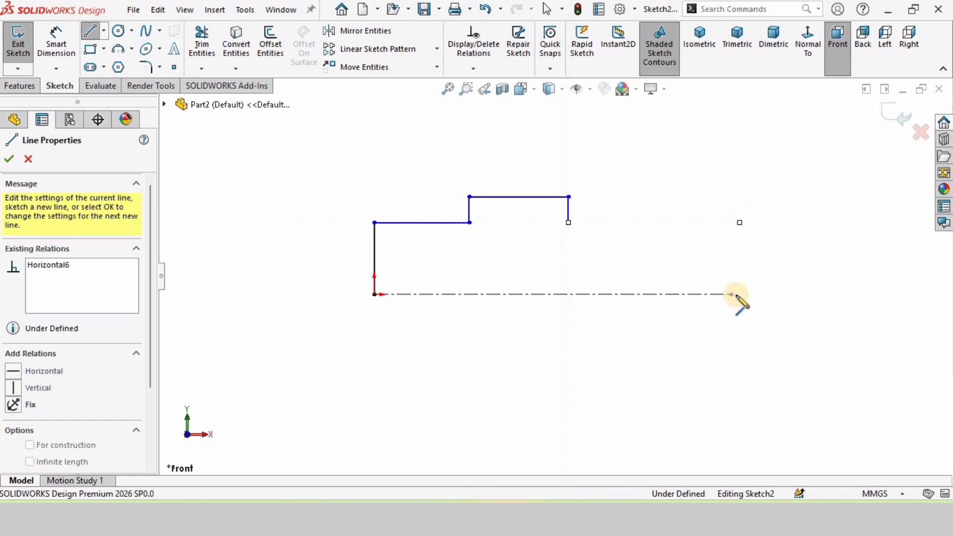
Step: Finish the stepped profile with an end line down to the centerline's far endpoint and make that line vertical
{"action": "left_click", "coordinate": [733, 295]}
{"action": "key", "text": "Escape"}
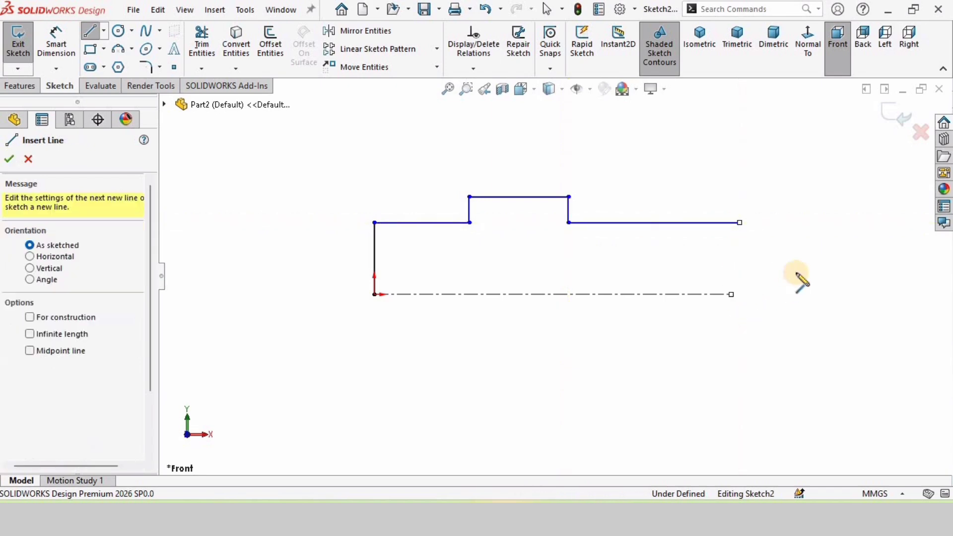
{"action": "key", "text": "Escape"}
{"action": "left_click", "coordinate": [739, 251]}
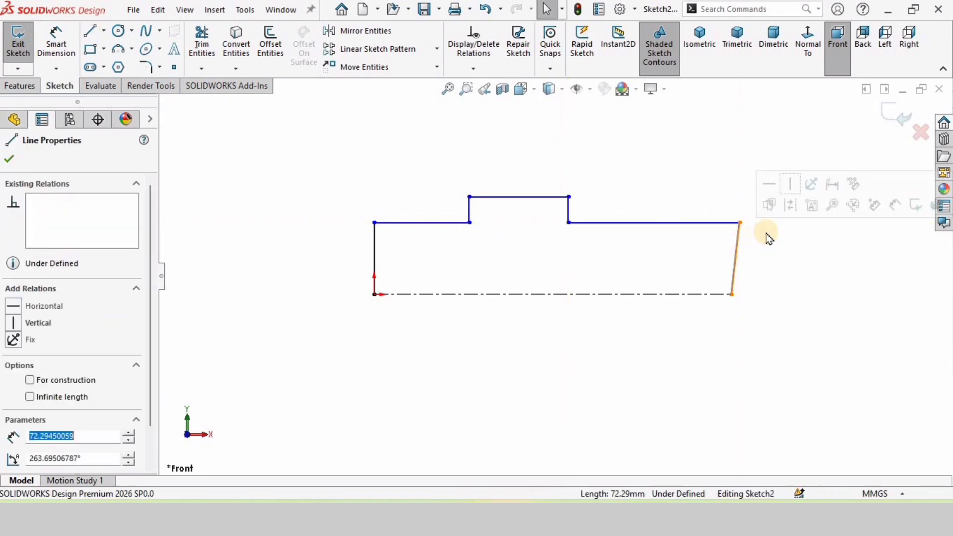
{"action": "left_click", "coordinate": [791, 184]}
{"action": "left_click", "coordinate": [555, 242]}
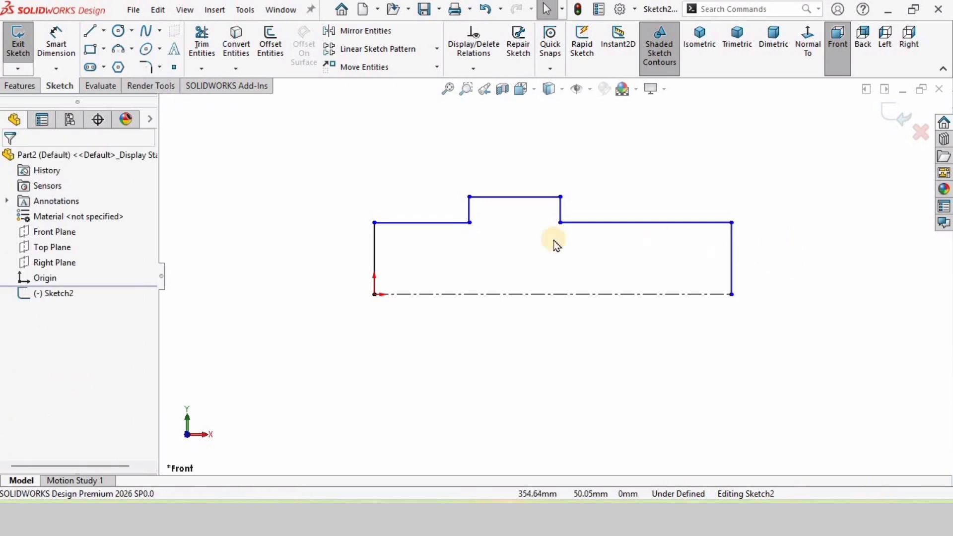
Step: Dimension the long horizontal line between the raised step and the far end as 110 mm
{"action": "key", "text": "f"}
{"action": "left_click", "coordinate": [57, 40]}
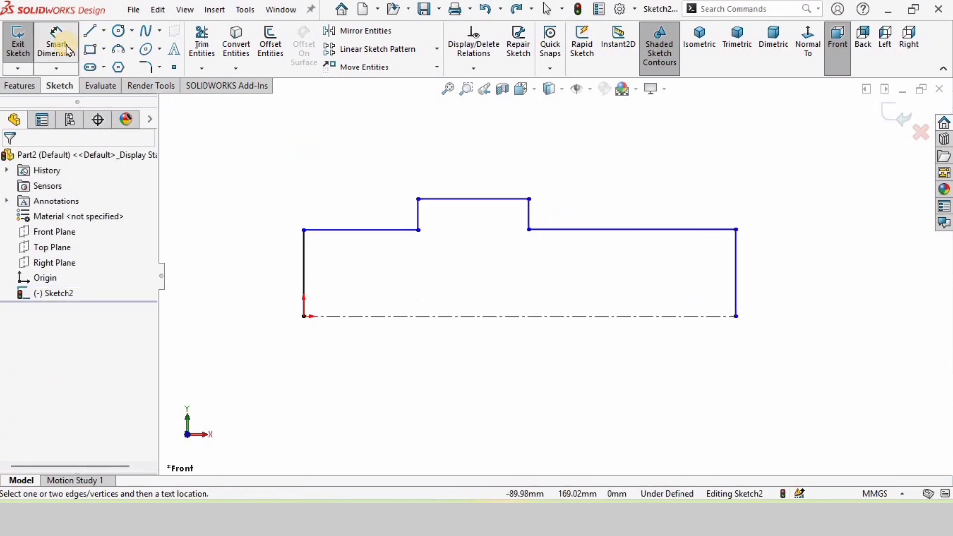
{"action": "left_click", "coordinate": [599, 224]}
{"action": "left_click", "coordinate": [606, 151]}
{"action": "type", "text": "110"}
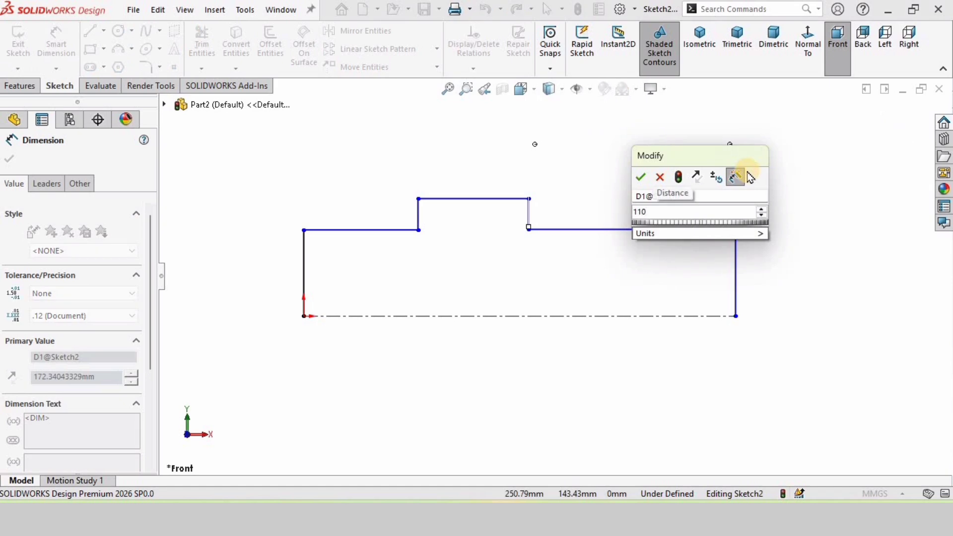
{"action": "key", "text": "Return"}
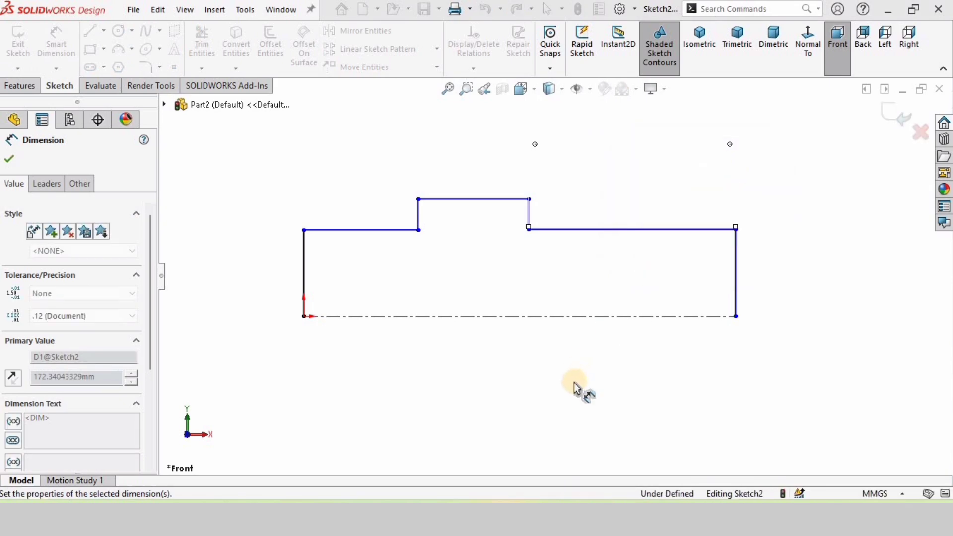
{"action": "left_click", "coordinate": [575, 383]}
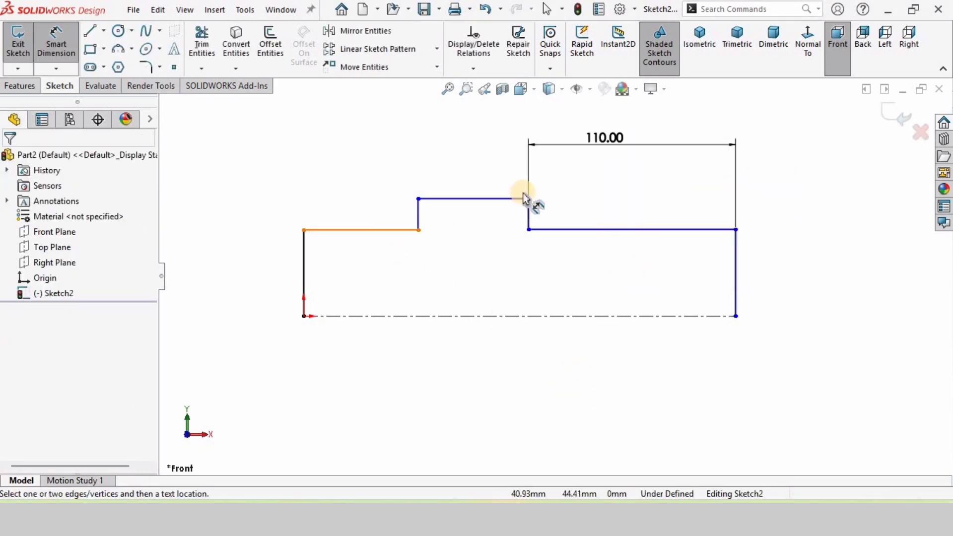
Step: Dimension the width of the raised step's upper line as 10 mm
{"action": "left_click", "coordinate": [506, 199]}
{"action": "left_click", "coordinate": [500, 152]}
{"action": "type", "text": "10"}
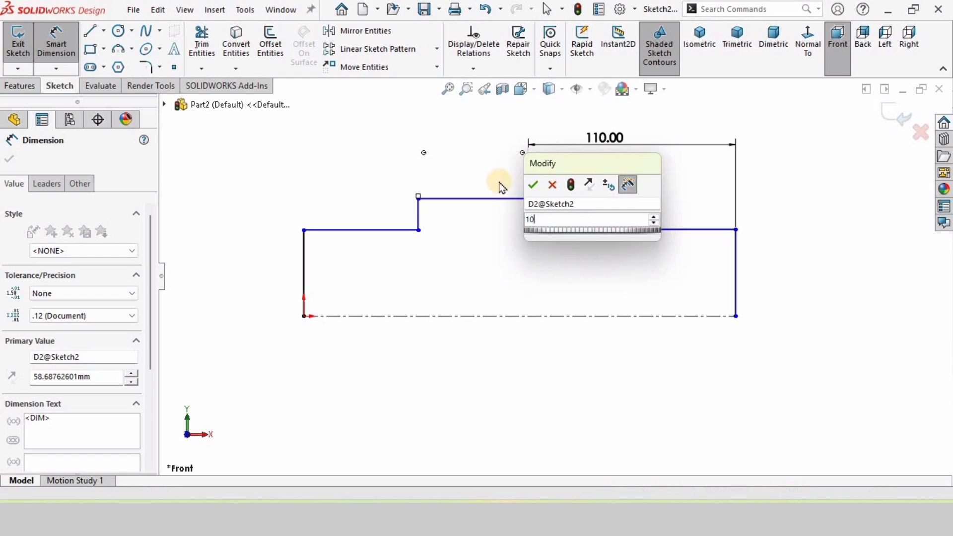
{"action": "key", "text": "Return"}
{"action": "left_click", "coordinate": [513, 384]}
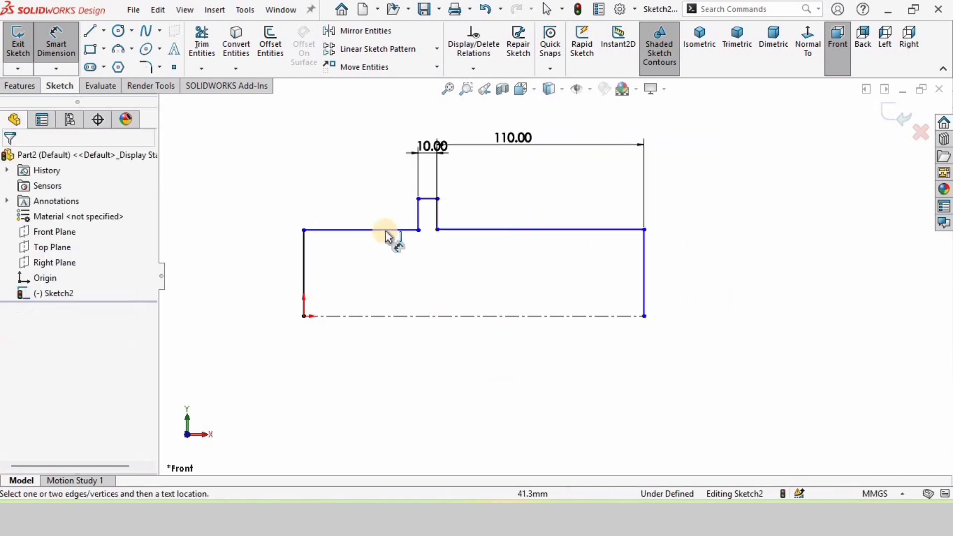
Step: Dimension the horizontal line between the origin end and the raised step as 60 mm
{"action": "left_click", "coordinate": [384, 211]}
{"action": "left_click", "coordinate": [379, 182]}
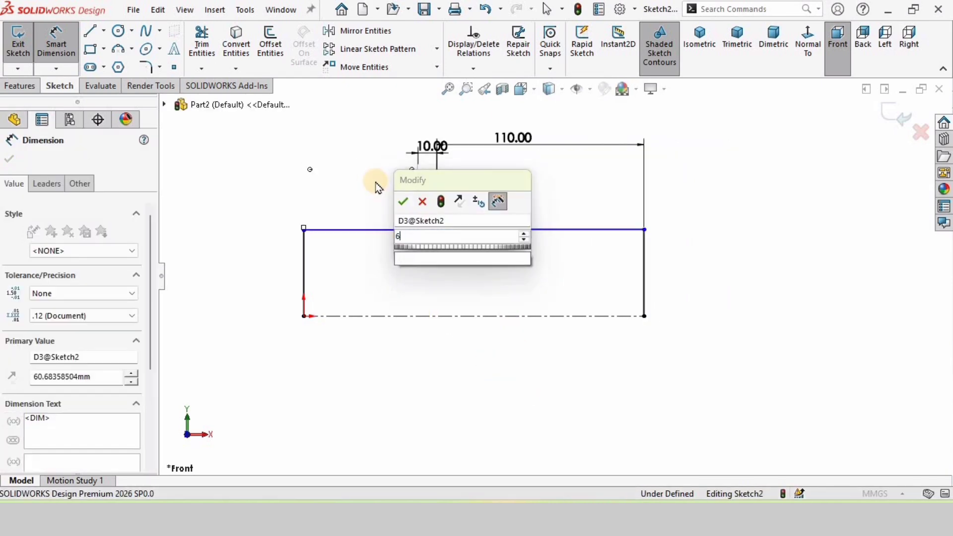
{"action": "type", "text": "60"}
{"action": "key", "text": "Return"}
{"action": "left_click", "coordinate": [462, 424]}
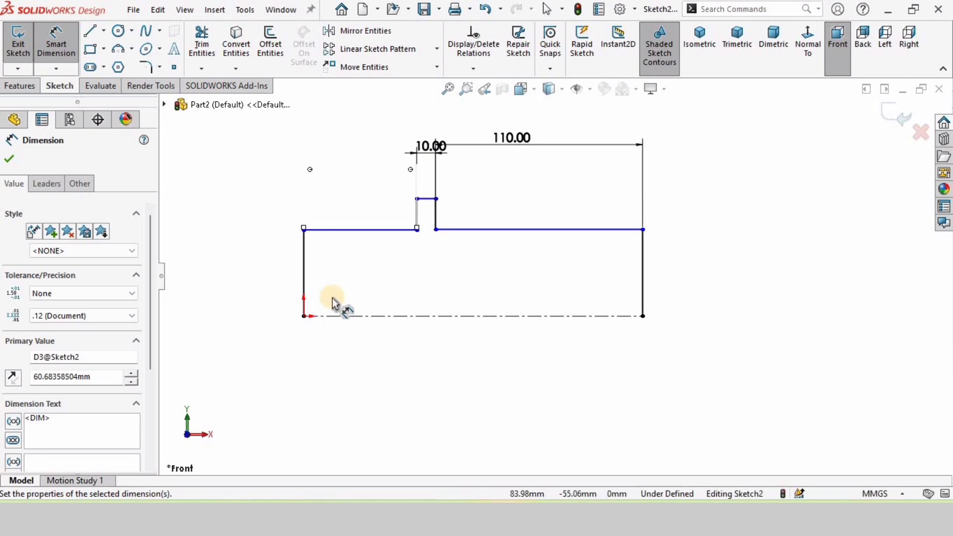
Step: Dimension the vertical end line at the origin as 10 mm
{"action": "left_click", "coordinate": [249, 255]}
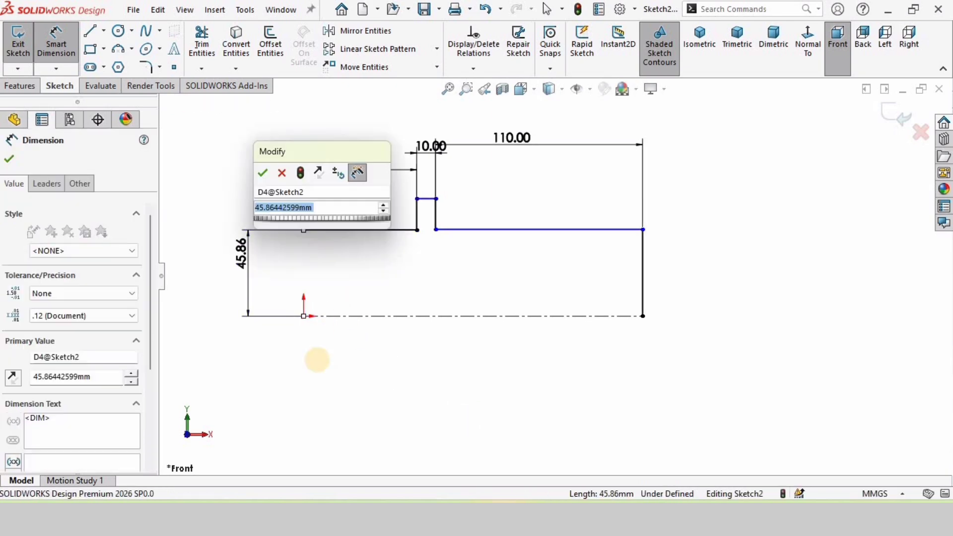
{"action": "type", "text": "50"}
{"action": "key", "text": "Return"}
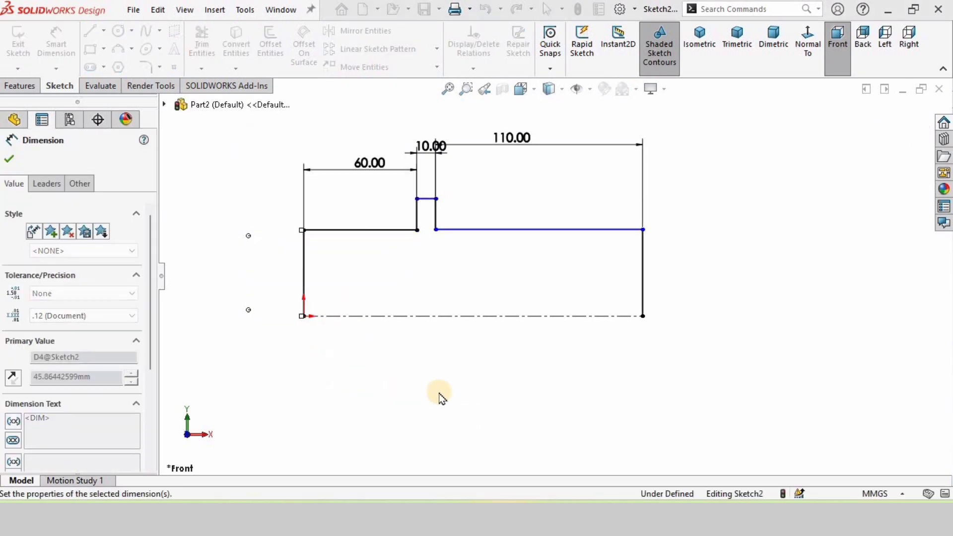
{"action": "left_click", "coordinate": [440, 395]}
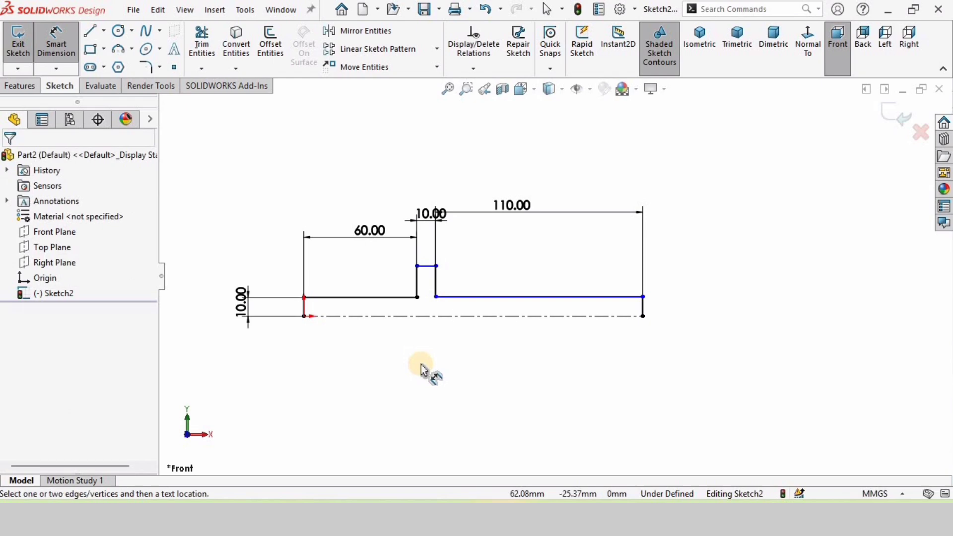
Step: Dimension the vertical end line at the far end of the profile as 10 mm
{"action": "scroll", "coordinate": [419, 366], "scroll_direction": "down", "scroll_amount": 2}
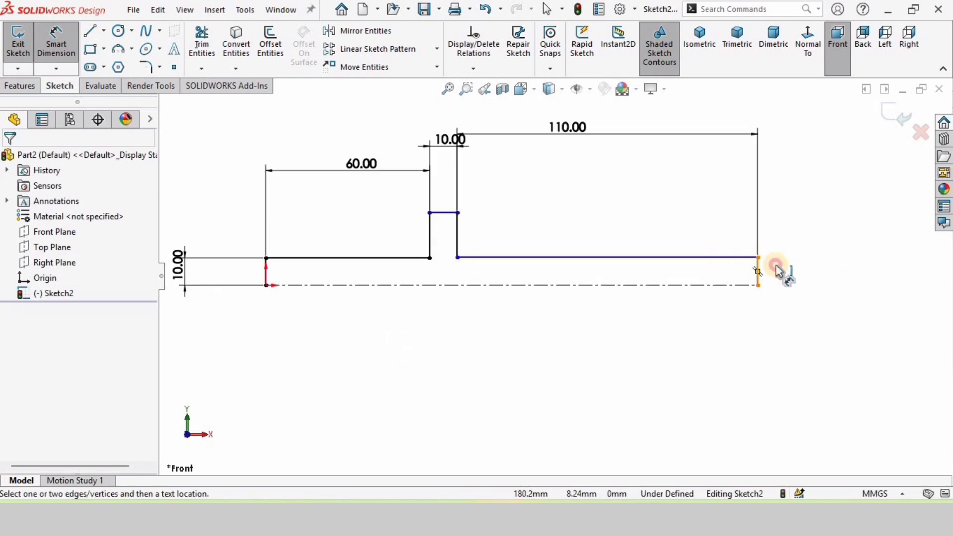
{"action": "left_click", "coordinate": [792, 267]}
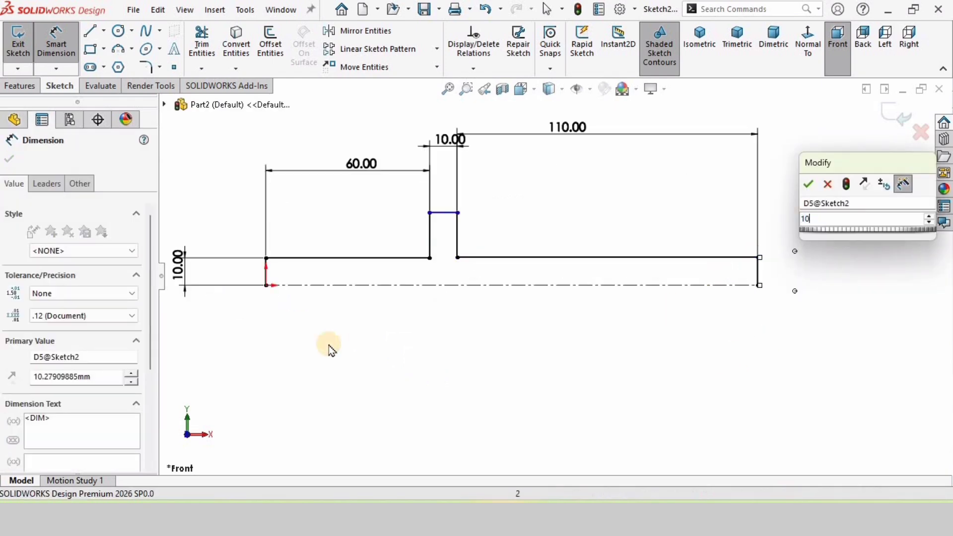
{"action": "left_click", "coordinate": [392, 348]}
{"action": "left_click", "coordinate": [421, 343]}
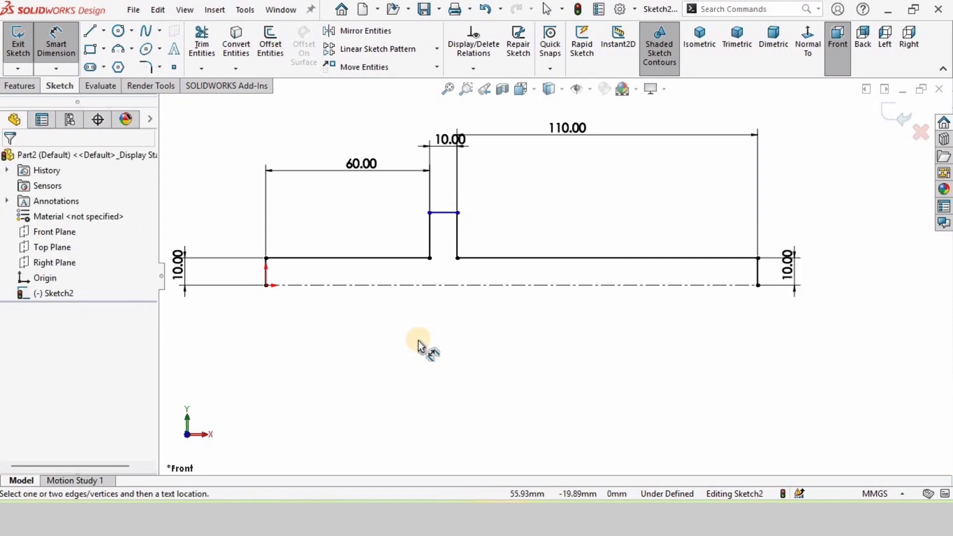
Step: Dimension the distance from the raised step's upper line to the centerline as 12.5 mm and finish dimensioning
{"action": "scroll", "coordinate": [420, 342], "scroll_direction": "down", "scroll_amount": 1}
{"action": "left_click", "coordinate": [455, 183]}
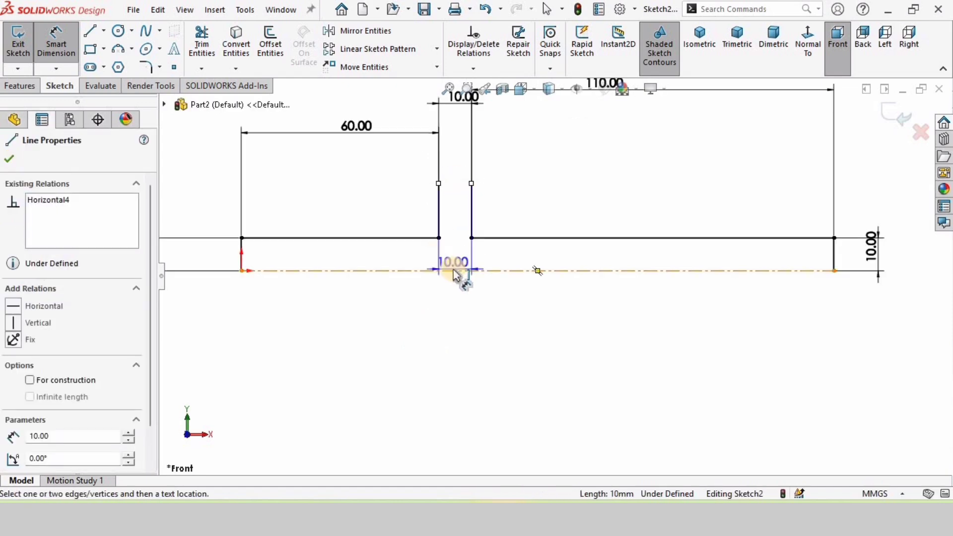
{"action": "left_click", "coordinate": [453, 270]}
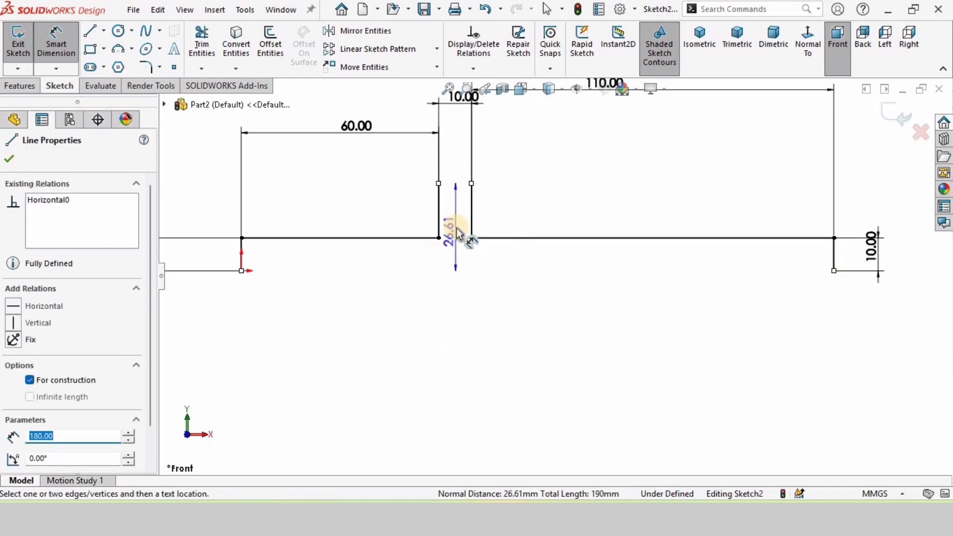
{"action": "left_click", "coordinate": [481, 312]}
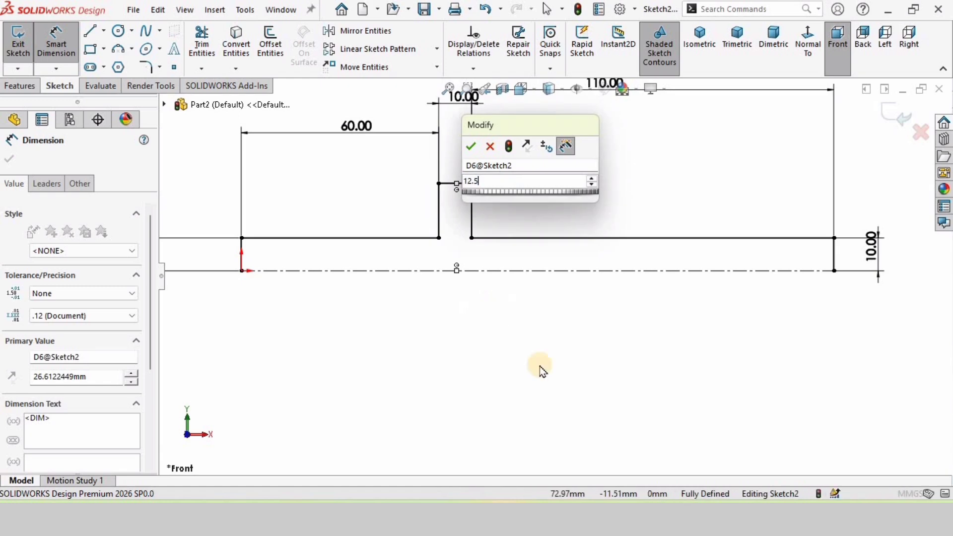
{"action": "key", "text": "Return"}
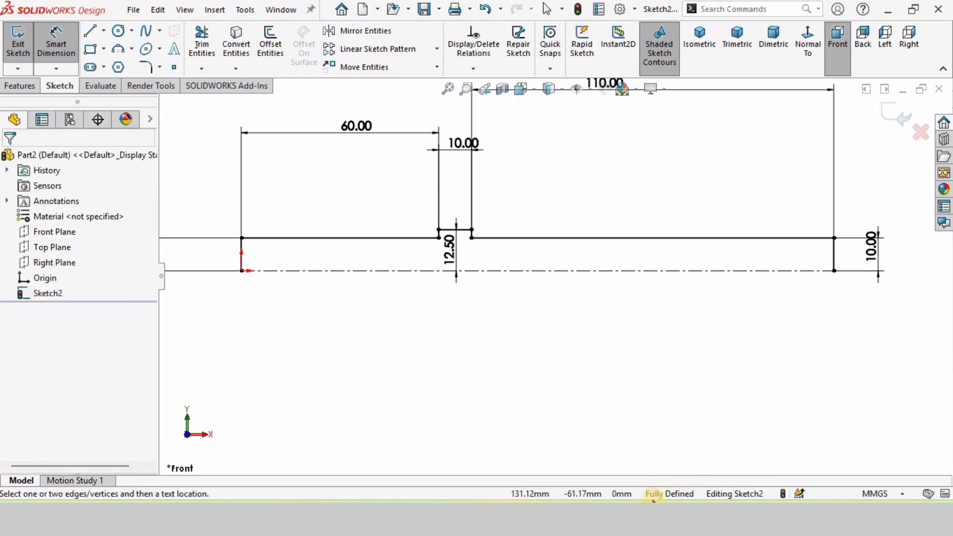
{"action": "key", "text": "f"}
{"action": "key", "text": "Escape"}
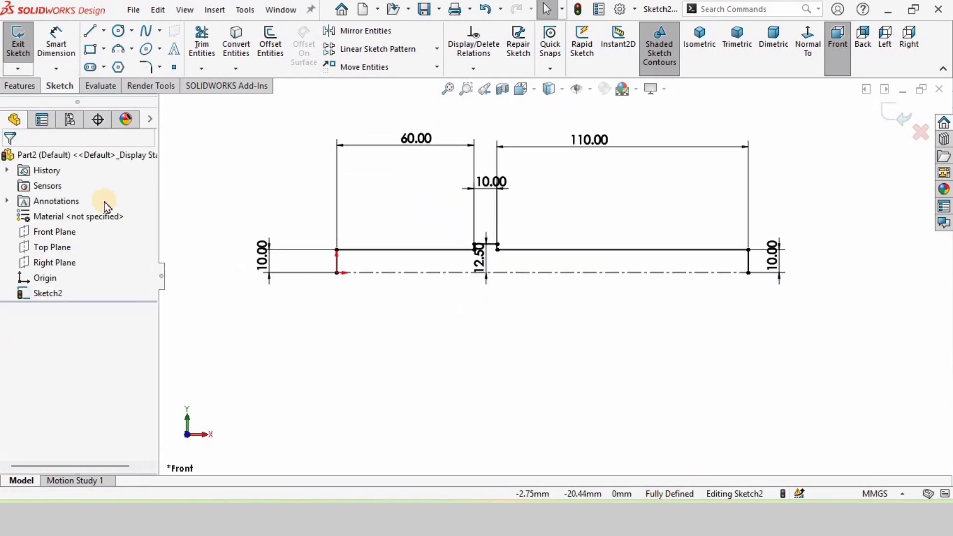
Step: Revolve the profile 360° about the centerline into a solid shaft, letting the open sketch be closed automatically
{"action": "left_click", "coordinate": [23, 86]}
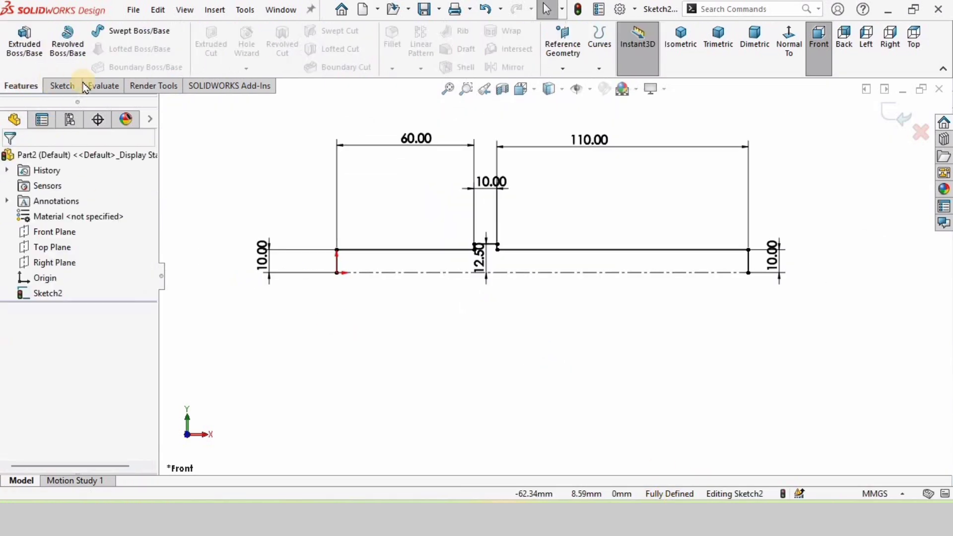
{"action": "left_click", "coordinate": [77, 51]}
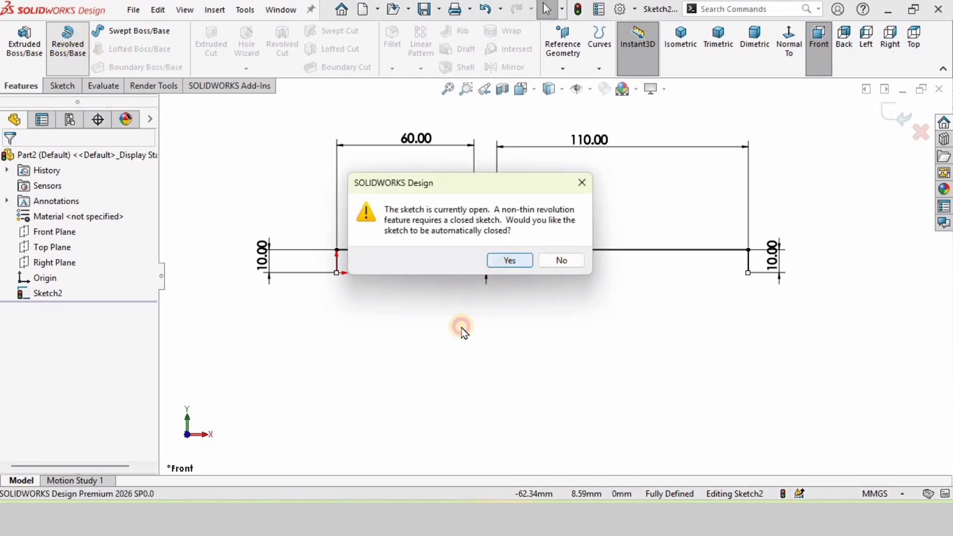
{"action": "key", "text": "Return"}
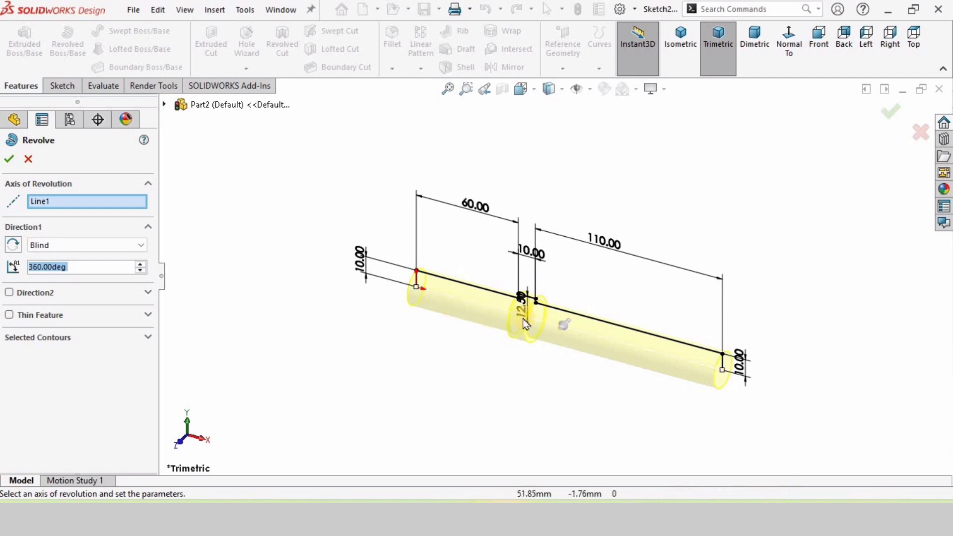
{"action": "left_click", "coordinate": [76, 203]}
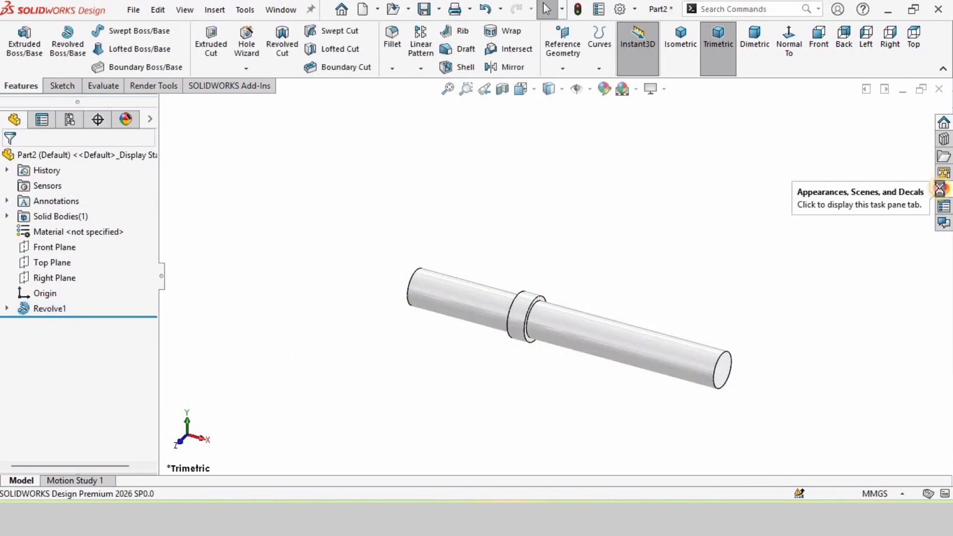
Step: Apply the brushed nickel coarse appearance from the Nickel metals to the shaft
{"action": "left_click", "coordinate": [942, 189]}
{"action": "double_click", "coordinate": [785, 166]}
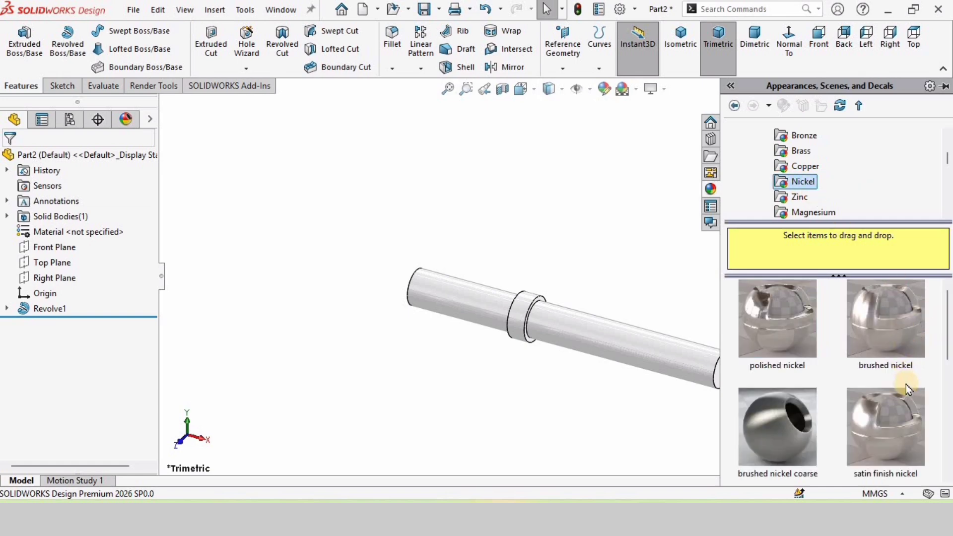
{"action": "scroll", "coordinate": [894, 397], "scroll_direction": "down", "scroll_amount": 1}
{"action": "double_click", "coordinate": [793, 318]}
{"action": "left_click", "coordinate": [664, 404]}
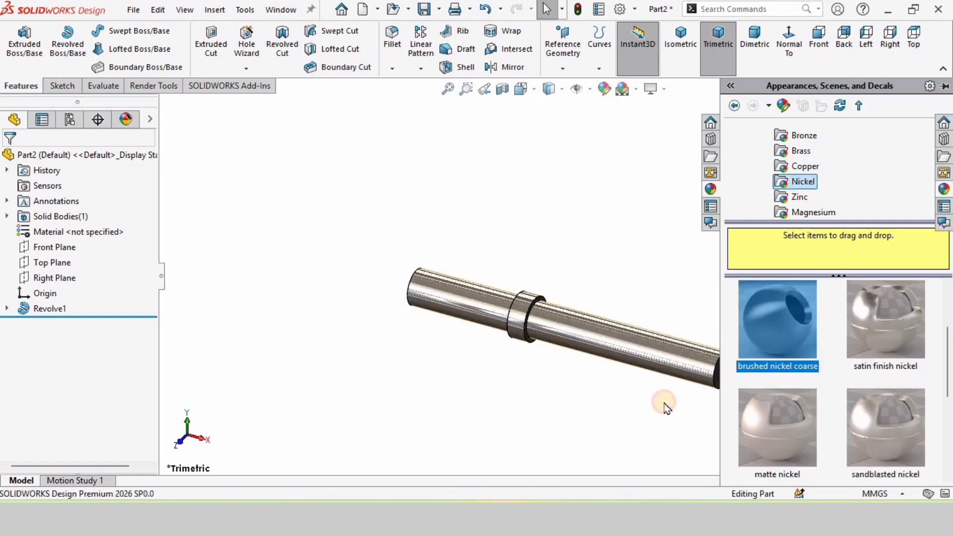
Step: Create a reference plane offset 10 mm from the Top Plane
{"action": "key", "text": "ctrl+5"}
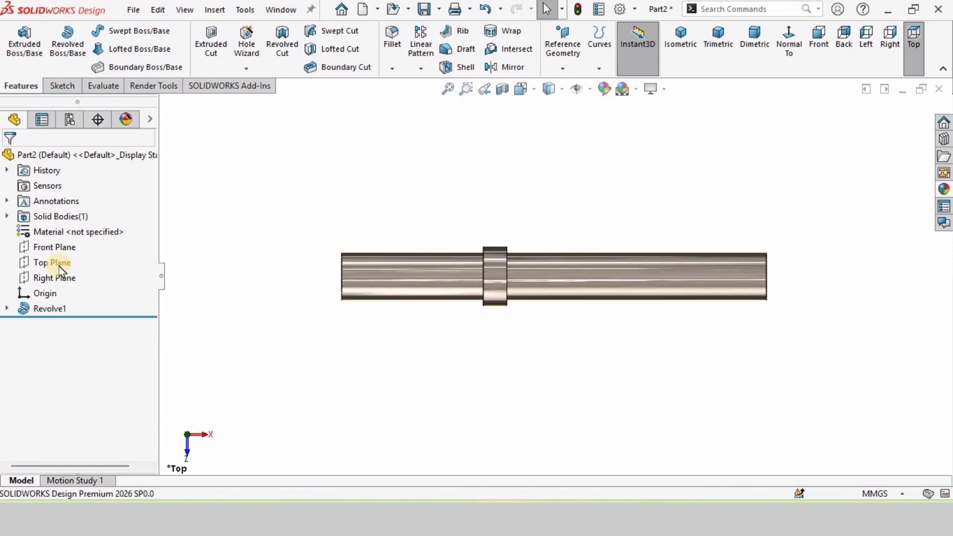
{"action": "left_click", "coordinate": [54, 263]}
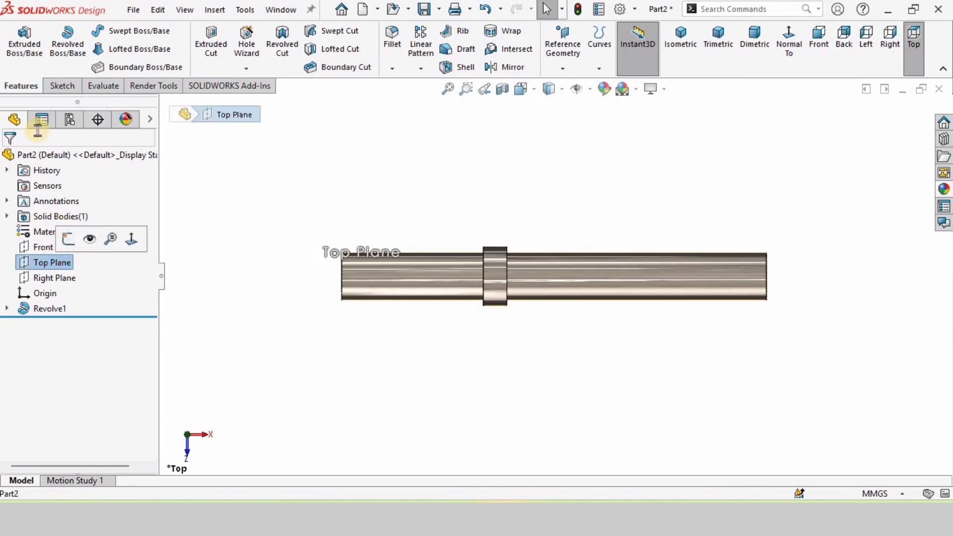
{"action": "left_click", "coordinate": [566, 69]}
{"action": "left_click", "coordinate": [575, 89]}
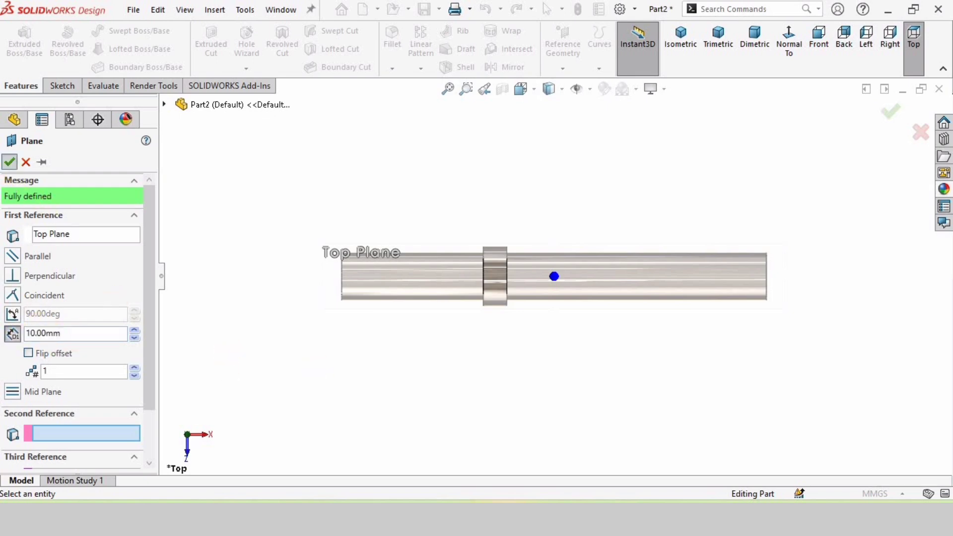
{"action": "key", "text": "Return"}
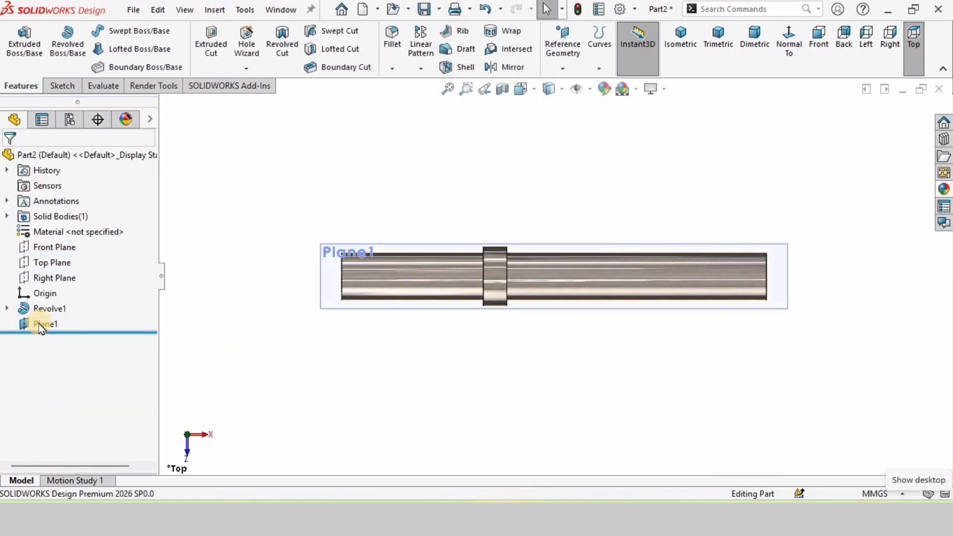
Step: Examine the position of the new offset plane relative to the Top Plane and the shaft surface
{"action": "left_click", "coordinate": [40, 325]}
{"action": "middle_click_drag", "start_coordinate": [531, 293], "coordinate": [471, 347]}
{"action": "left_click", "coordinate": [52, 262]}
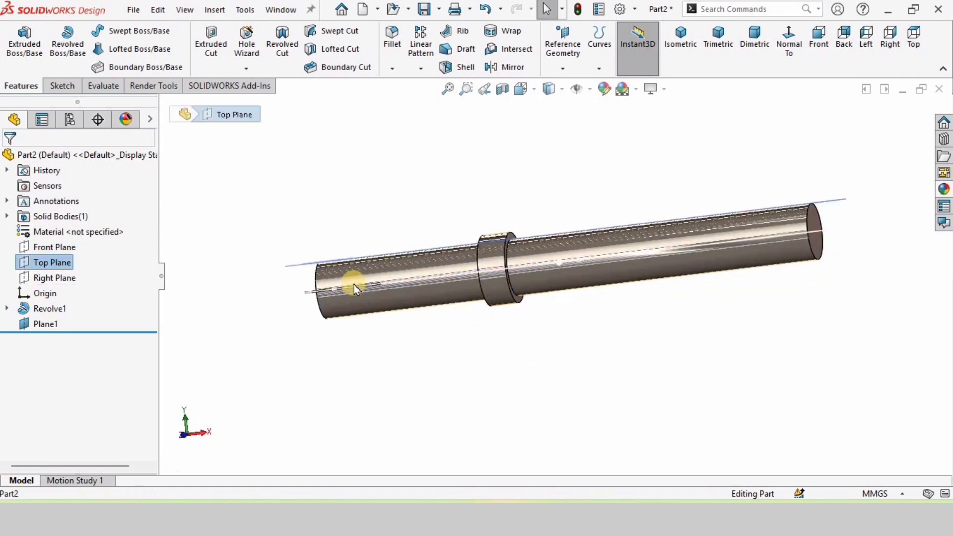
{"action": "scroll", "coordinate": [307, 294], "scroll_direction": "down", "scroll_amount": 4}
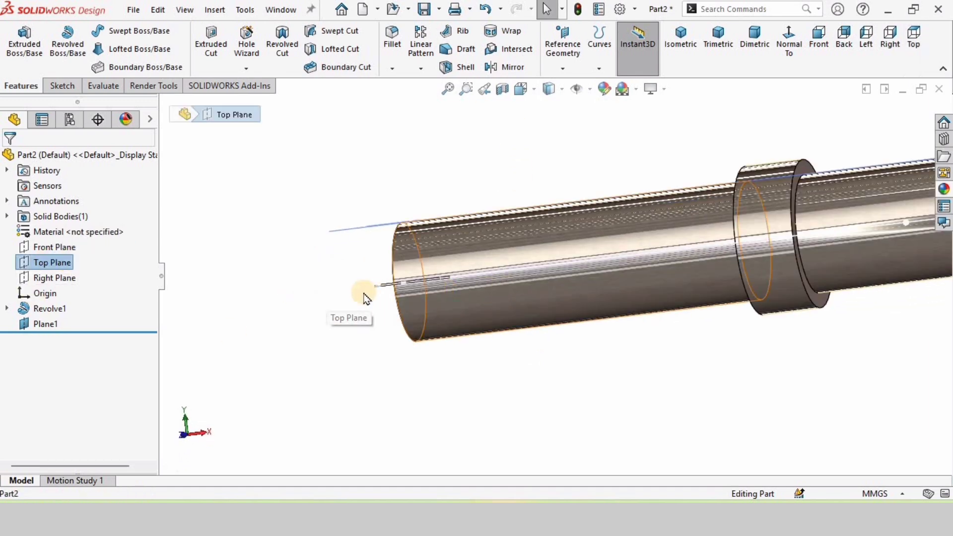
{"action": "left_click", "coordinate": [50, 323]}
{"action": "middle_click_drag", "start_coordinate": [521, 360], "coordinate": [524, 417]}
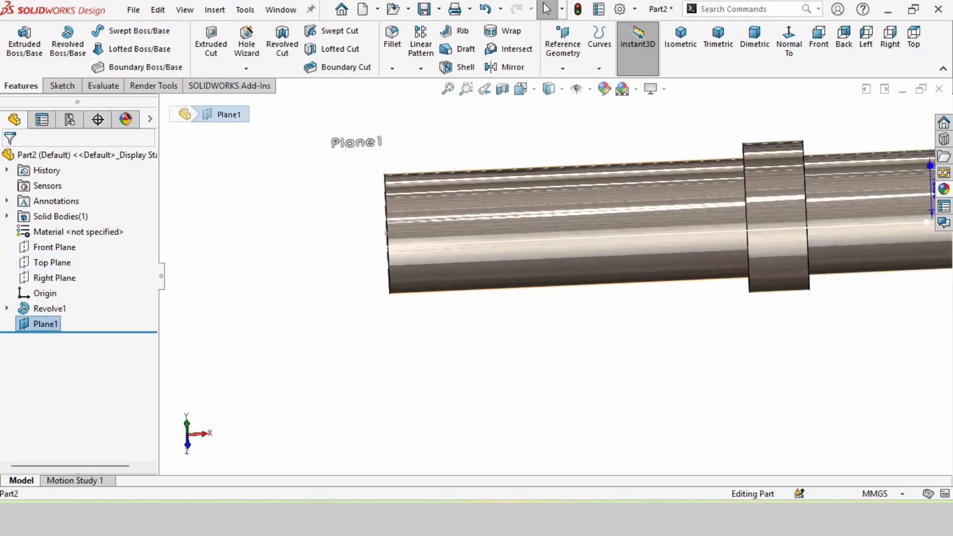
Step: Start a sketch on the offset plane and draw a horizontal centerline from the midpoint of the collar edge to the midpoint of the shaft's far end
{"action": "right_click", "coordinate": [39, 329]}
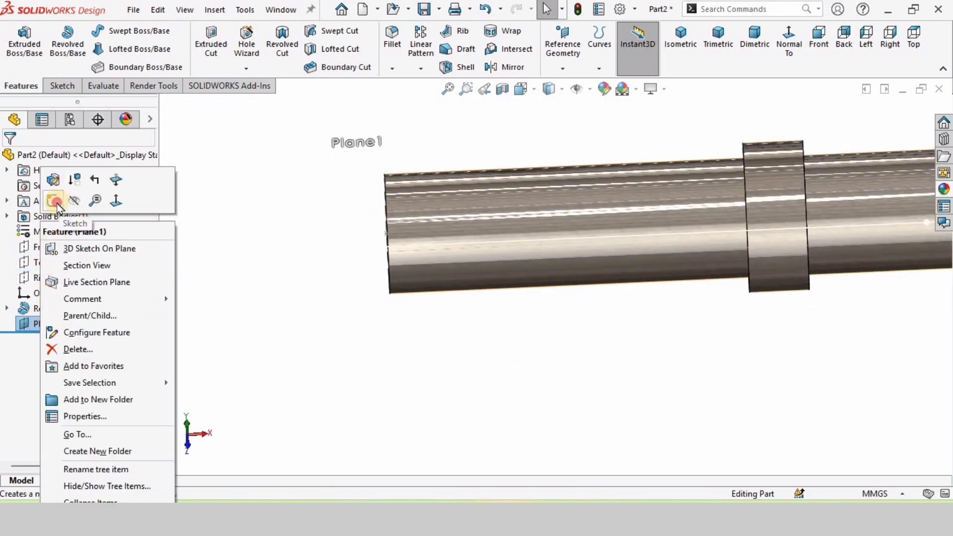
{"action": "left_click", "coordinate": [57, 203]}
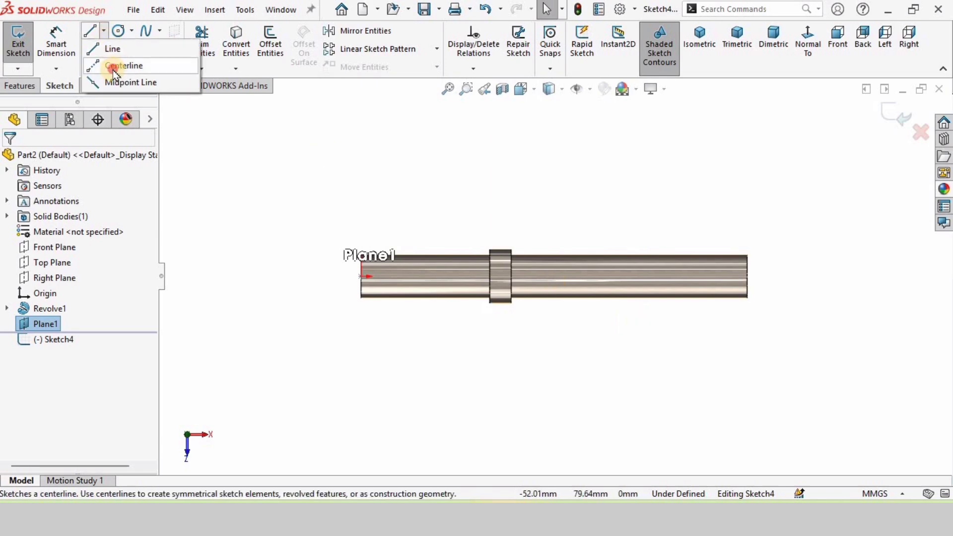
{"action": "left_click", "coordinate": [112, 64]}
{"action": "scroll", "coordinate": [610, 274], "scroll_direction": "down", "scroll_amount": 3}
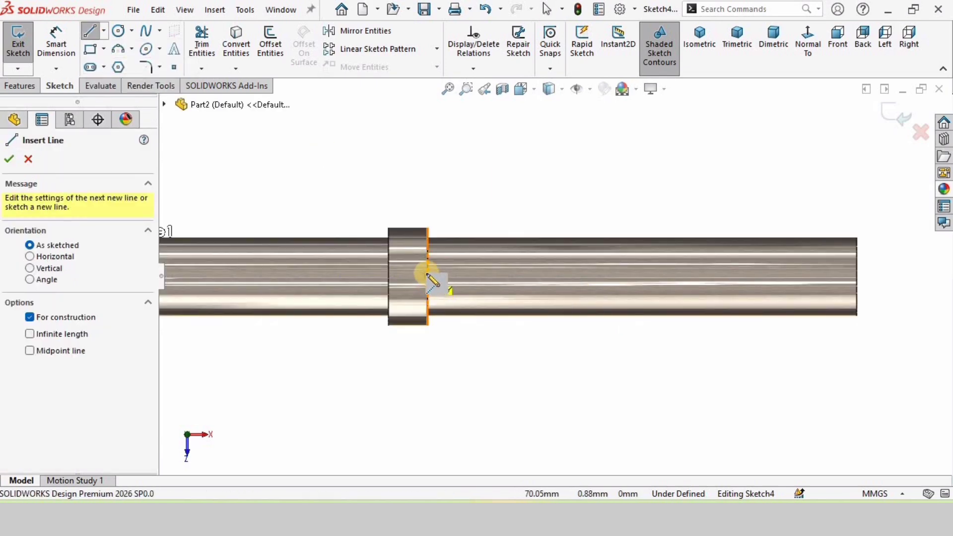
{"action": "left_click", "coordinate": [427, 277]}
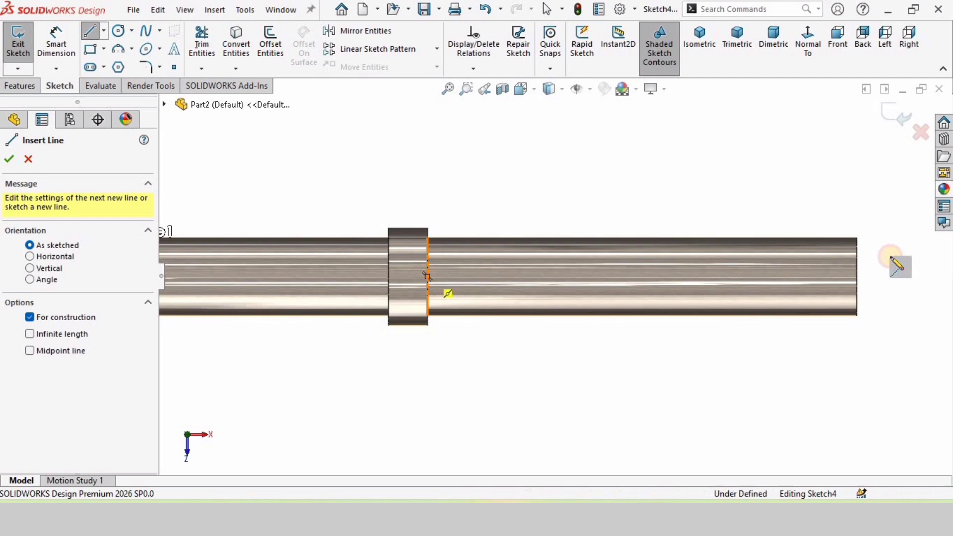
{"action": "left_click", "coordinate": [857, 276]}
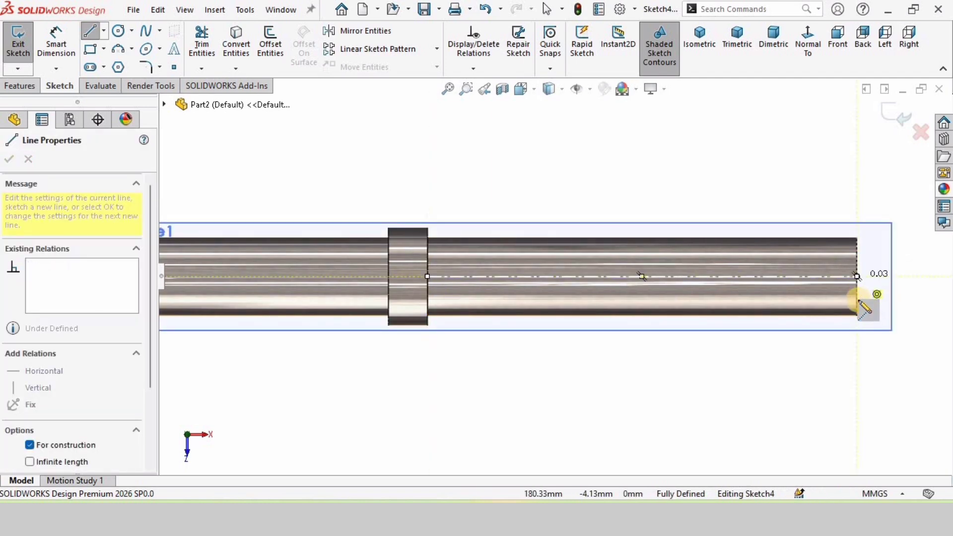
{"action": "key", "text": "Escape"}
Step: Sketch a straight slot about 8 mm wide along the centerline, on the longer shaft section just beside the collar
{"action": "scroll", "coordinate": [567, 329], "scroll_direction": "down", "scroll_amount": 1}
{"action": "scroll", "coordinate": [567, 328], "scroll_direction": "down", "scroll_amount": 1}
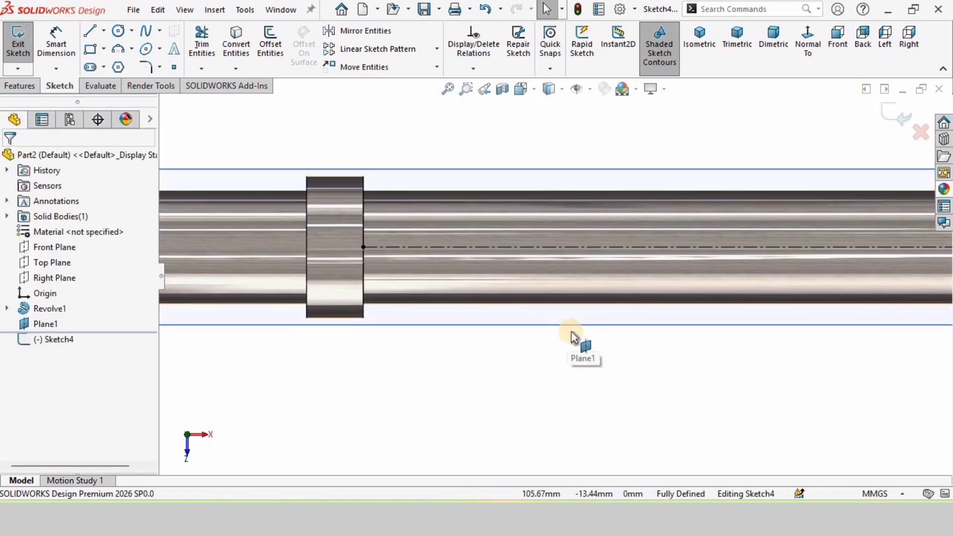
{"action": "left_click", "coordinate": [103, 67]}
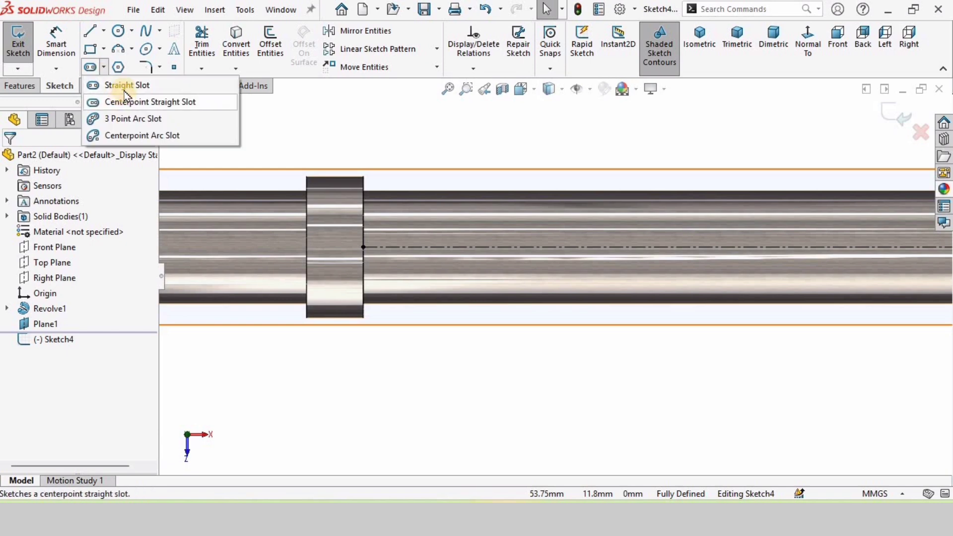
{"action": "left_click", "coordinate": [128, 87]}
{"action": "left_click", "coordinate": [376, 247]}
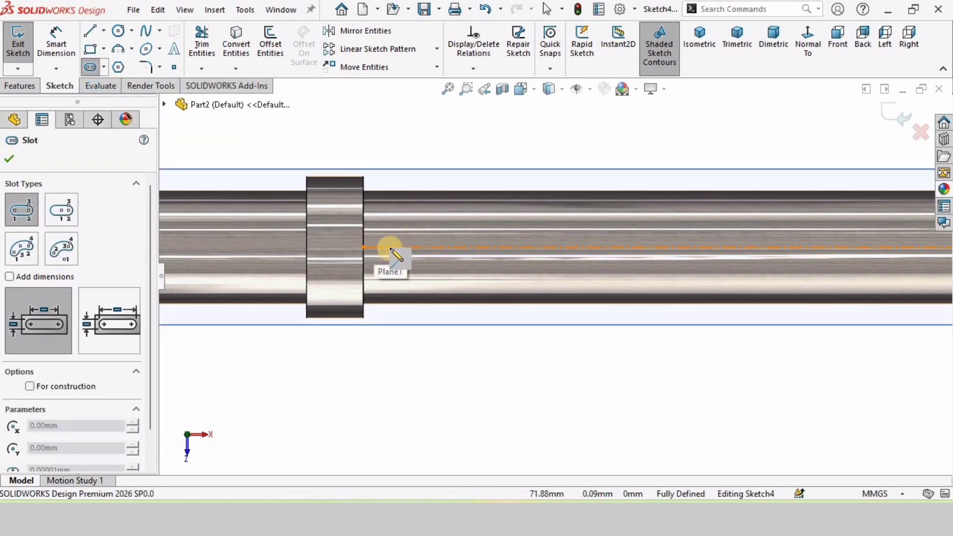
{"action": "left_click", "coordinate": [552, 247]}
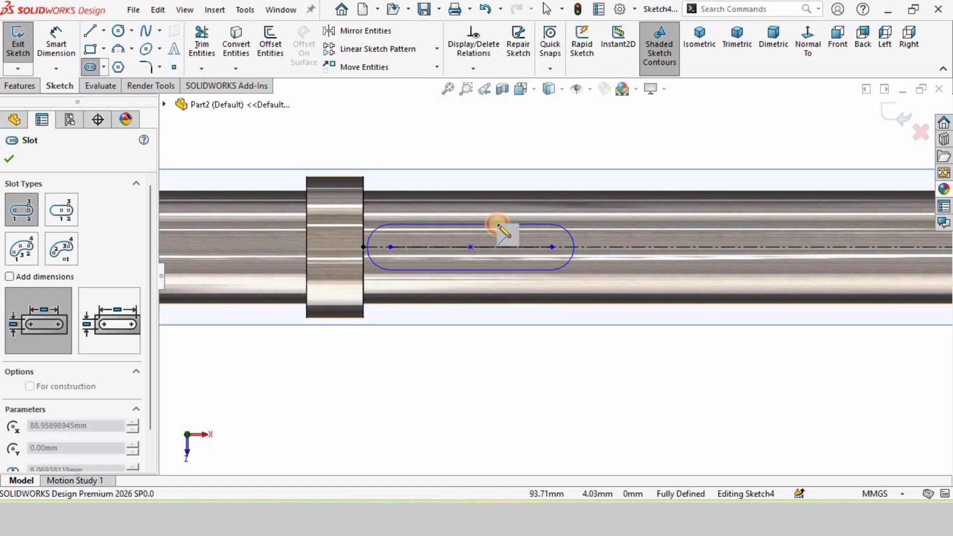
{"action": "left_click", "coordinate": [497, 224]}
Step: Make the slot's near end arc tangent to the collar edge
{"action": "scroll", "coordinate": [350, 318], "scroll_direction": "down", "scroll_amount": 2}
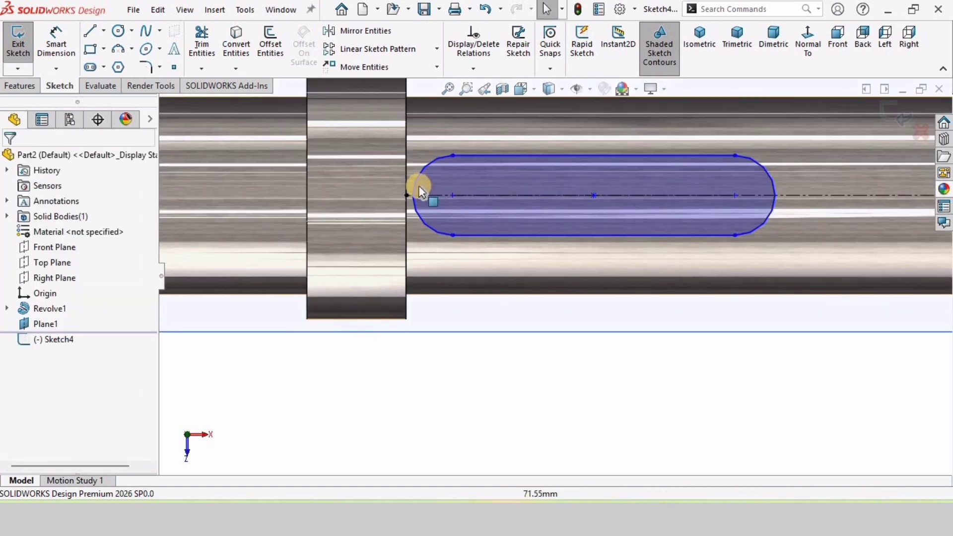
{"action": "scroll", "coordinate": [429, 185], "scroll_direction": "down", "scroll_amount": 2}
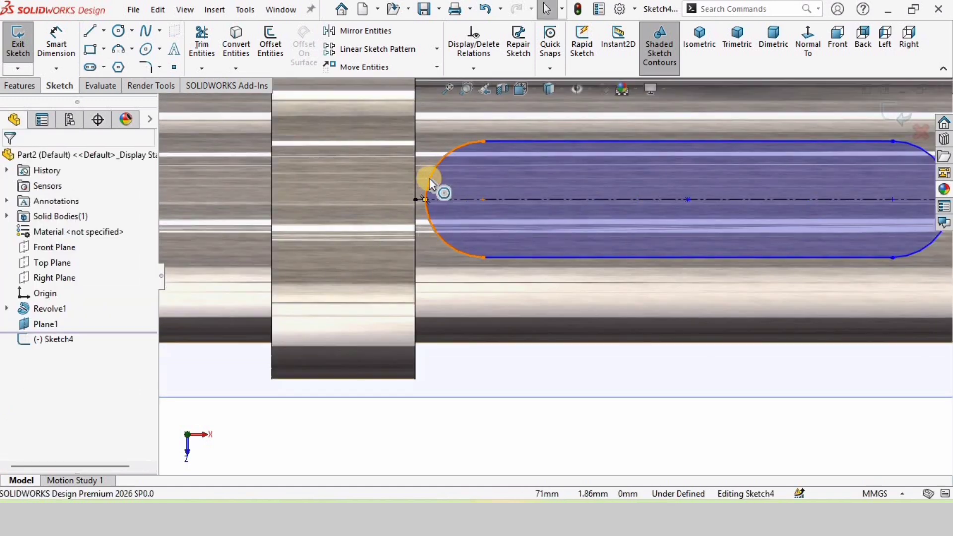
{"action": "left_click", "coordinate": [430, 185]}
{"action": "left_click", "coordinate": [415, 190], "text": "ctrl"}
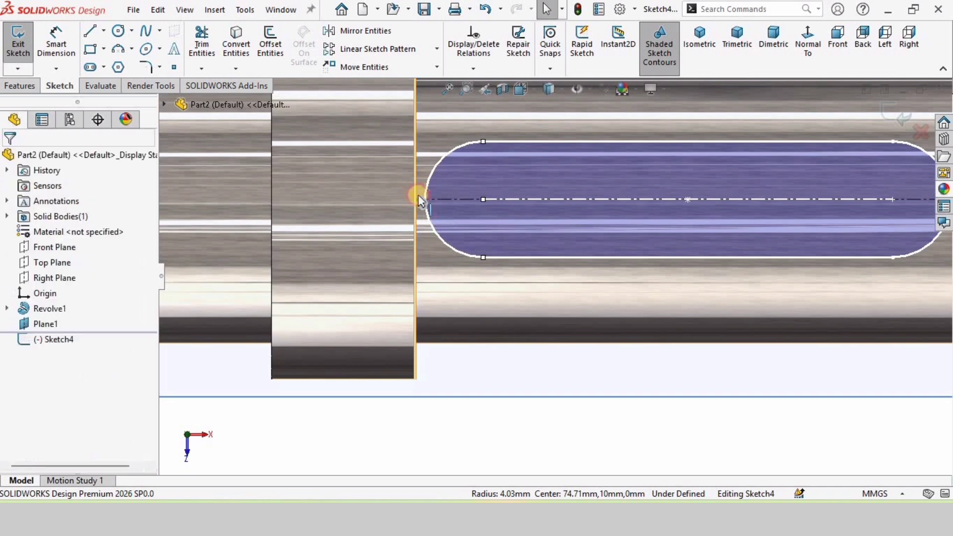
{"action": "left_click", "coordinate": [459, 132]}
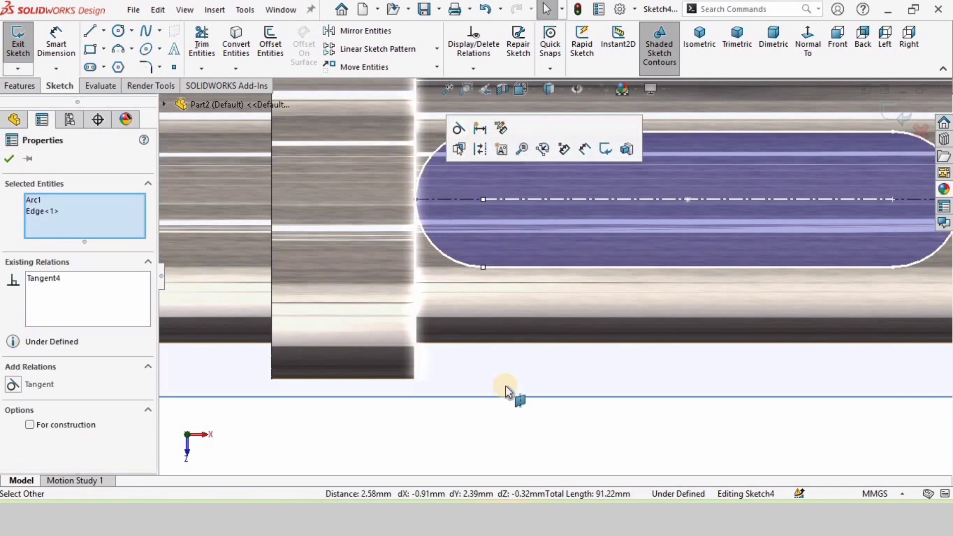
{"action": "left_click", "coordinate": [506, 439]}
{"action": "scroll", "coordinate": [594, 290], "scroll_direction": "up", "scroll_amount": 3}
{"action": "scroll", "coordinate": [670, 268], "scroll_direction": "up", "scroll_amount": 2}
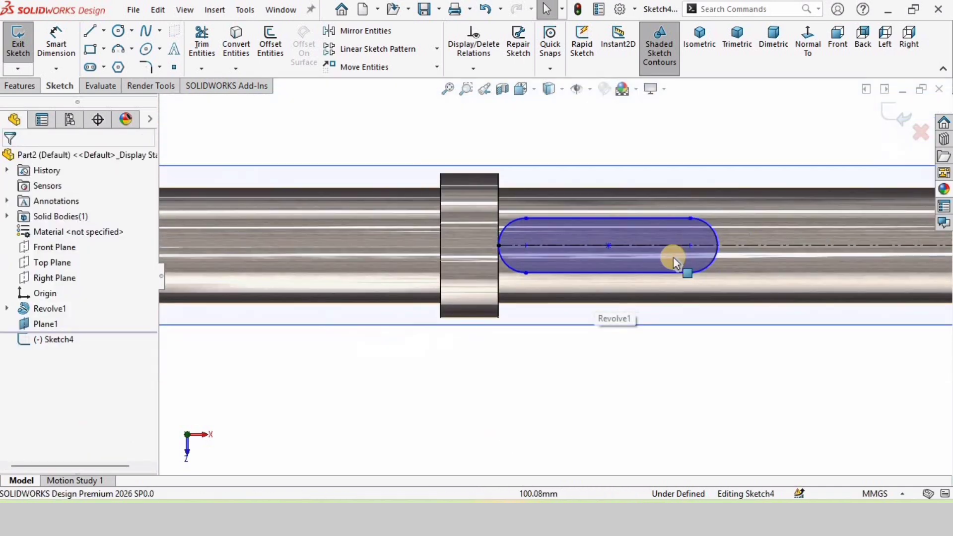
Step: Dimension the slot's overall length from the collar edge to its far arc as 25 mm
{"action": "scroll", "coordinate": [674, 257], "scroll_direction": "down", "scroll_amount": 2}
{"action": "left_click", "coordinate": [65, 43]}
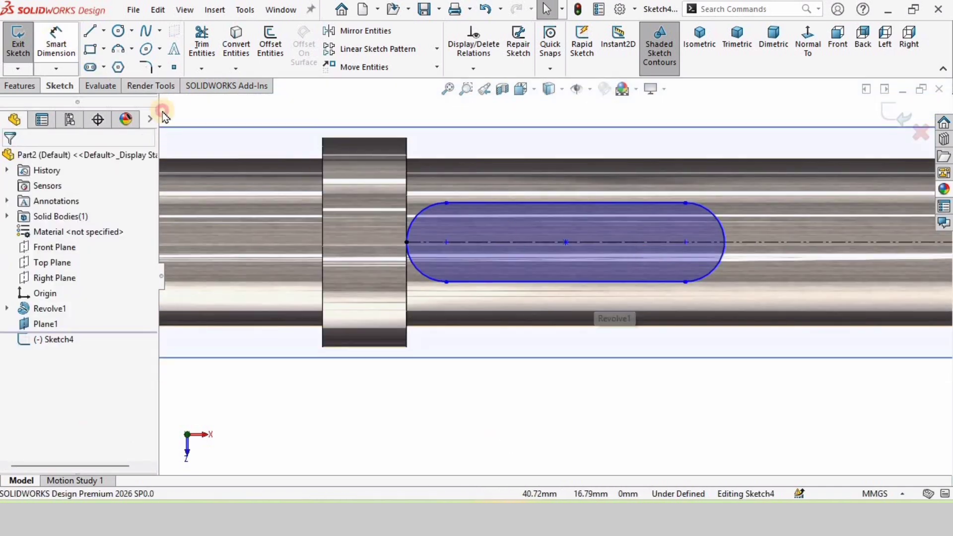
{"action": "left_click", "coordinate": [406, 241]}
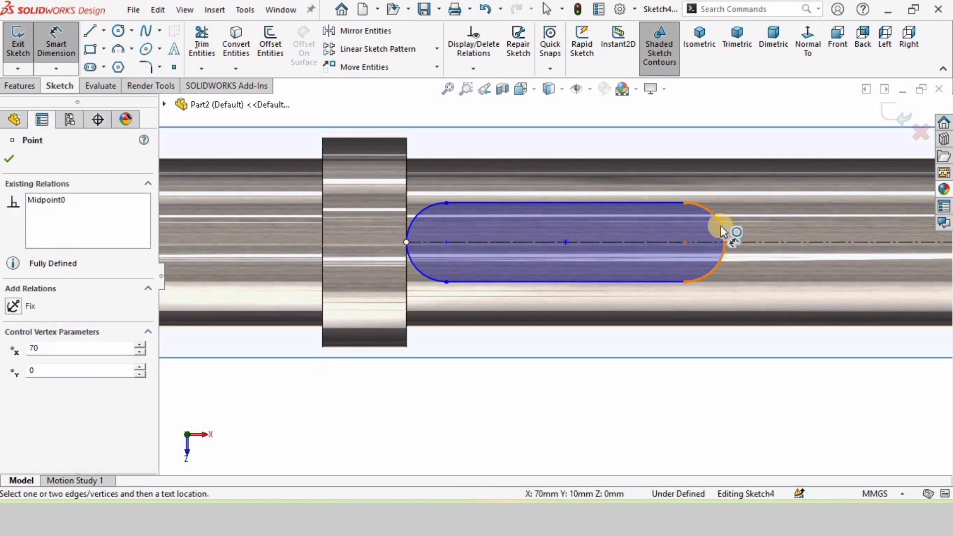
{"action": "left_click", "coordinate": [725, 253]}
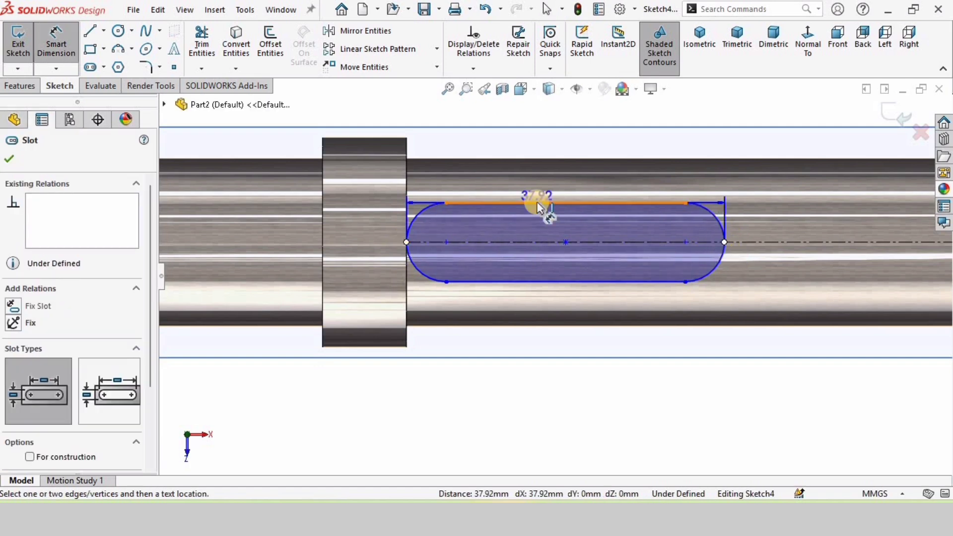
{"action": "scroll", "coordinate": [538, 208], "scroll_direction": "up", "scroll_amount": 2}
{"action": "left_click", "coordinate": [541, 140]}
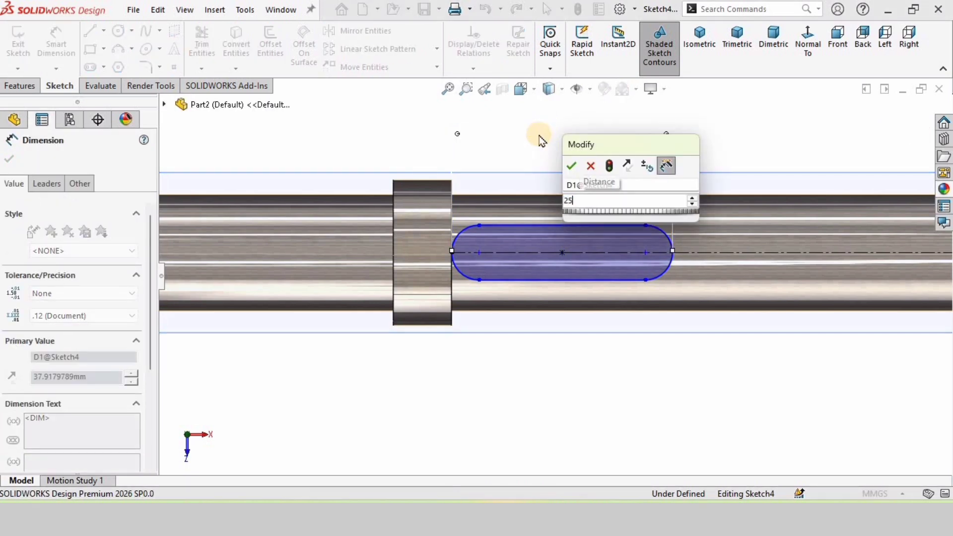
{"action": "type", "text": "25"}
{"action": "key", "text": "Return"}
{"action": "left_click", "coordinate": [555, 392]}
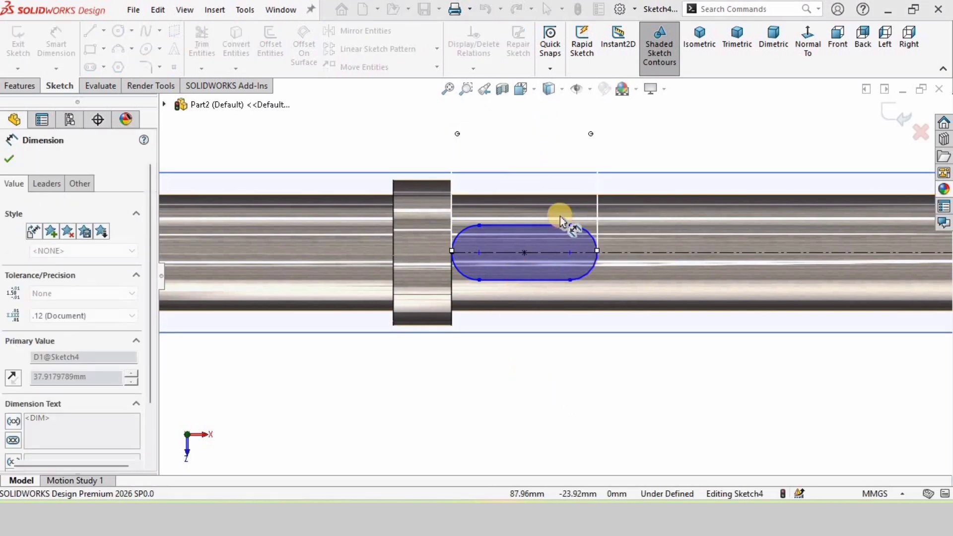
Step: Dimension the slot's width between its two straight sides as 6 mm
{"action": "left_click", "coordinate": [538, 273]}
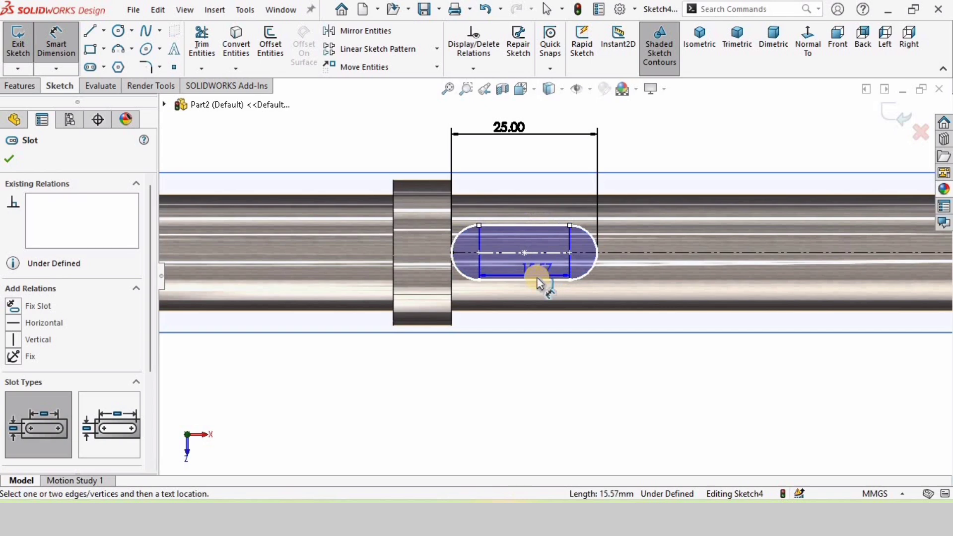
{"action": "left_click", "coordinate": [665, 265]}
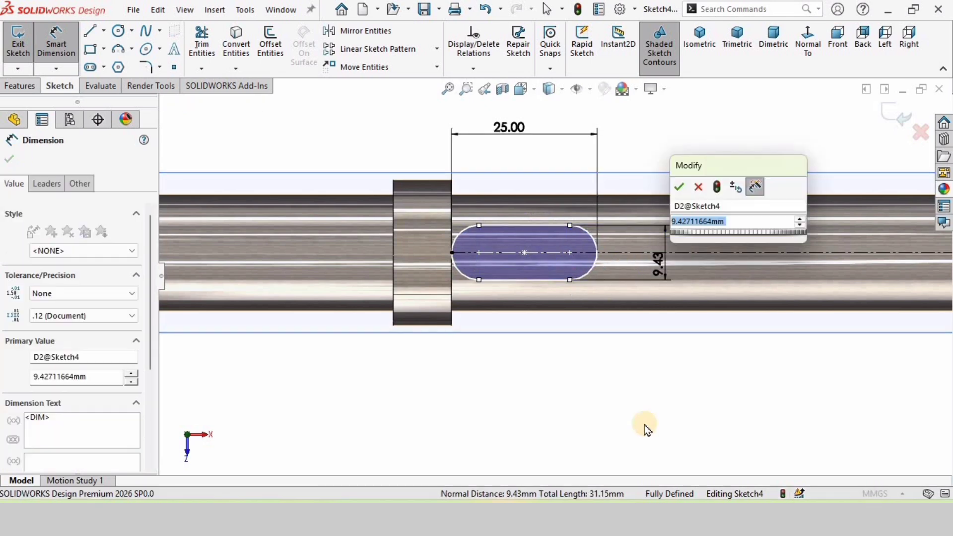
{"action": "type", "text": "6"}
{"action": "key", "text": "Return"}
{"action": "left_click", "coordinate": [571, 341]}
{"action": "scroll", "coordinate": [570, 340], "scroll_direction": "down", "scroll_amount": 2}
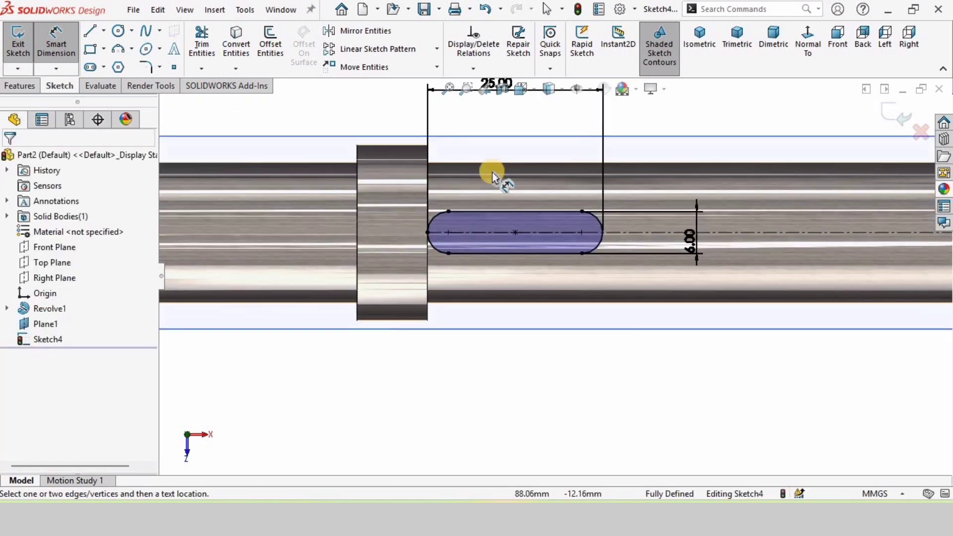
Step: Cut the slot profile into the shaft as a blind keyway 3 mm deep, directed from the sketch plane into the body
{"action": "left_click", "coordinate": [11, 88]}
{"action": "left_click", "coordinate": [213, 40]}
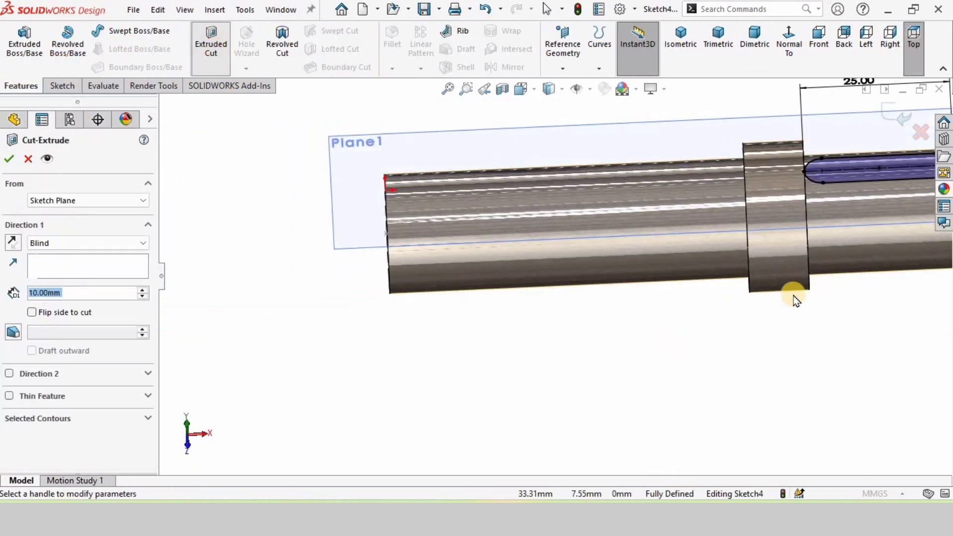
{"action": "type", "text": "3"}
{"action": "key", "text": "Return"}
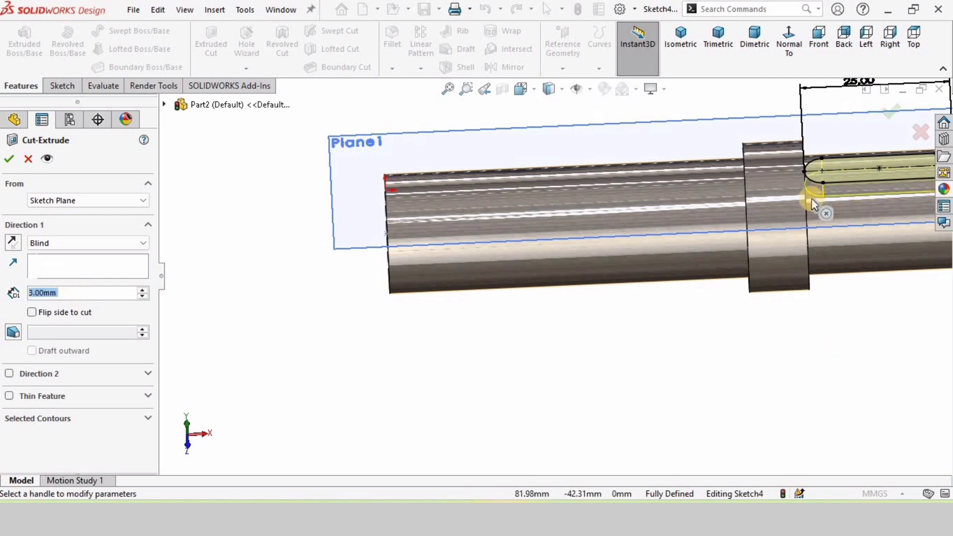
{"action": "scroll", "coordinate": [872, 223], "scroll_direction": "up", "scroll_amount": 4}
{"action": "scroll", "coordinate": [673, 252], "scroll_direction": "down", "scroll_amount": 4}
{"action": "scroll", "coordinate": [515, 263], "scroll_direction": "down", "scroll_amount": 1}
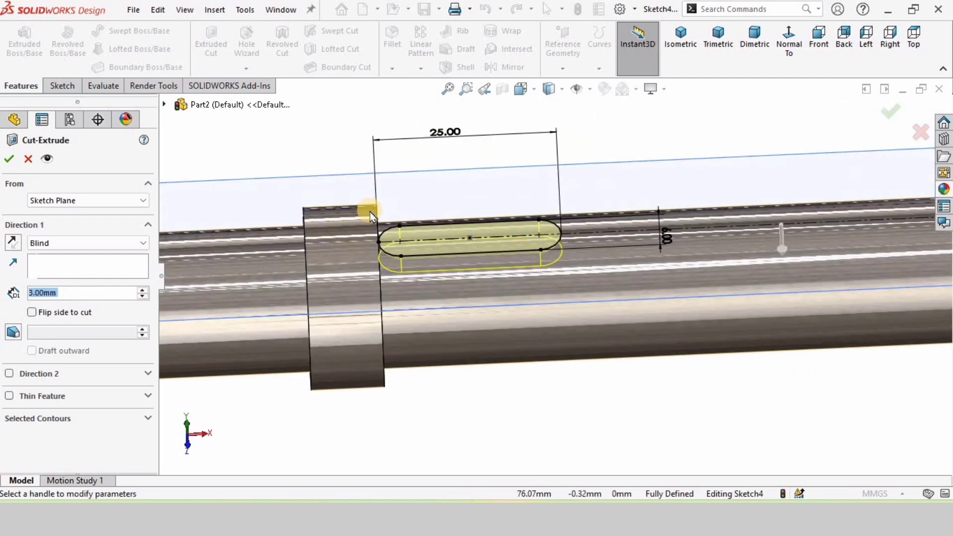
{"action": "left_click", "coordinate": [15, 246]}
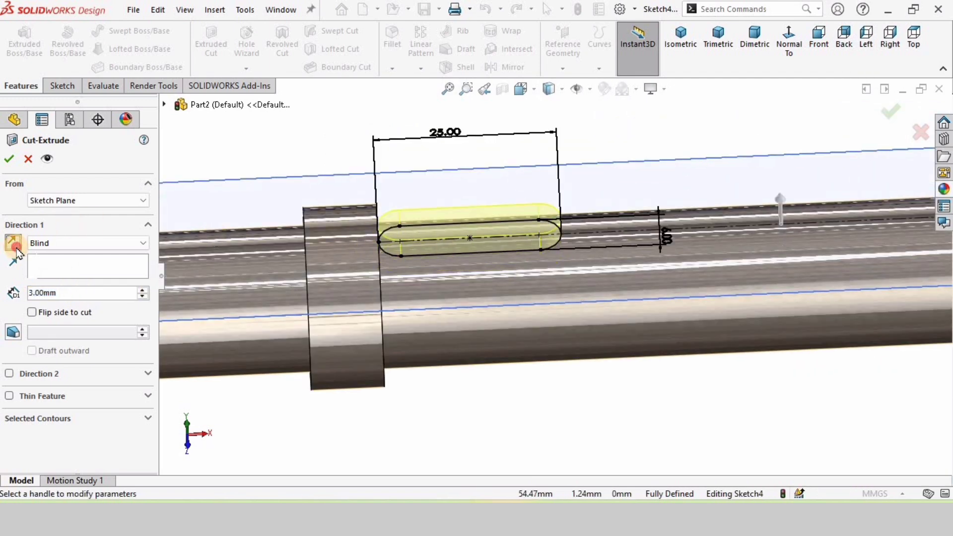
{"action": "left_click", "coordinate": [15, 246]}
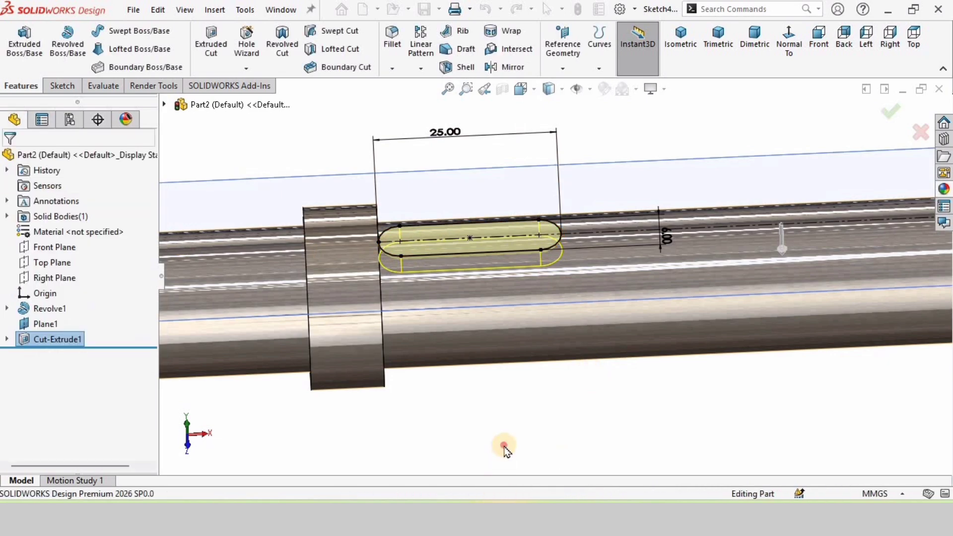
Step: Hide the offset plane to leave only the shaft with its keyway displayed
{"action": "scroll", "coordinate": [468, 314], "scroll_direction": "up", "scroll_amount": 3}
{"action": "middle_click_drag", "start_coordinate": [459, 334], "coordinate": [469, 396]}
{"action": "scroll", "coordinate": [516, 362], "scroll_direction": "up", "scroll_amount": 2}
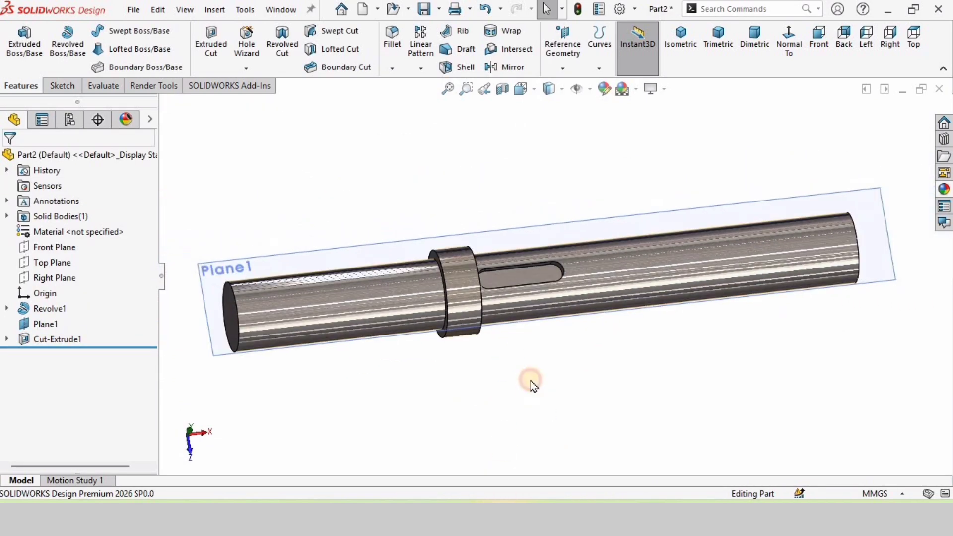
{"action": "scroll", "coordinate": [530, 379], "scroll_direction": "down", "scroll_amount": 2}
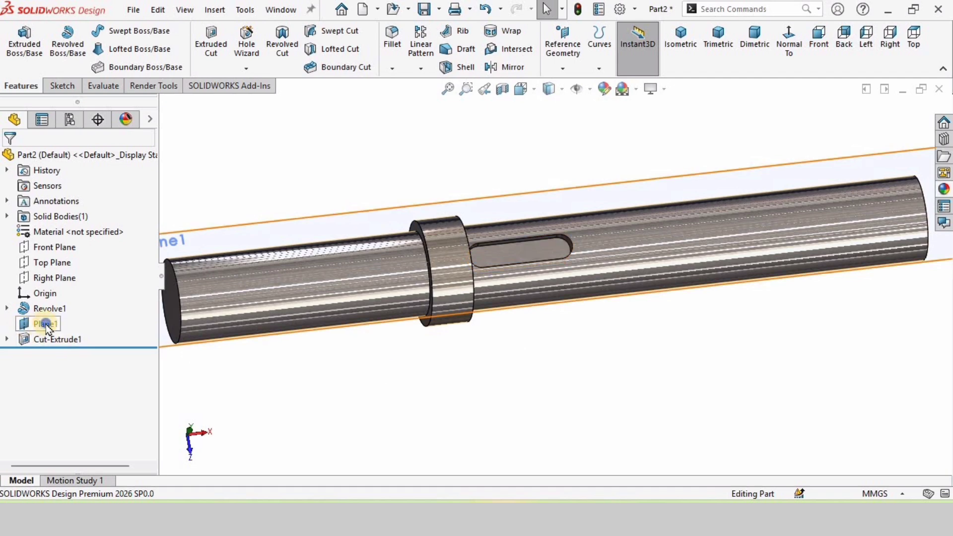
{"action": "right_click", "coordinate": [24, 325]}
{"action": "left_click", "coordinate": [83, 202]}
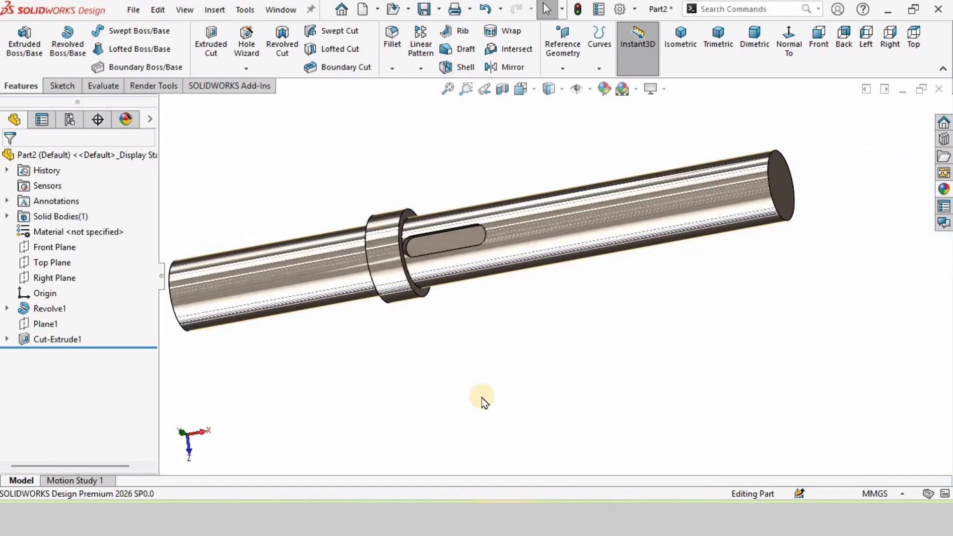
Step: Save the part as input_shaft in the Multistage GearBox project folder and close the document
{"action": "left_click", "coordinate": [134, 10]}
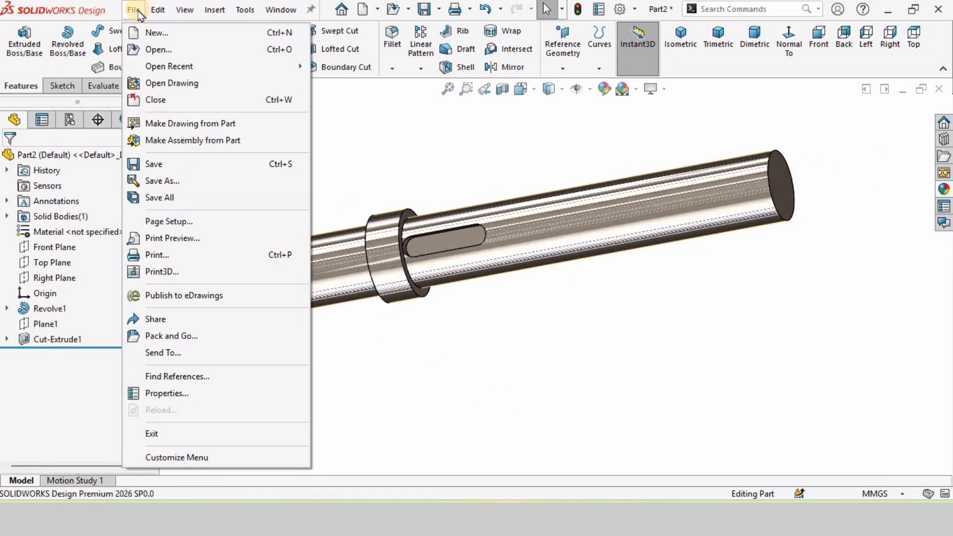
{"action": "left_click", "coordinate": [168, 184]}
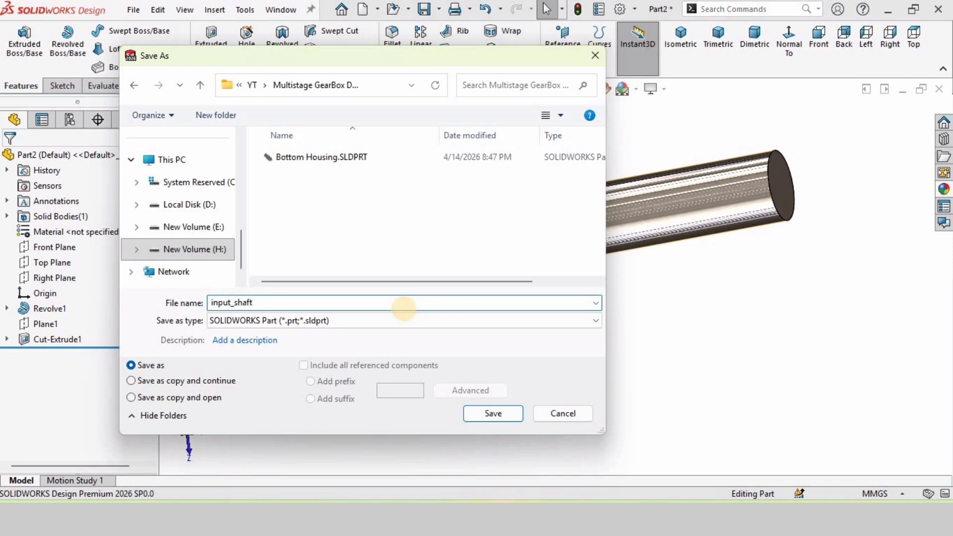
{"action": "left_click", "coordinate": [942, 89]}
Step: Create a new part document and set its unit system to MMGS
{"action": "key", "text": "ctrl+n"}
{"action": "left_click", "coordinate": [346, 195]}
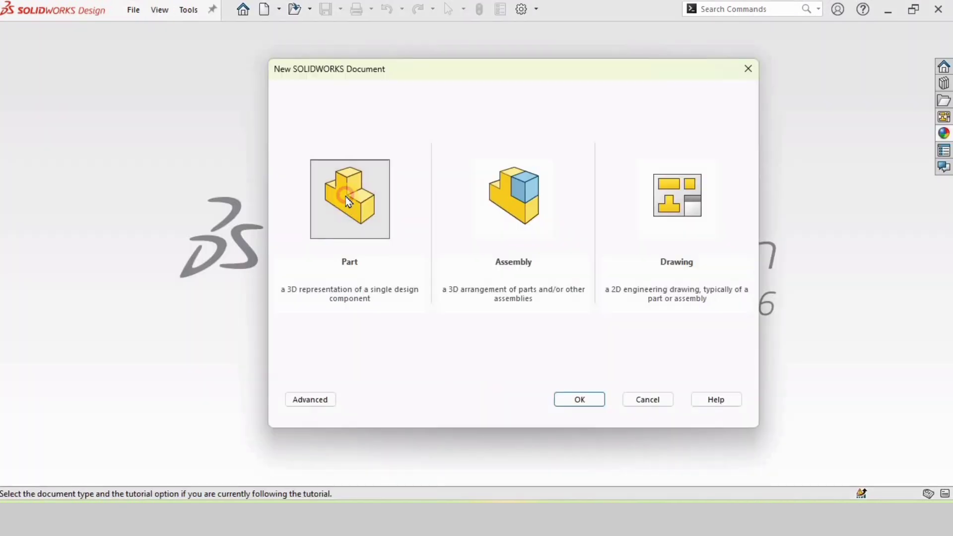
{"action": "left_click", "coordinate": [586, 403]}
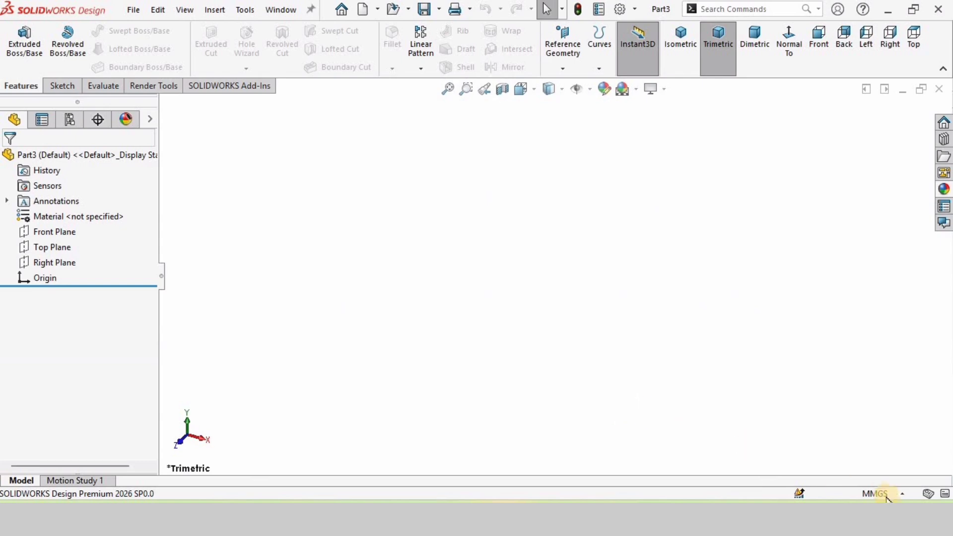
{"action": "left_click", "coordinate": [887, 495]}
{"action": "left_click", "coordinate": [837, 439]}
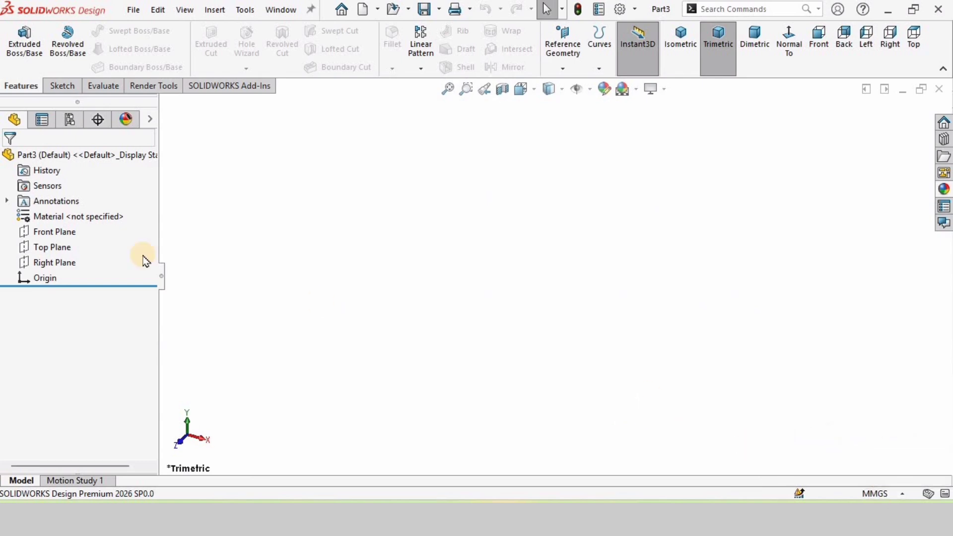
Step: Start a sketch on the Front Plane and draw a horizontal centerline about 163 mm long from the origin
{"action": "left_click", "coordinate": [54, 232]}
{"action": "left_click", "coordinate": [68, 215]}
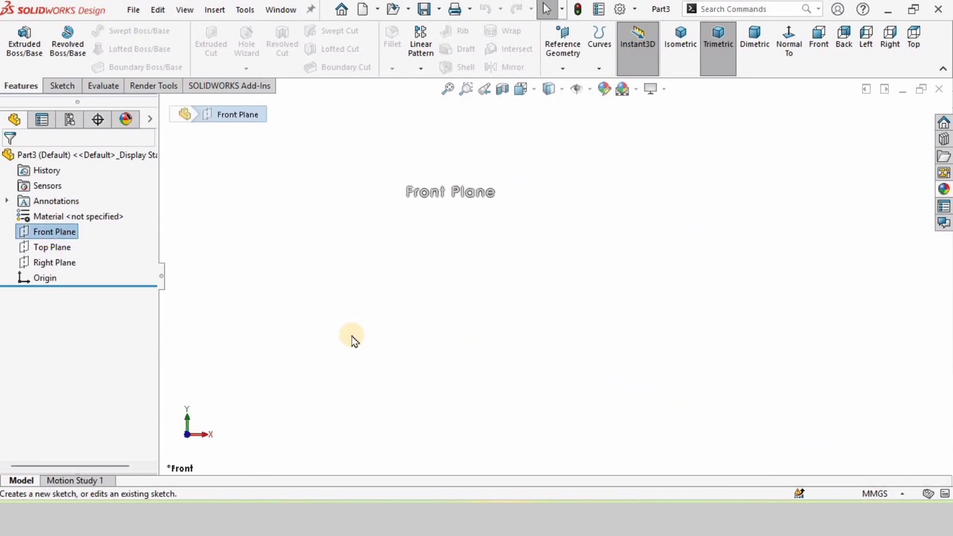
{"action": "left_click", "coordinate": [105, 30]}
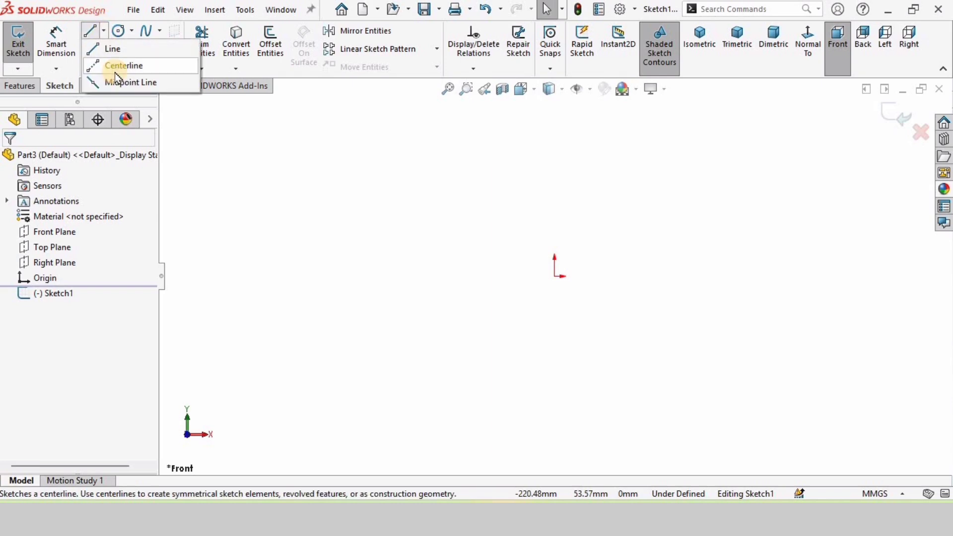
{"action": "left_click", "coordinate": [114, 66]}
{"action": "mouse_move", "coordinate": [554, 277]}
{"action": "left_mouse_down"}
{"action": "mouse_move", "coordinate": [835, 285]}
{"action": "mouse_move", "coordinate": [830, 277]}
{"action": "left_mouse_up"}
{"action": "key", "text": "Escape"}
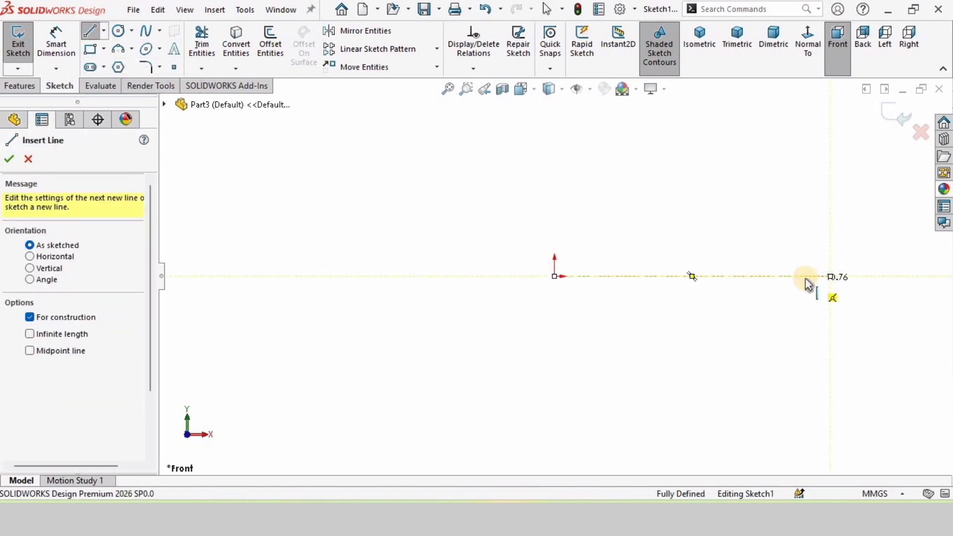
{"action": "left_click", "coordinate": [806, 277]}
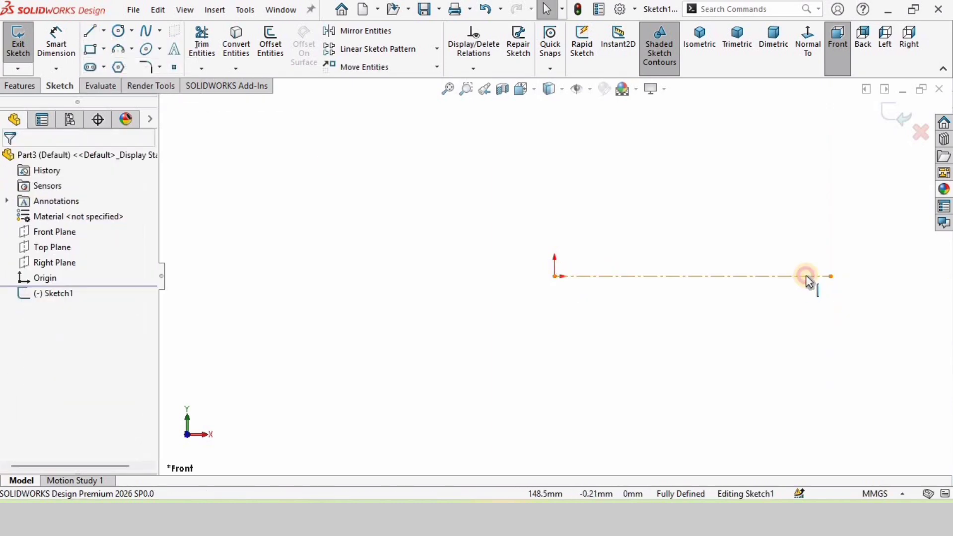
{"action": "left_click", "coordinate": [720, 211]}
{"action": "scroll", "coordinate": [736, 286], "scroll_direction": "up", "scroll_amount": 2}
{"action": "scroll", "coordinate": [677, 279], "scroll_direction": "down", "scroll_amount": 3}
{"action": "scroll", "coordinate": [564, 254], "scroll_direction": "down", "scroll_amount": 1}
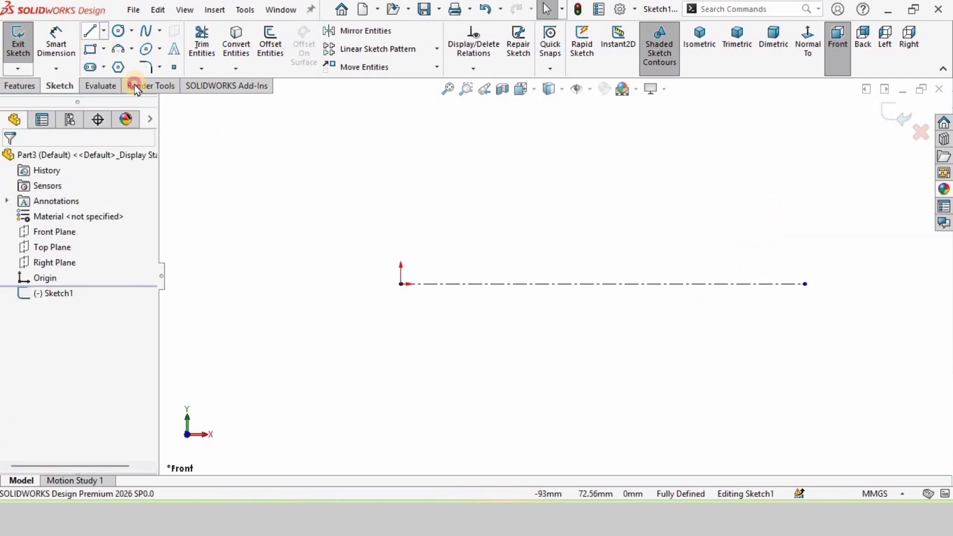
Step: Sketch a stepped half-profile above the centerline from the origin to its far end, with a raised collar and a final segment about 96 mm long
{"action": "left_click", "coordinate": [401, 220]}
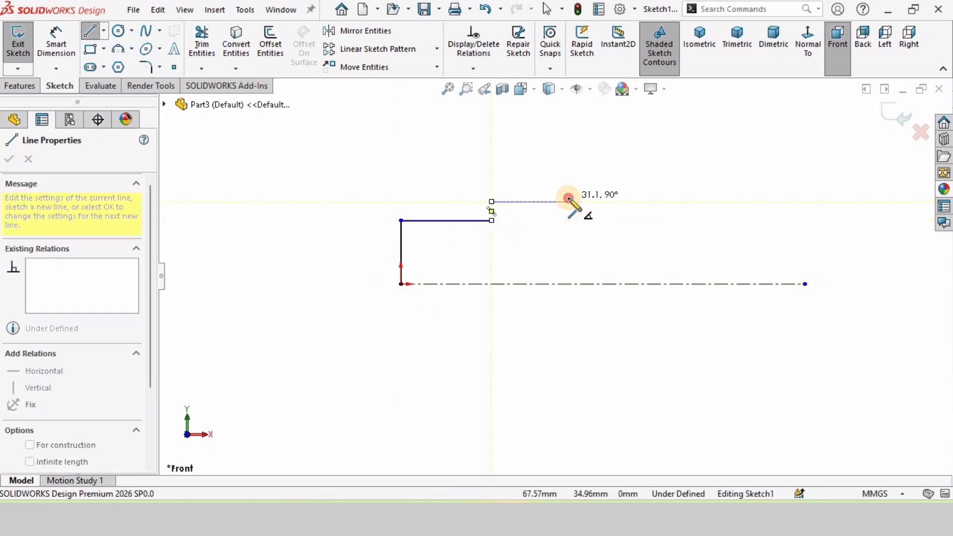
{"action": "left_click", "coordinate": [492, 201]}
{"action": "left_click", "coordinate": [568, 202]}
{"action": "left_click", "coordinate": [568, 220]}
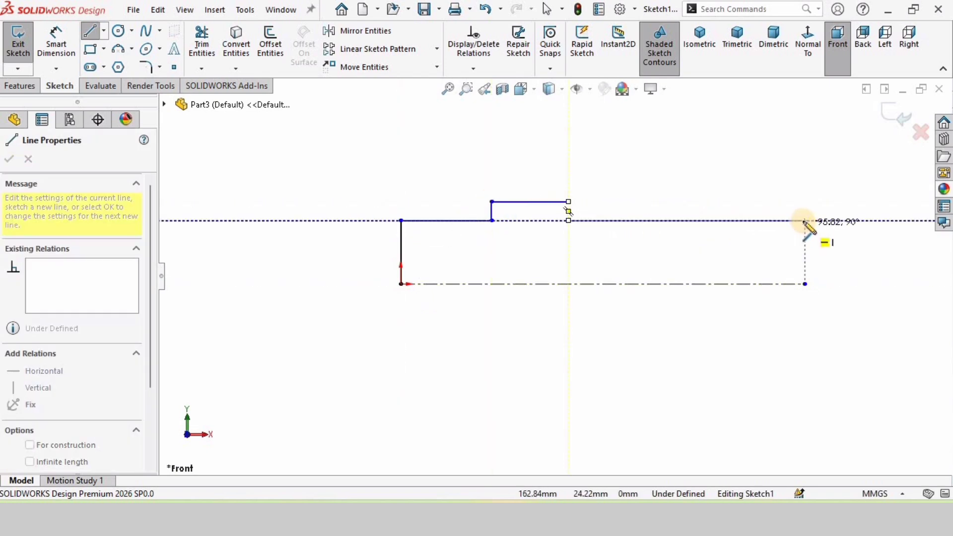
{"action": "left_click", "coordinate": [805, 258]}
{"action": "left_click", "coordinate": [805, 284]}
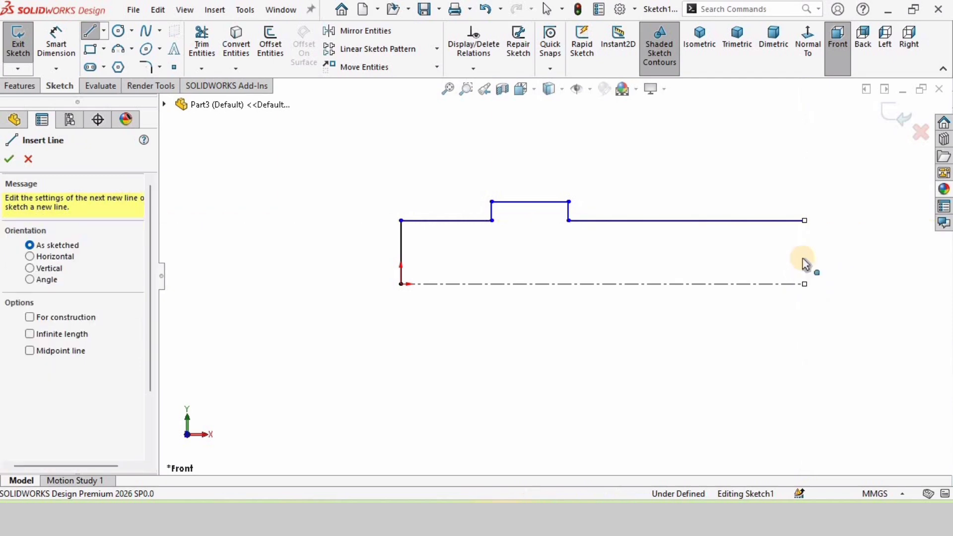
{"action": "key", "text": "Escape"}
Step: Dimension the horizontal segment right of the collar to 60 mm and the collar's width to 10 mm
{"action": "left_click", "coordinate": [73, 48]}
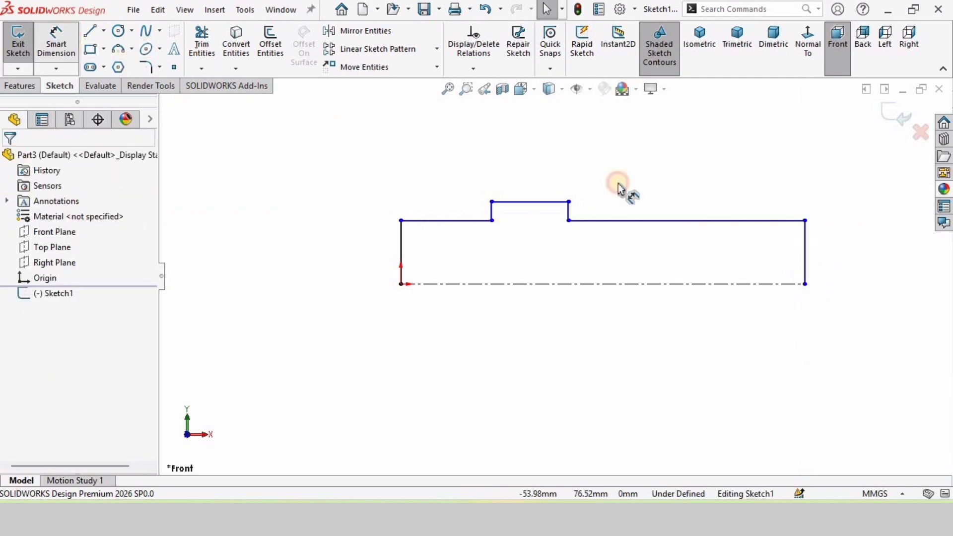
{"action": "left_click", "coordinate": [724, 220]}
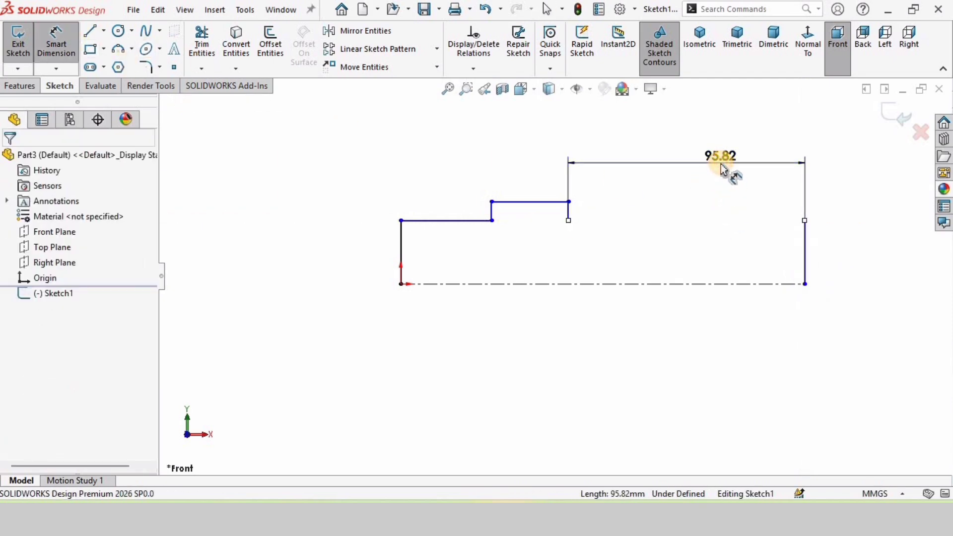
{"action": "left_click", "coordinate": [721, 169]}
{"action": "key", "text": "Return"}
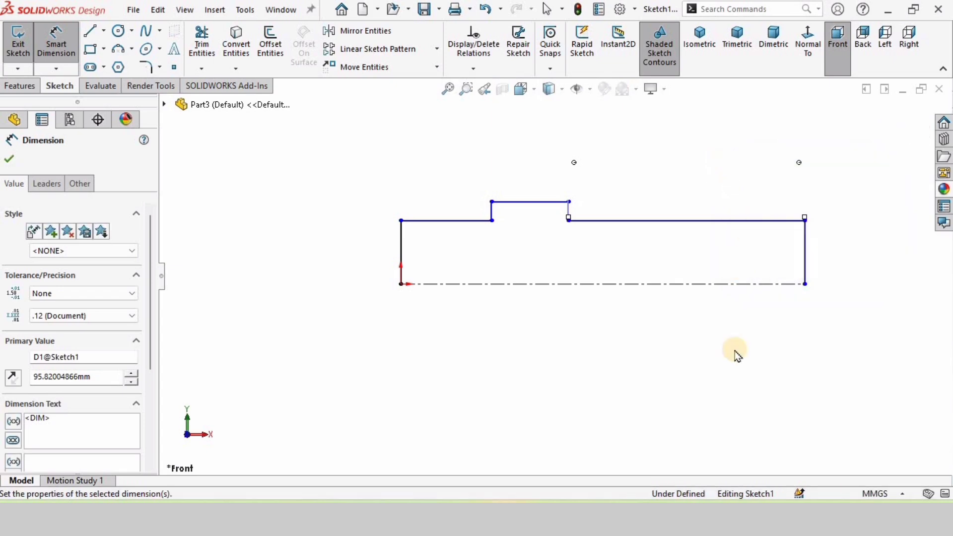
{"action": "left_click", "coordinate": [559, 201]}
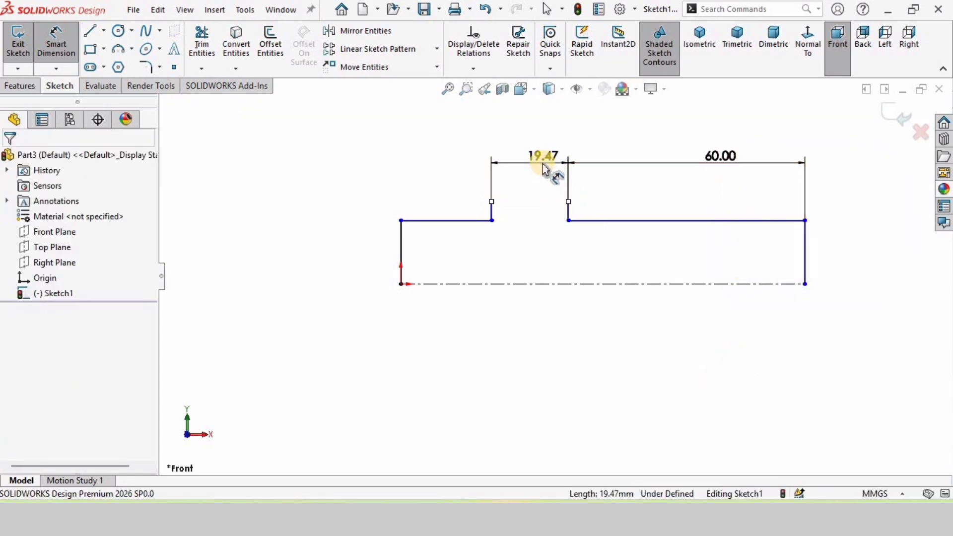
{"action": "left_click", "coordinate": [545, 169]}
{"action": "type", "text": "10"}
{"action": "key", "text": "Return"}
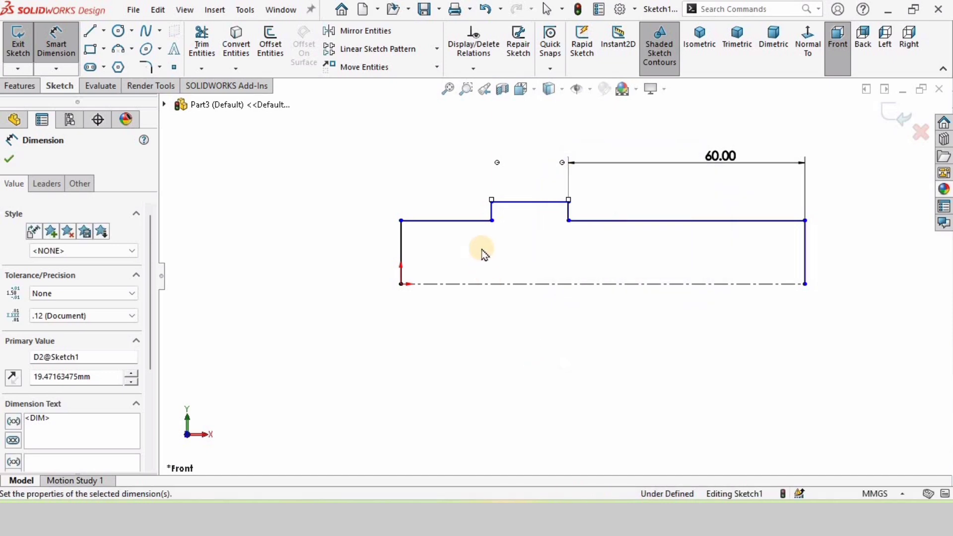
Step: Dimension the horizontal segment left of the collar to 60 mm and the vertical edge at the origin to 10 mm
{"action": "left_click", "coordinate": [464, 221]}
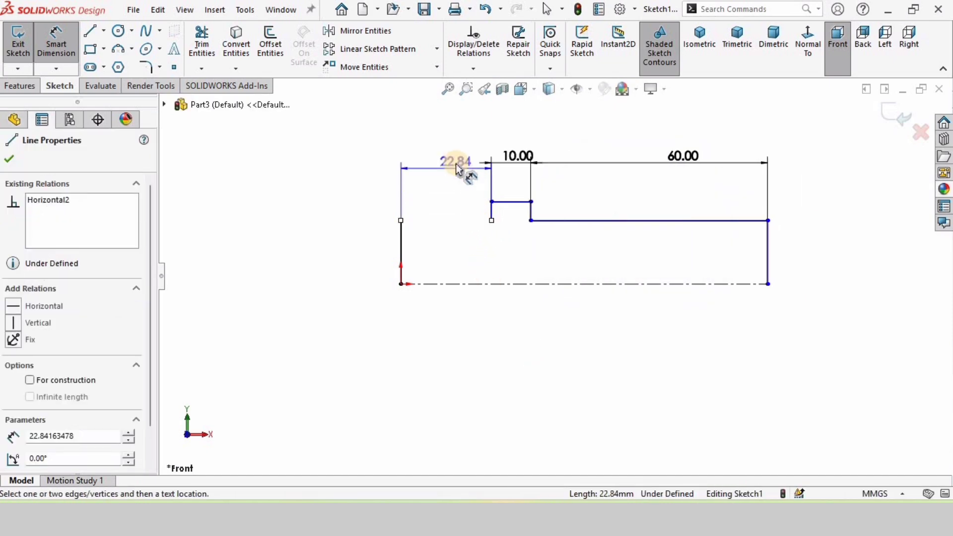
{"action": "left_click", "coordinate": [449, 161]}
{"action": "type", "text": "60"}
{"action": "key", "text": "Return"}
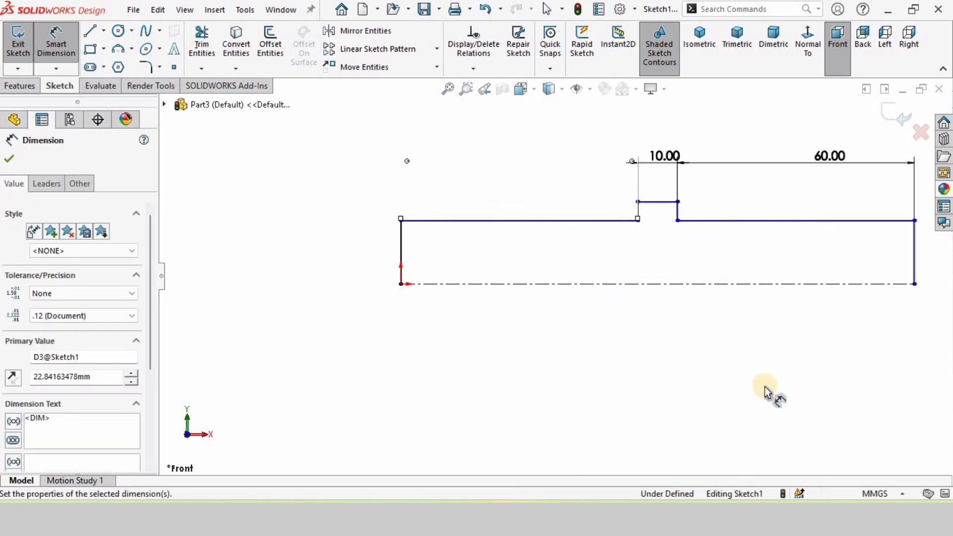
{"action": "left_click", "coordinate": [401, 245]}
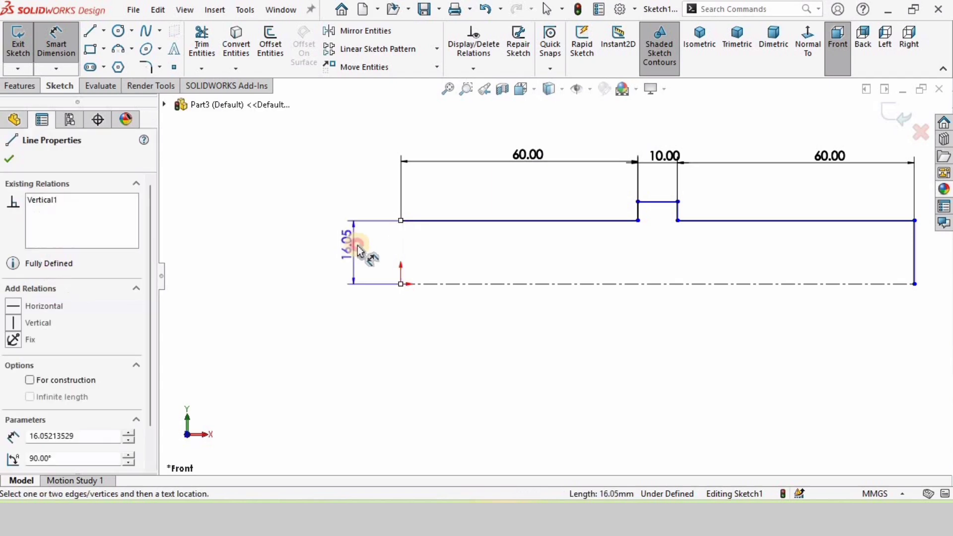
{"action": "left_click", "coordinate": [358, 246]}
{"action": "type", "text": "10"}
{"action": "key", "text": "Return"}
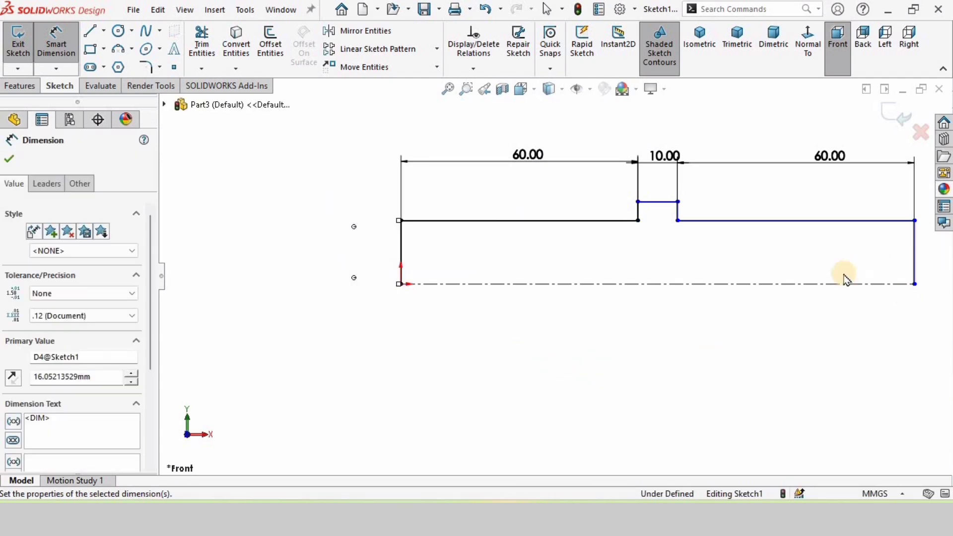
Step: Dimension the vertical end edge farthest from the origin to 10 mm
{"action": "scroll", "coordinate": [856, 281], "scroll_direction": "up", "scroll_amount": 4}
{"action": "scroll", "coordinate": [833, 281], "scroll_direction": "down", "scroll_amount": 5}
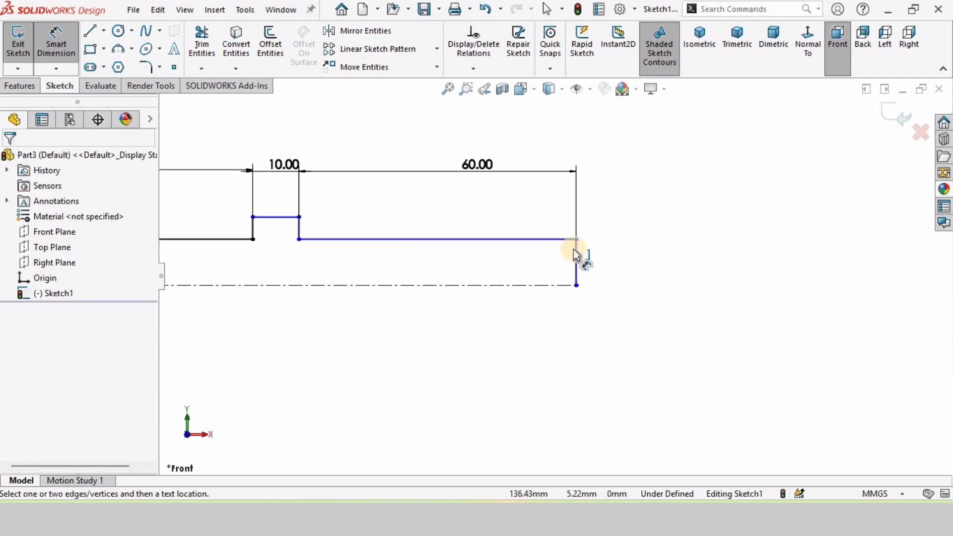
{"action": "left_click", "coordinate": [575, 257]}
{"action": "left_click", "coordinate": [613, 258]}
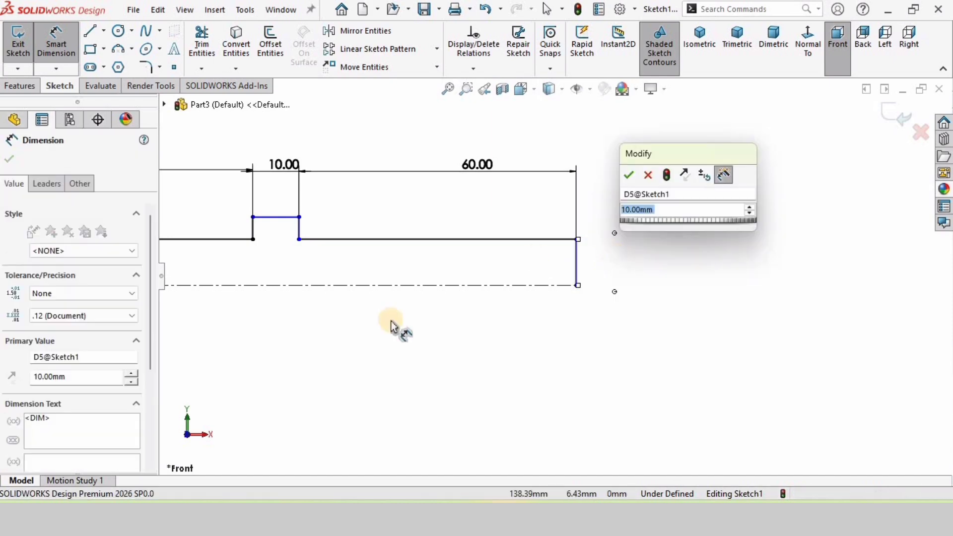
{"action": "key", "text": "Return"}
Step: Dimension the collar's upper edge at 12.5 mm from the centerline
{"action": "key", "text": "f"}
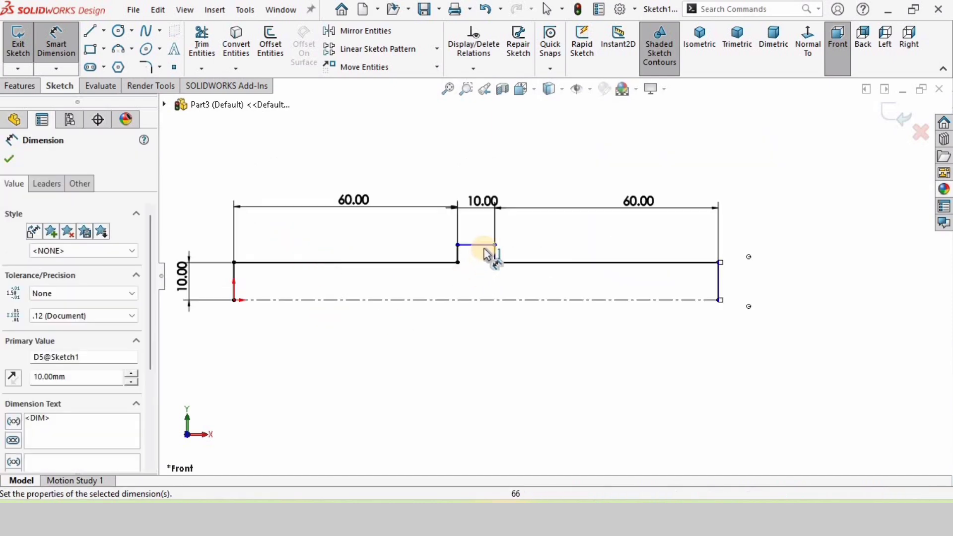
{"action": "left_click", "coordinate": [481, 266]}
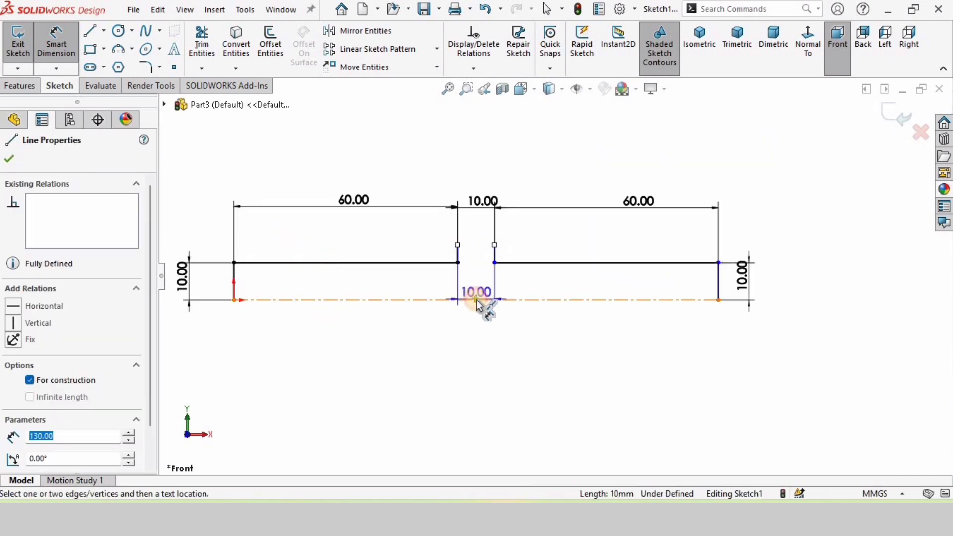
{"action": "left_click", "coordinate": [483, 278]}
{"action": "type", "text": "12.5"}
{"action": "key", "text": "Return"}
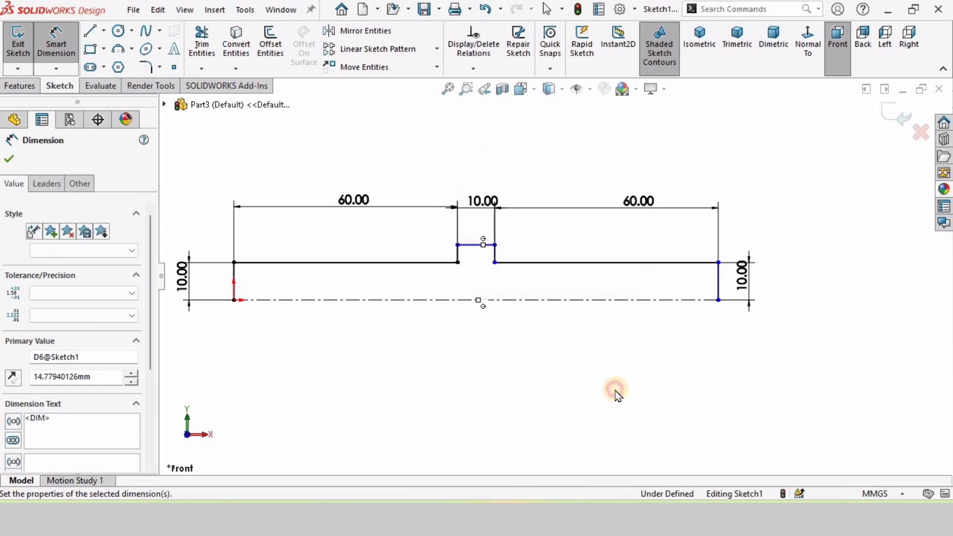
{"action": "key", "text": "Escape"}
{"action": "key", "text": "Escape"}
{"action": "scroll", "coordinate": [566, 407], "scroll_direction": "down", "scroll_amount": 2}
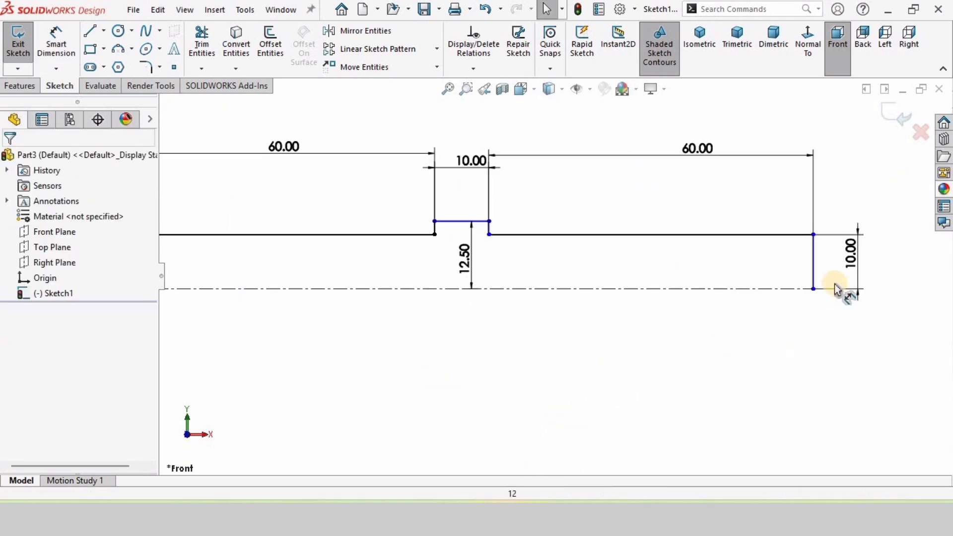
{"action": "left_click", "coordinate": [814, 262]}
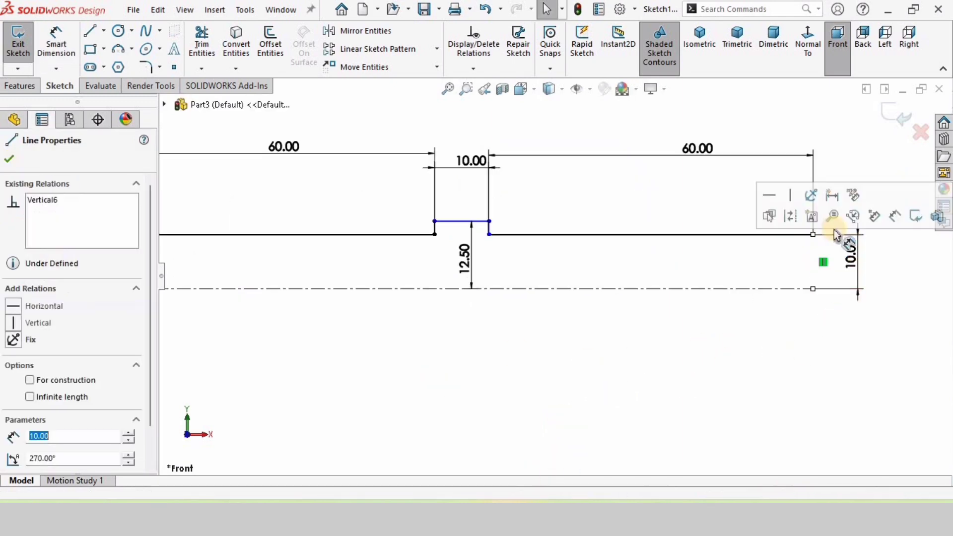
{"action": "left_click", "coordinate": [757, 376]}
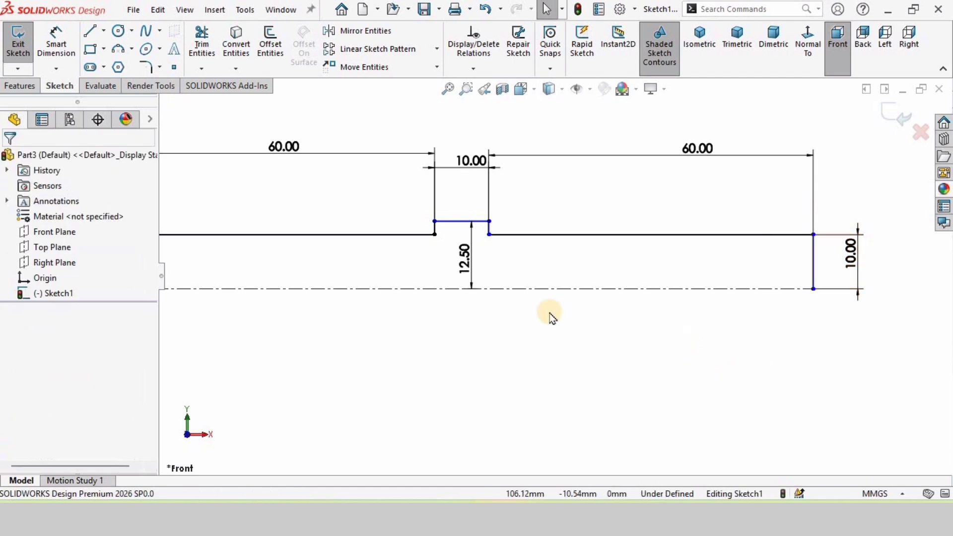
{"action": "left_click", "coordinate": [665, 238]}
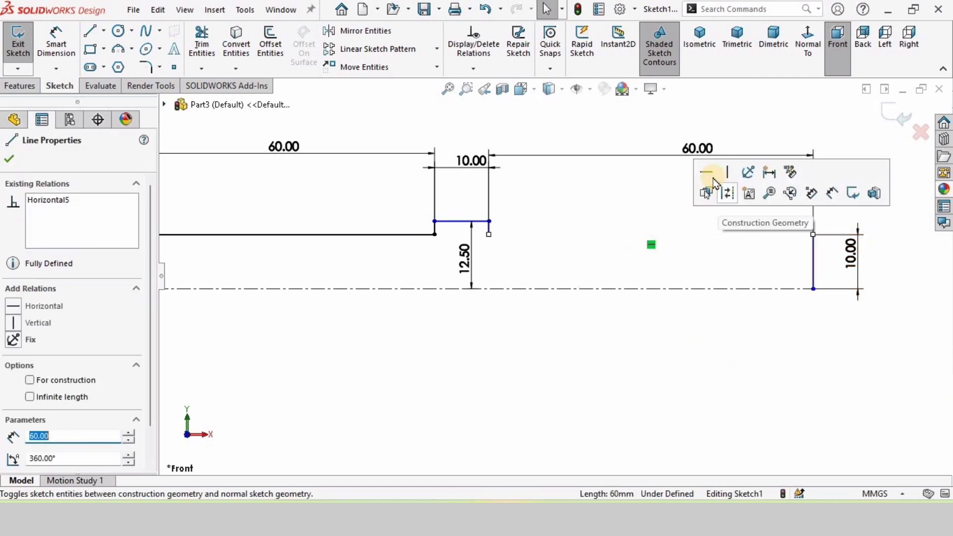
{"action": "key", "text": "Delete"}
{"action": "key", "text": "ctrl+z"}
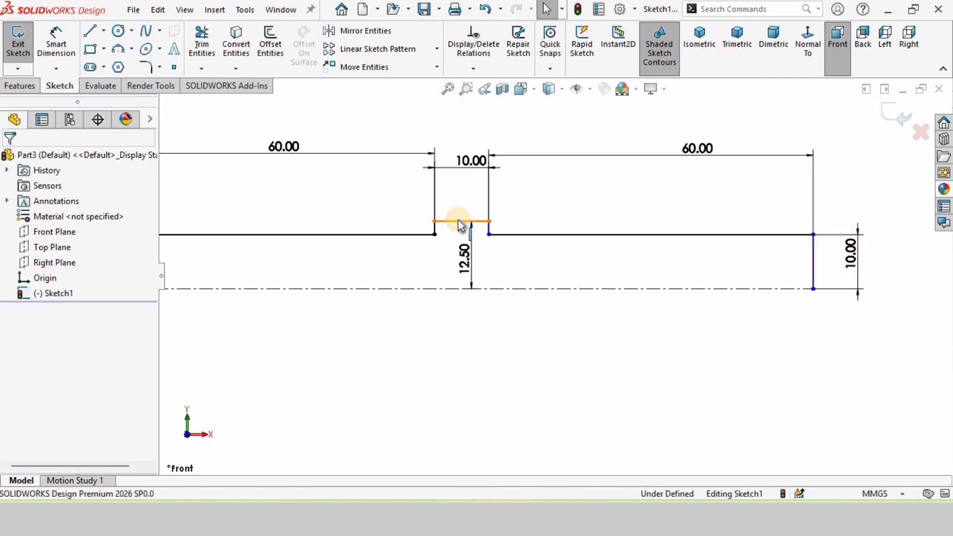
Step: Add a horizontal relation to the collar's upper edge to fully define the profile sketch
{"action": "left_click", "coordinate": [461, 222]}
{"action": "left_click", "coordinate": [494, 154]}
{"action": "left_click", "coordinate": [493, 278]}
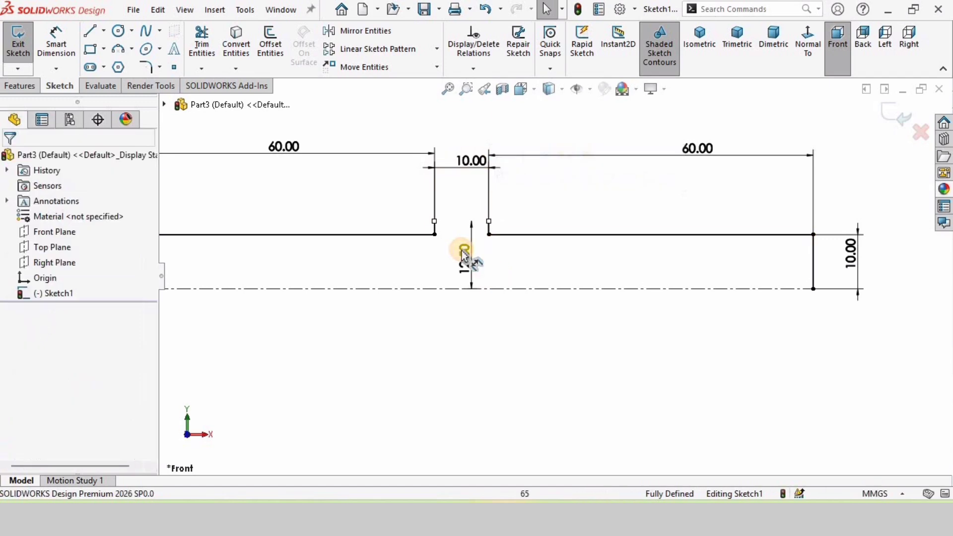
{"action": "scroll", "coordinate": [462, 251], "scroll_direction": "down", "scroll_amount": 4}
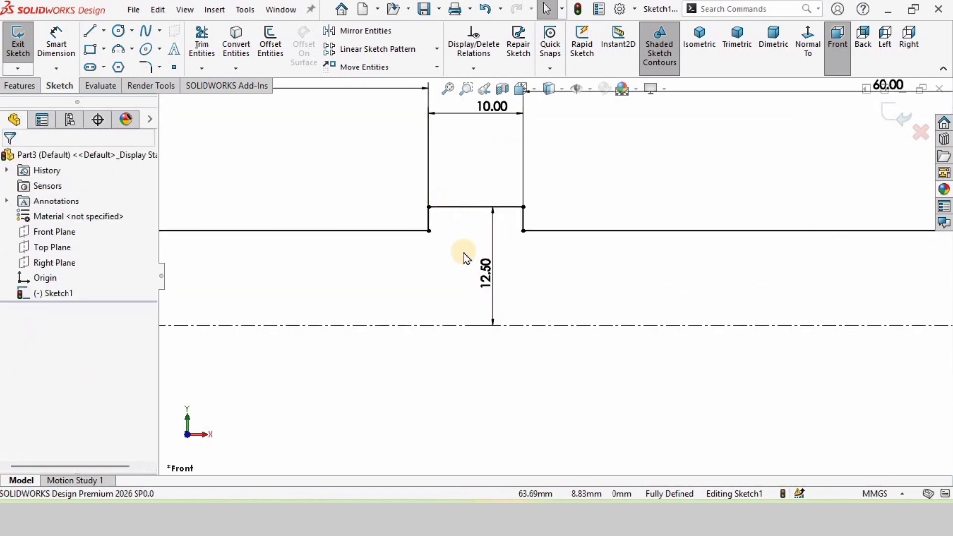
{"action": "scroll", "coordinate": [465, 254], "scroll_direction": "up", "scroll_amount": 5}
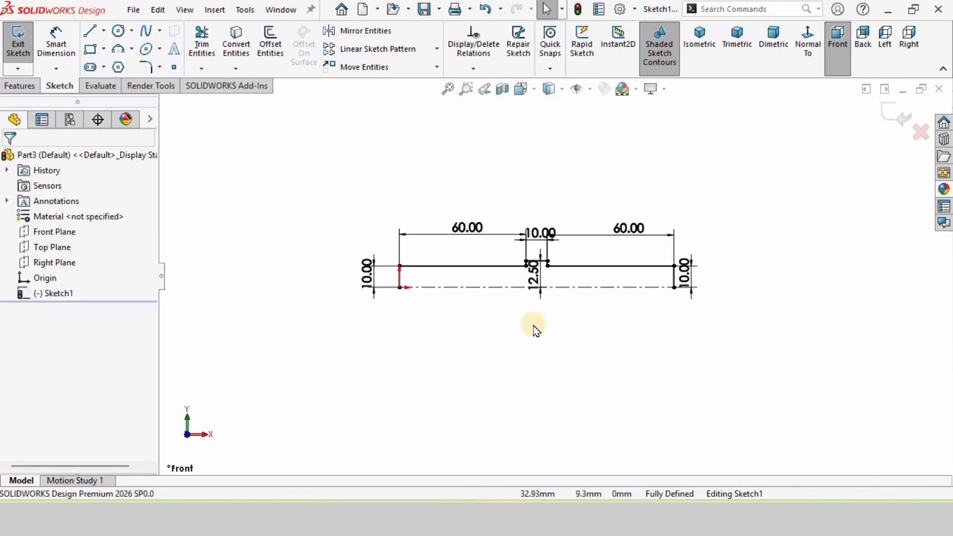
Step: Revolve the shaft profile 360 degrees about the centerline, letting the open sketch be closed automatically
{"action": "left_click", "coordinate": [19, 86]}
{"action": "left_click", "coordinate": [66, 39]}
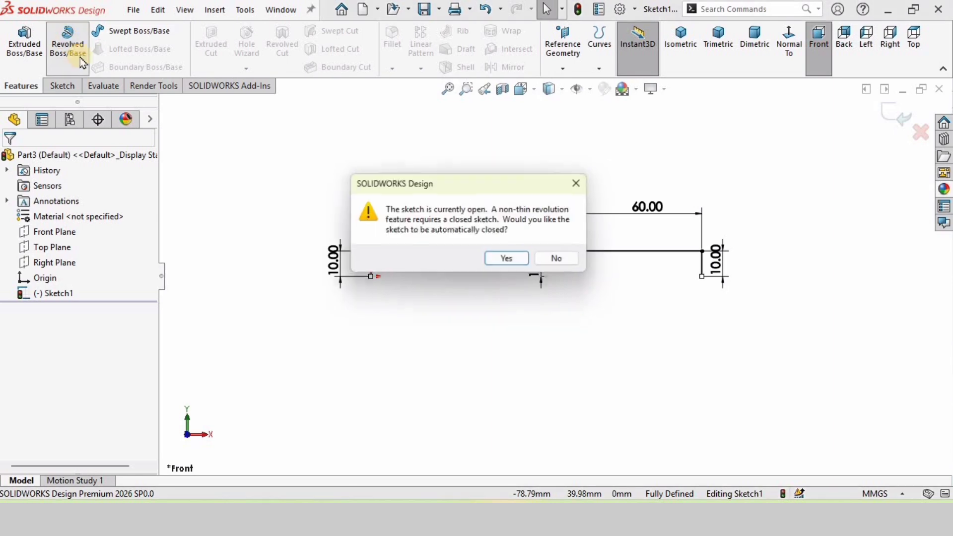
{"action": "left_click", "coordinate": [503, 261]}
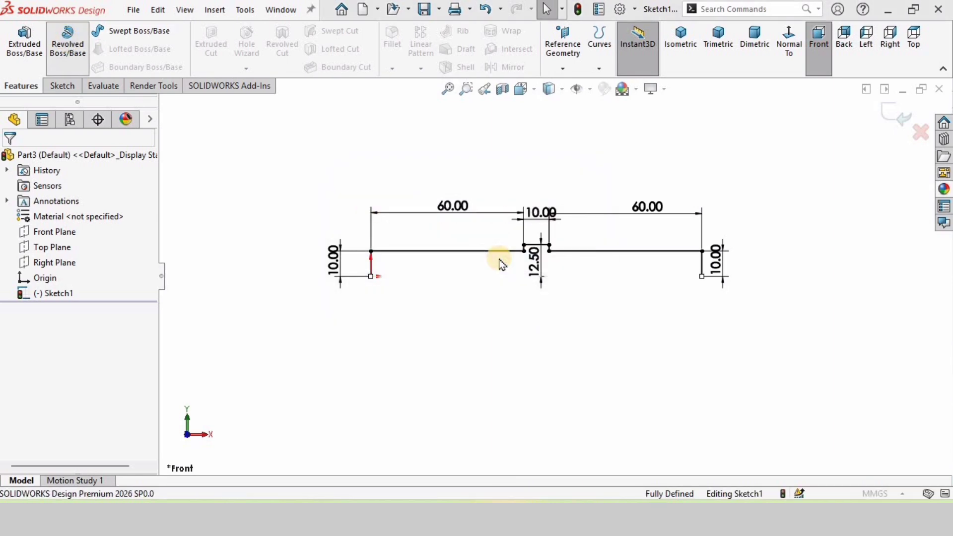
{"action": "left_click", "coordinate": [10, 160]}
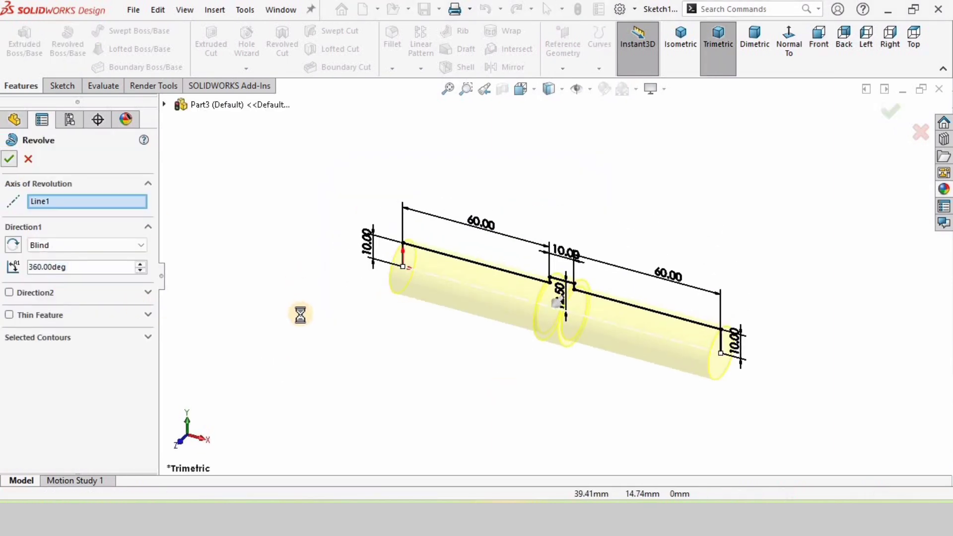
{"action": "left_click", "coordinate": [301, 316]}
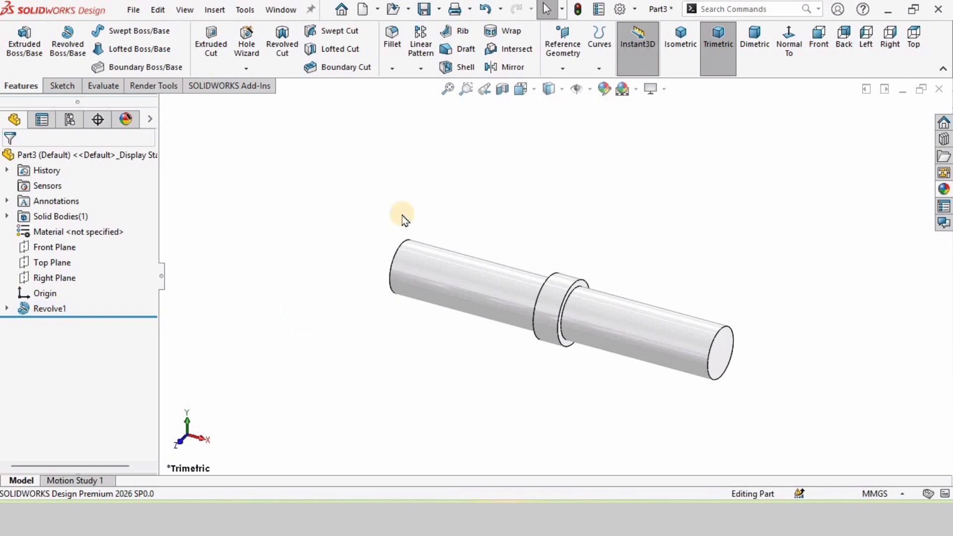
{"action": "left_click", "coordinate": [425, 183]}
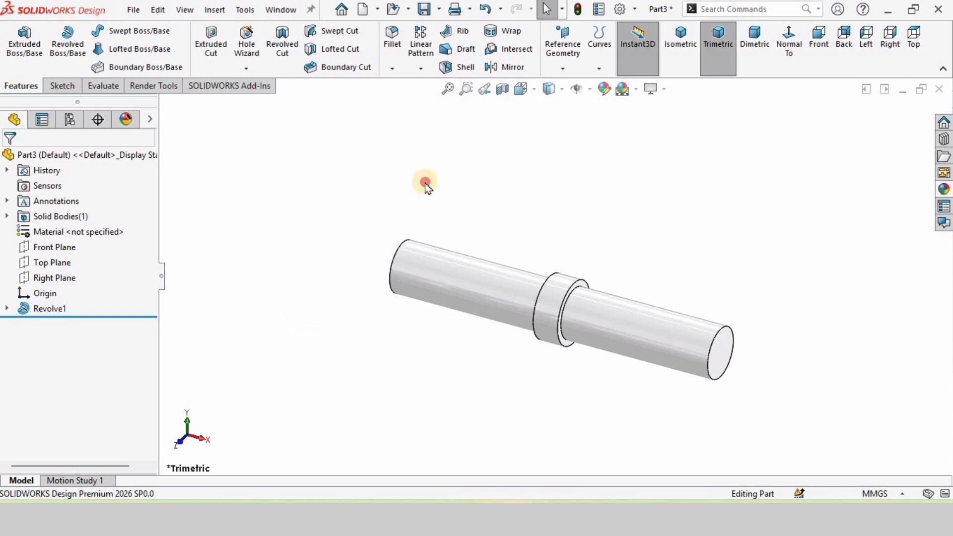
Step: Create a reference plane offset 10 mm above the Top Plane
{"action": "left_click", "coordinate": [53, 262]}
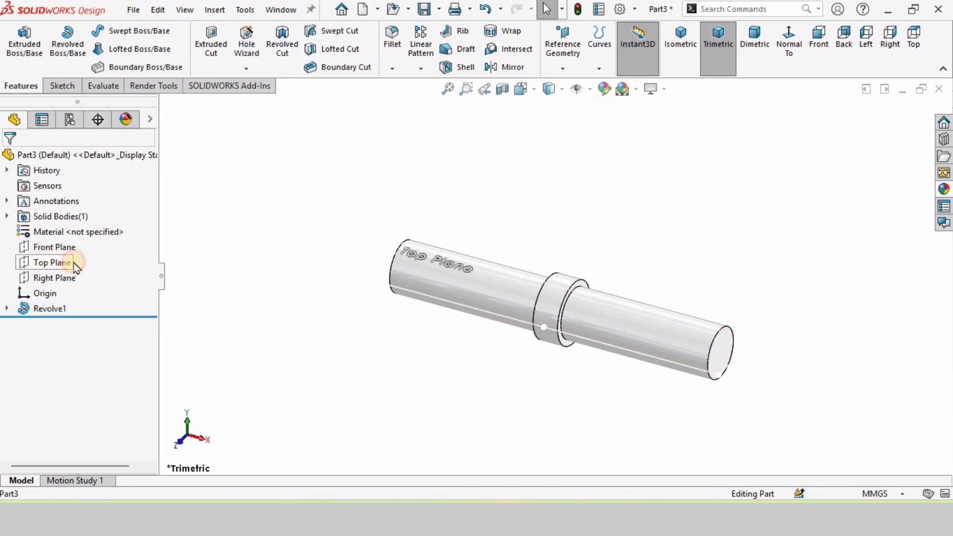
{"action": "left_click", "coordinate": [563, 68]}
{"action": "left_click", "coordinate": [576, 85]}
{"action": "left_click", "coordinate": [42, 335]}
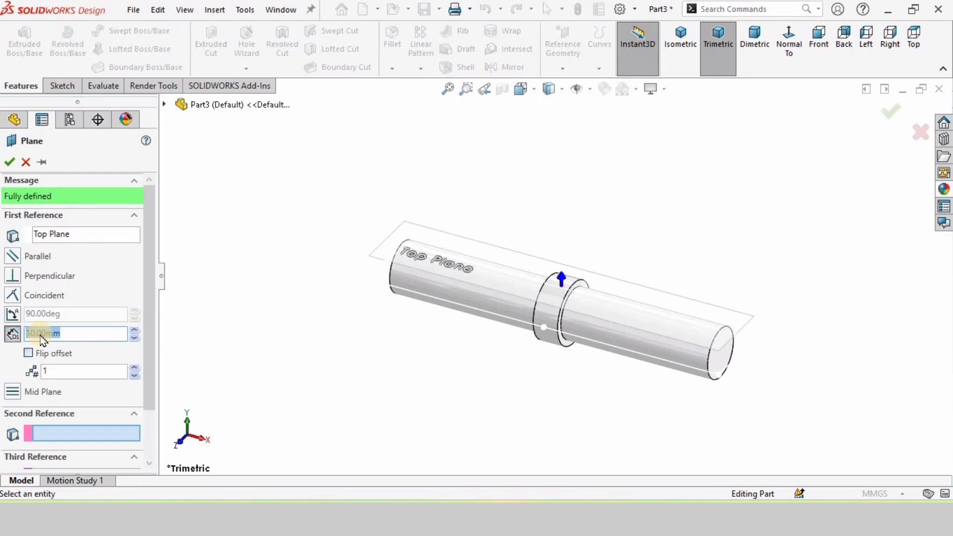
{"action": "left_click", "coordinate": [10, 162]}
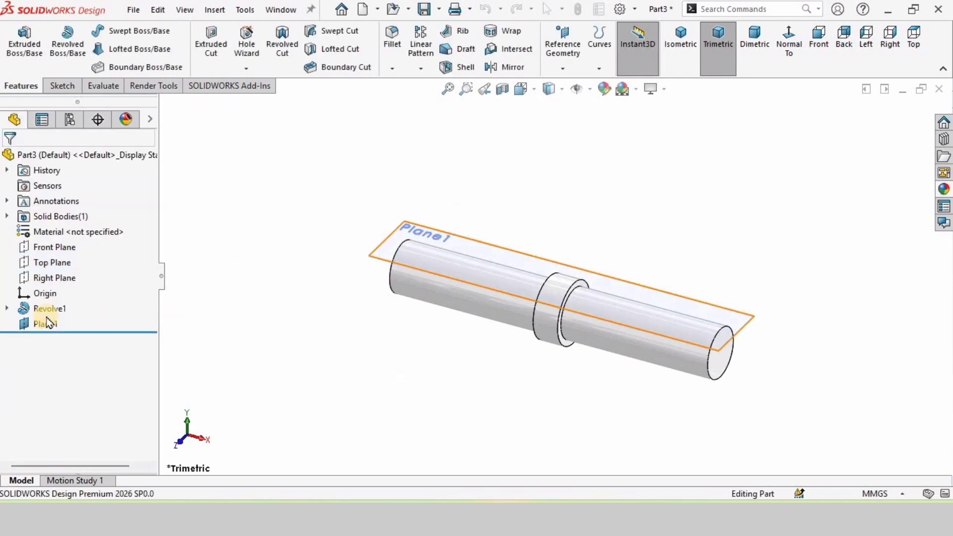
Step: Start a new sketch on the offset reference plane above the shaft
{"action": "left_click", "coordinate": [46, 324]}
{"action": "scroll", "coordinate": [549, 366], "scroll_direction": "down", "scroll_amount": 3}
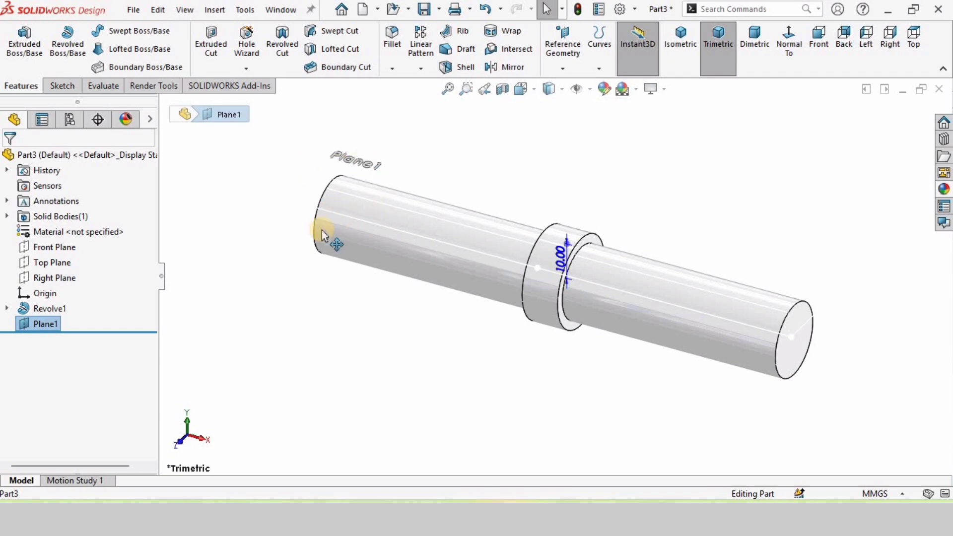
{"action": "scroll", "coordinate": [558, 275], "scroll_direction": "up", "scroll_amount": 2}
{"action": "right_click", "coordinate": [48, 325]}
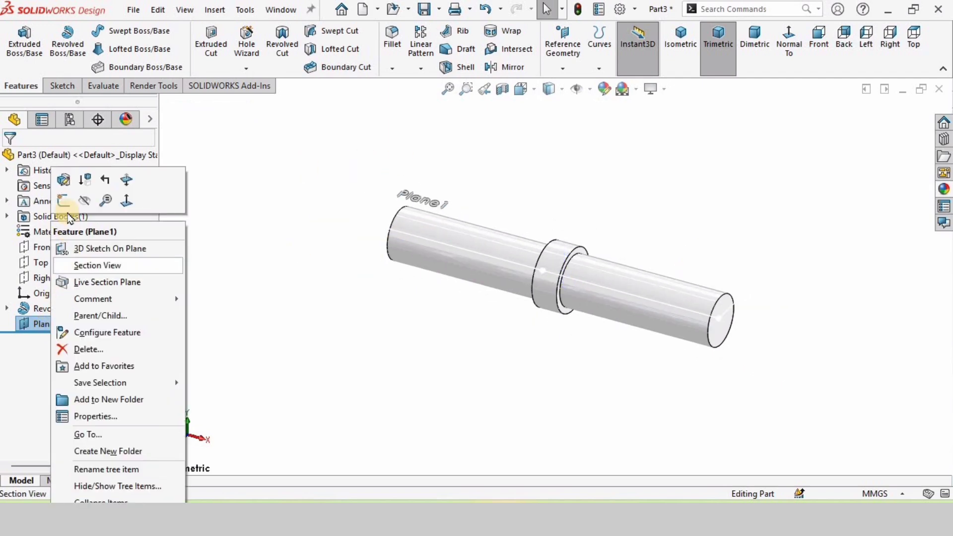
{"action": "left_click", "coordinate": [64, 200]}
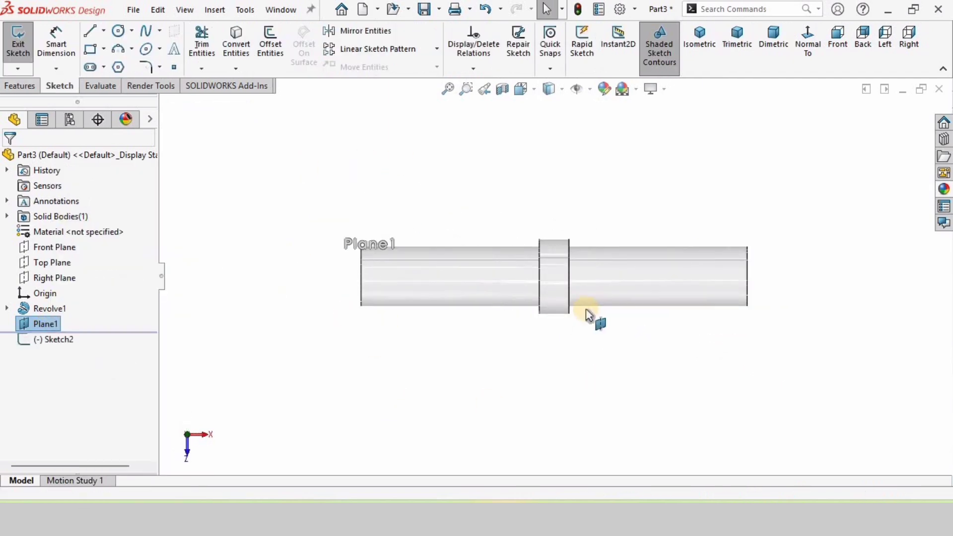
Step: Draw a horizontal centerline from the origin to the shaft's far end
{"action": "scroll", "coordinate": [585, 308], "scroll_direction": "down", "scroll_amount": 1}
{"action": "scroll", "coordinate": [615, 314], "scroll_direction": "up", "scroll_amount": 1}
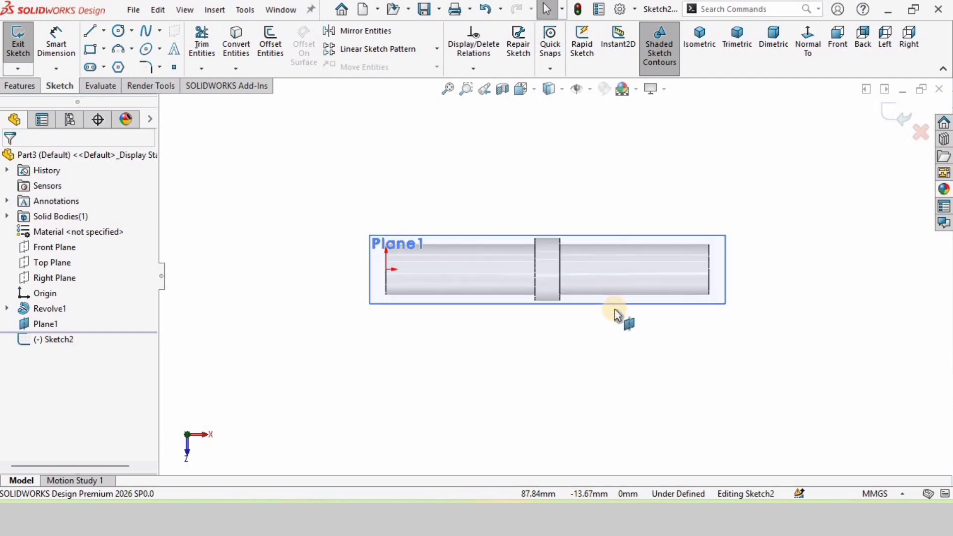
{"action": "scroll", "coordinate": [616, 314], "scroll_direction": "down", "scroll_amount": 1}
{"action": "scroll", "coordinate": [615, 311], "scroll_direction": "down", "scroll_amount": 2}
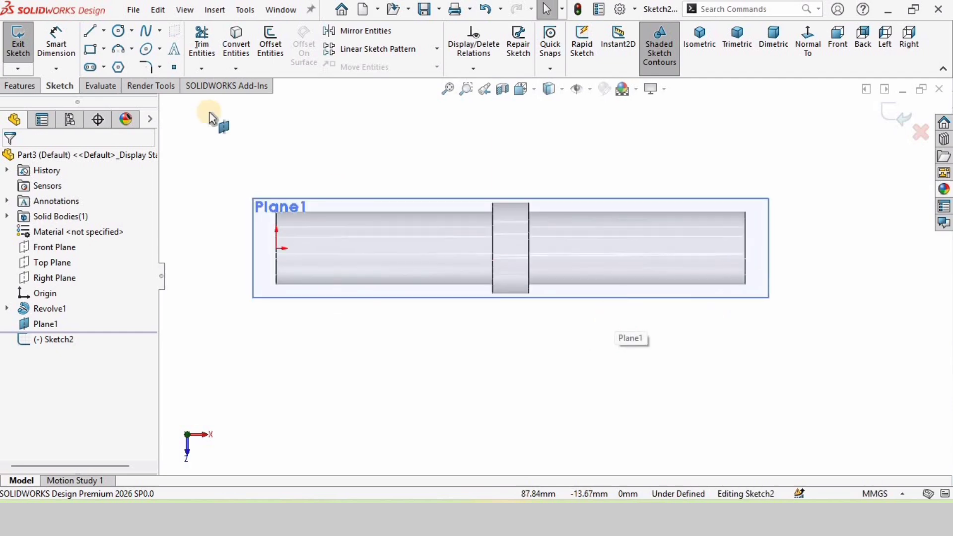
{"action": "left_click", "coordinate": [103, 31]}
{"action": "left_click", "coordinate": [122, 66]}
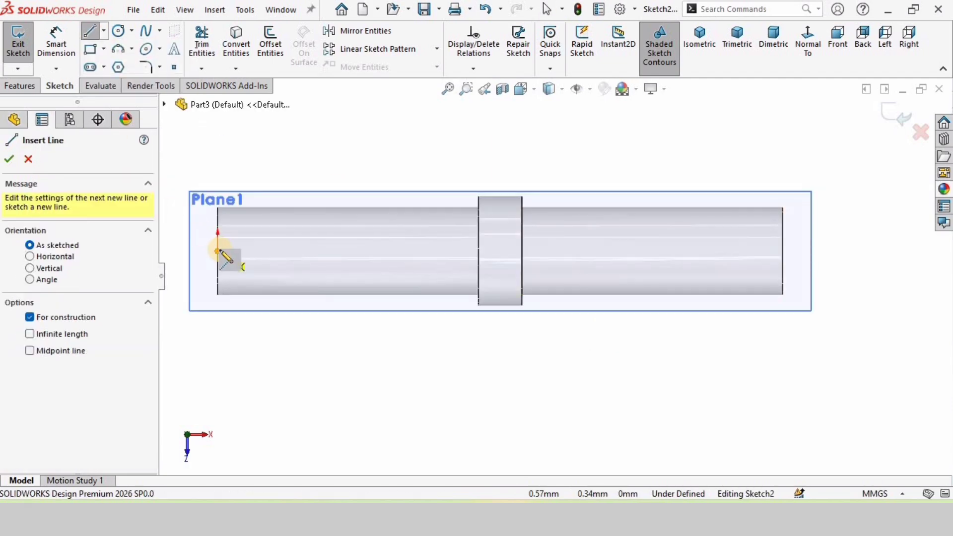
{"action": "left_click", "coordinate": [783, 250]}
{"action": "key", "text": "Escape"}
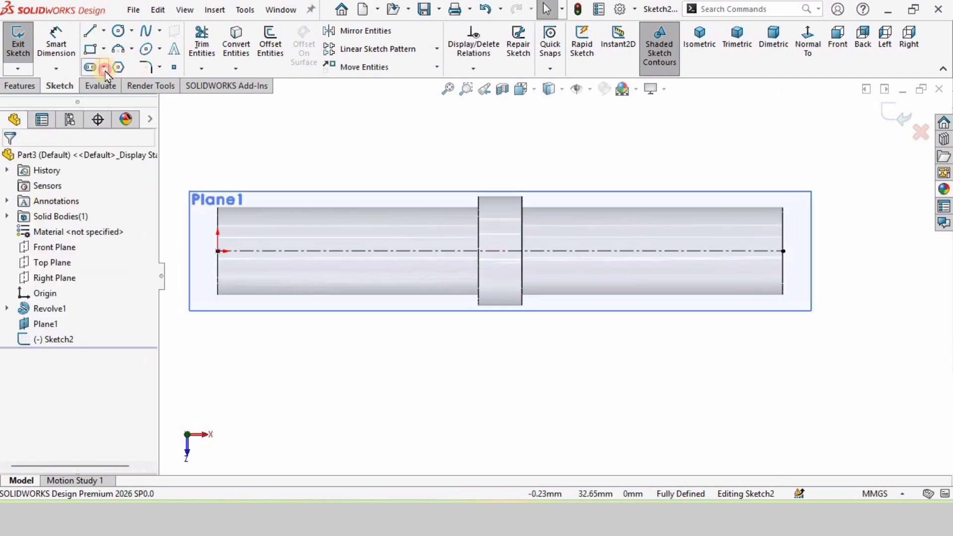
Step: Sketch a straight slot on the centerline between the collar and the shaft's far end, about 18 mm between arc centers and 7.5 mm wide
{"action": "left_click", "coordinate": [105, 68]}
{"action": "left_click", "coordinate": [100, 86]}
{"action": "scroll", "coordinate": [538, 276], "scroll_direction": "down", "scroll_amount": 2}
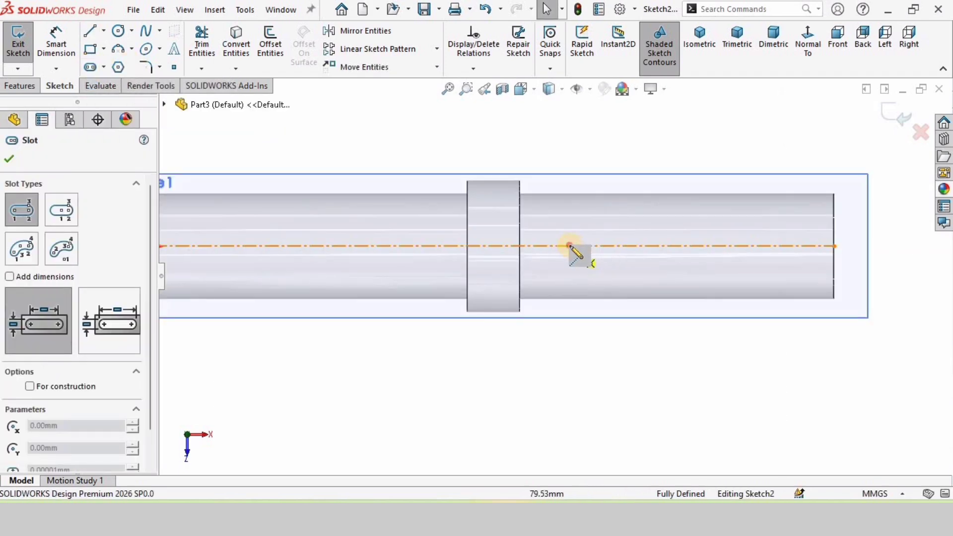
{"action": "left_click", "coordinate": [569, 245]}
{"action": "left_click", "coordinate": [662, 246]}
{"action": "left_click", "coordinate": [576, 226]}
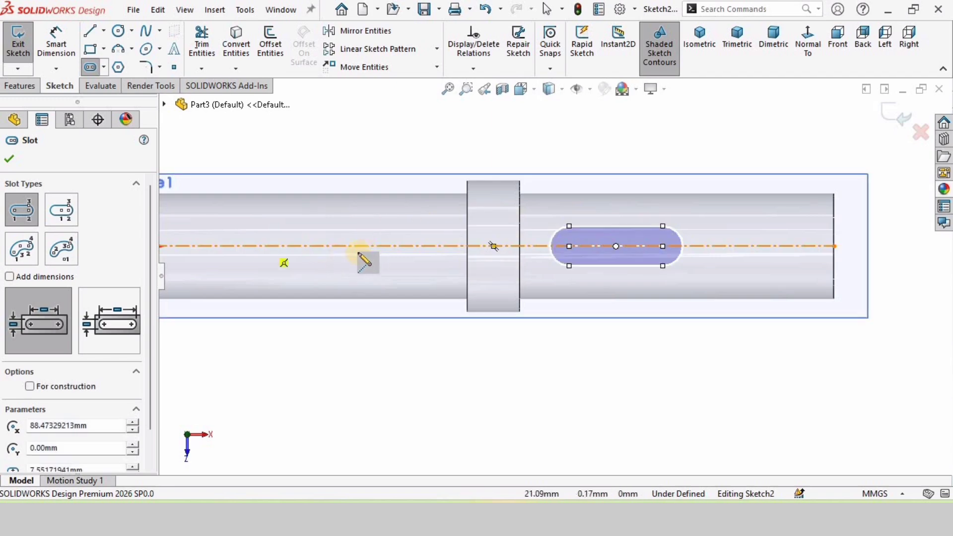
Step: Sketch a second straight slot on the centerline between the origin and the collar, about 30 mm long and 9 mm wide
{"action": "left_click", "coordinate": [375, 246]}
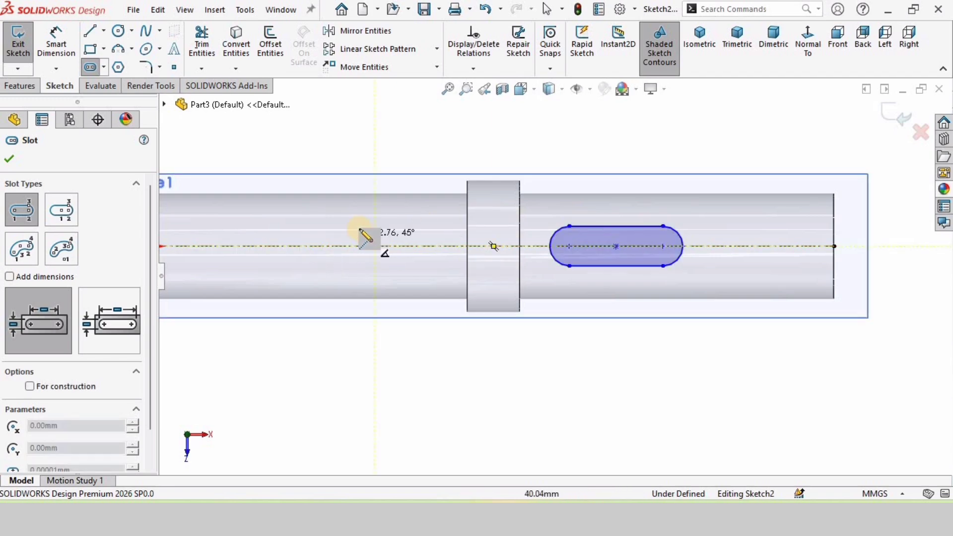
{"action": "left_click", "coordinate": [264, 234]}
{"action": "left_click", "coordinate": [263, 224]}
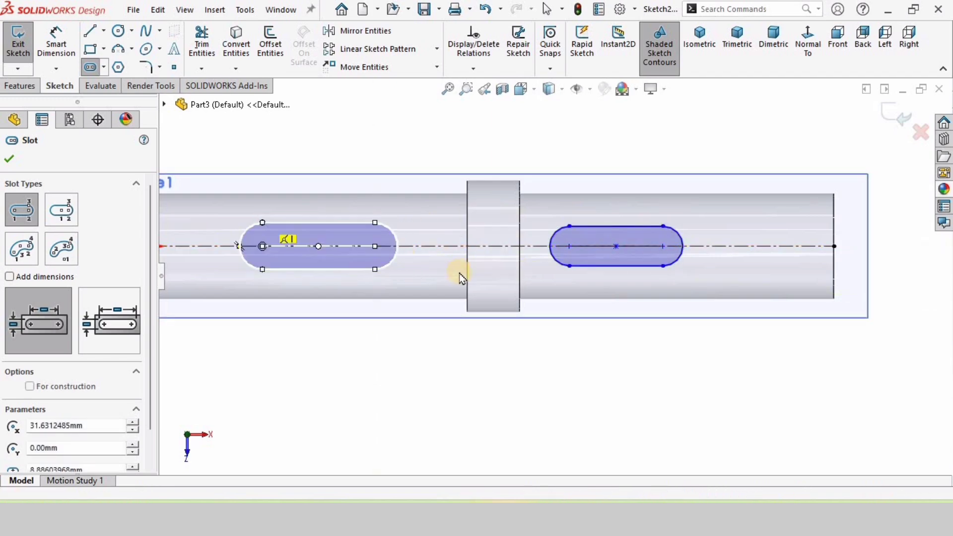
{"action": "key", "text": "Escape"}
Step: Dimension the overall length of the slot on the origin side of the collar to 25 mm
{"action": "left_click", "coordinate": [56, 42]}
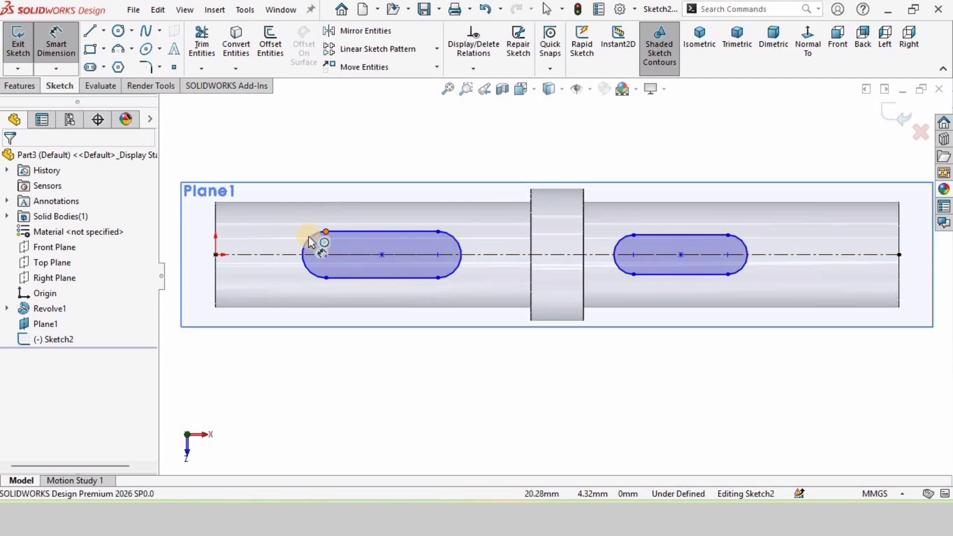
{"action": "left_click", "coordinate": [307, 249]}
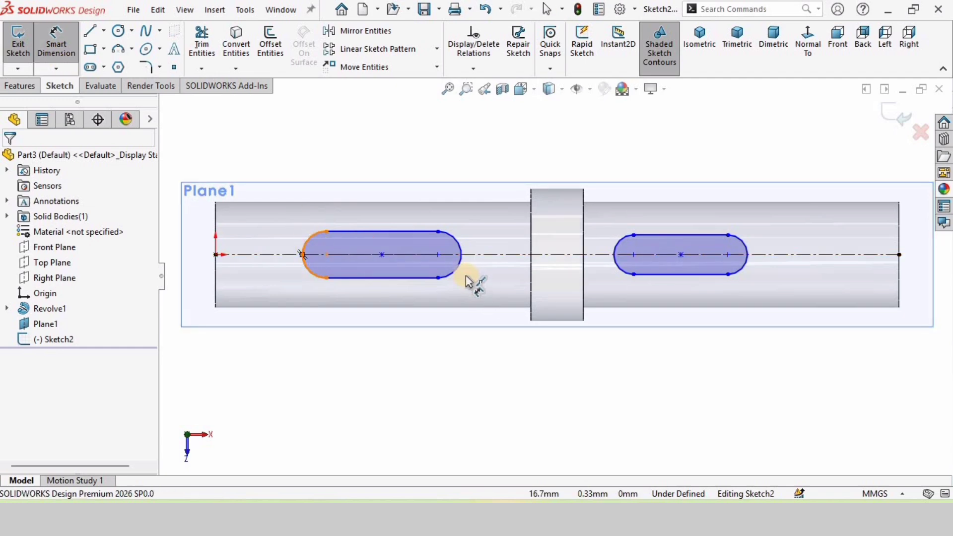
{"action": "left_click", "coordinate": [458, 238]}
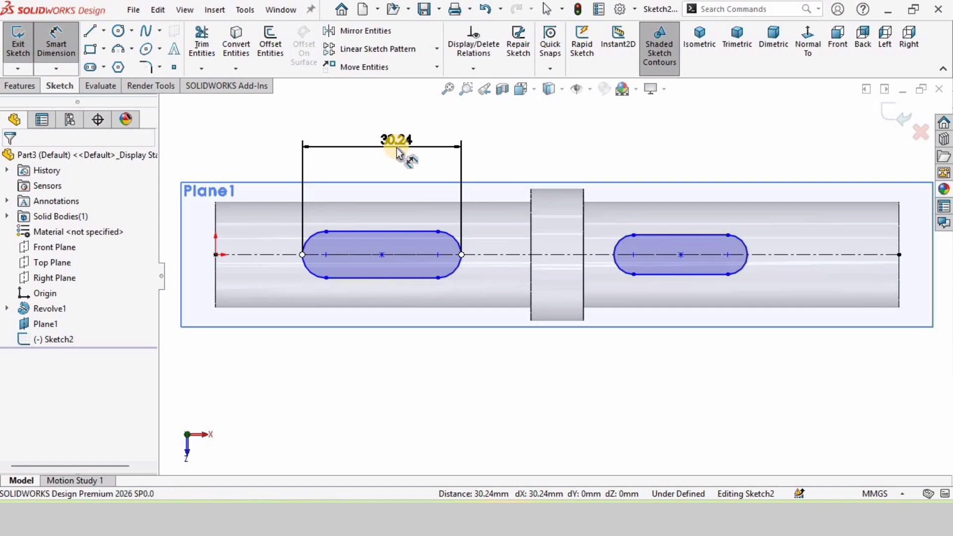
{"action": "left_click", "coordinate": [397, 152]}
{"action": "type", "text": "25"}
{"action": "key", "text": "Return"}
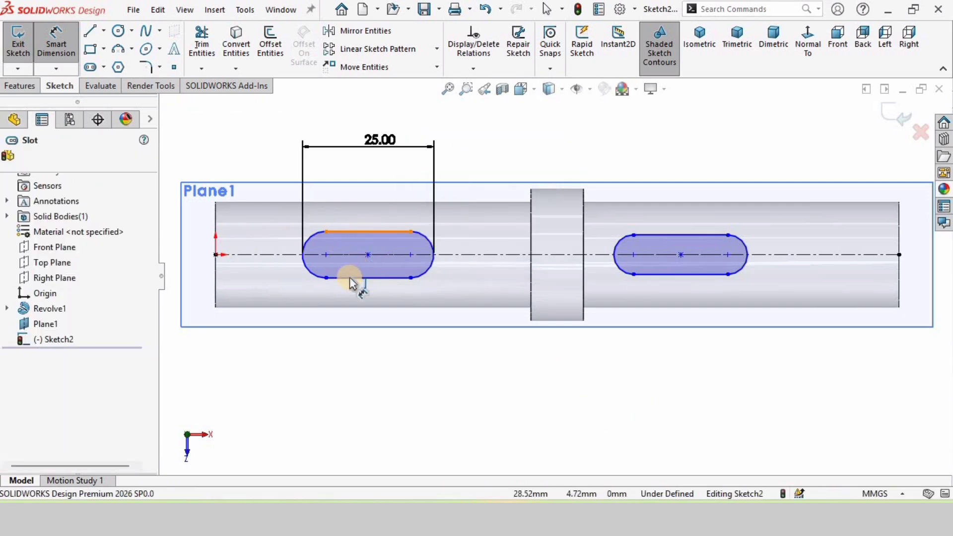
Step: Dimension the width of the slot on the origin side to 6 mm
{"action": "left_click_drag", "start_coordinate": [351, 277], "coordinate": [260, 261]}
{"action": "left_click", "coordinate": [261, 262]}
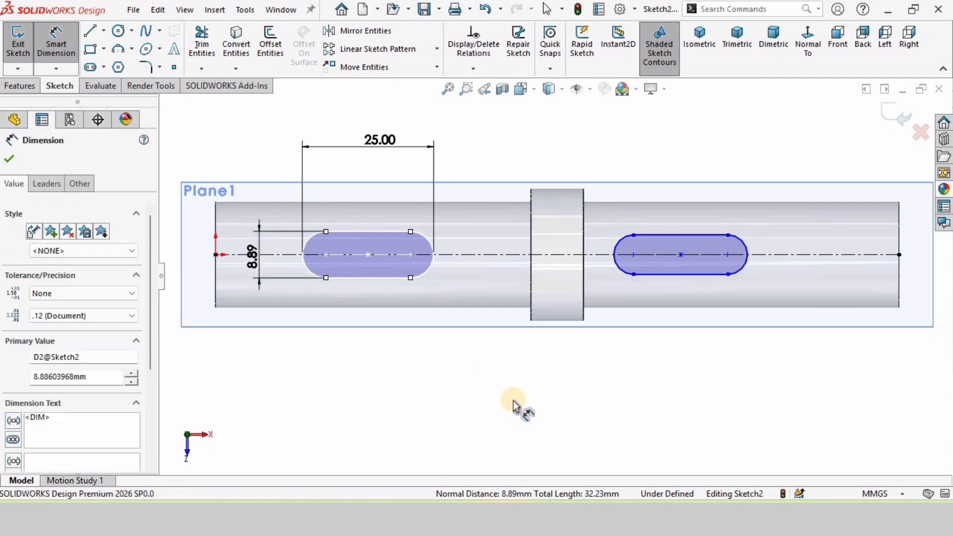
{"action": "key", "text": "Return"}
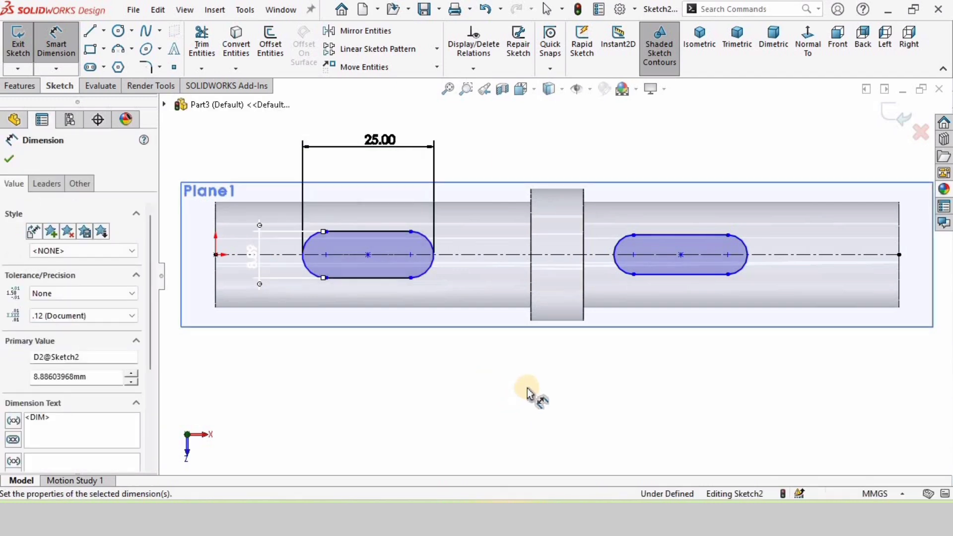
Step: Dimension the width of the slot beyond the collar to 6 mm
{"action": "left_click", "coordinate": [665, 275]}
{"action": "left_click", "coordinate": [701, 276]}
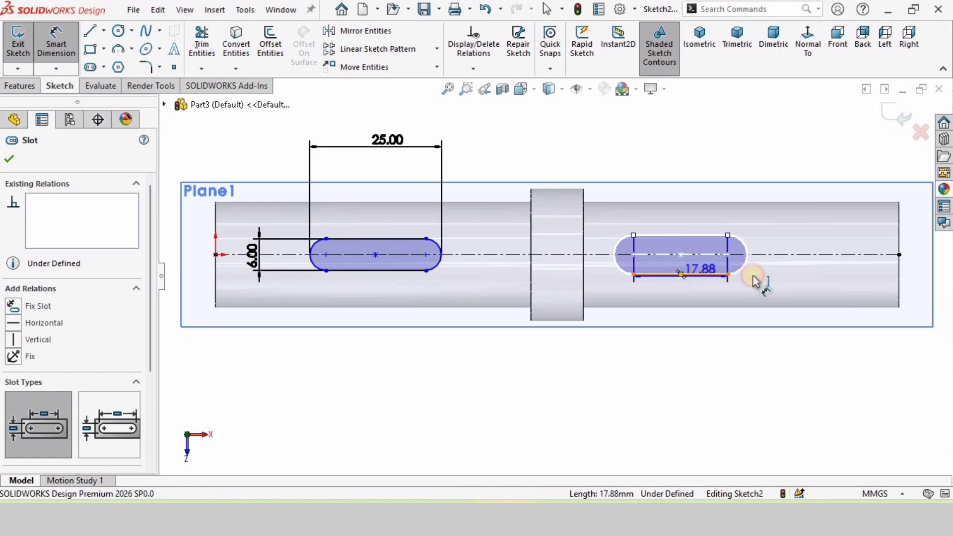
{"action": "left_click", "coordinate": [791, 265]}
{"action": "type", "text": "6"}
{"action": "key", "text": "Return"}
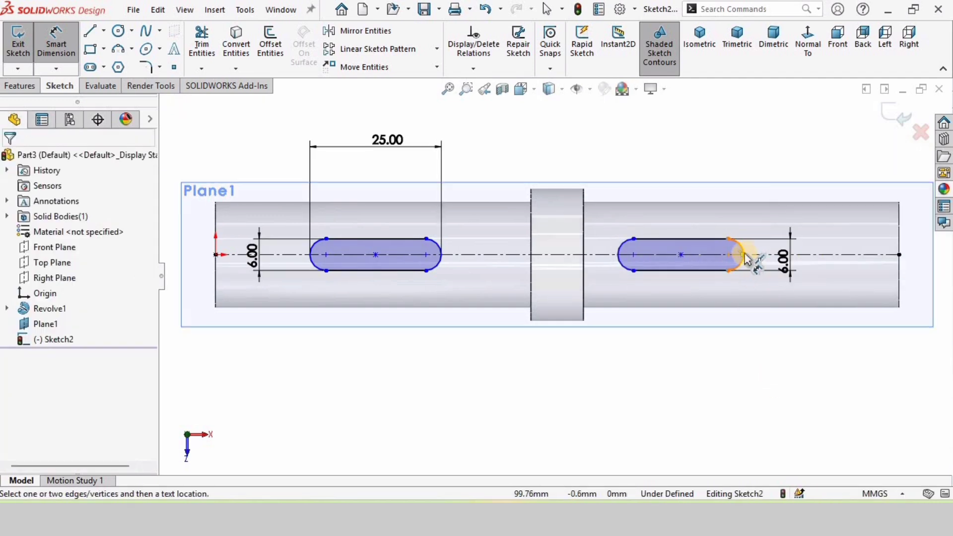
Step: Dimension the overall length of the slot beyond the collar to 25 mm and leave the dimension tool
{"action": "left_click", "coordinate": [620, 255]}
{"action": "left_click", "coordinate": [619, 255]}
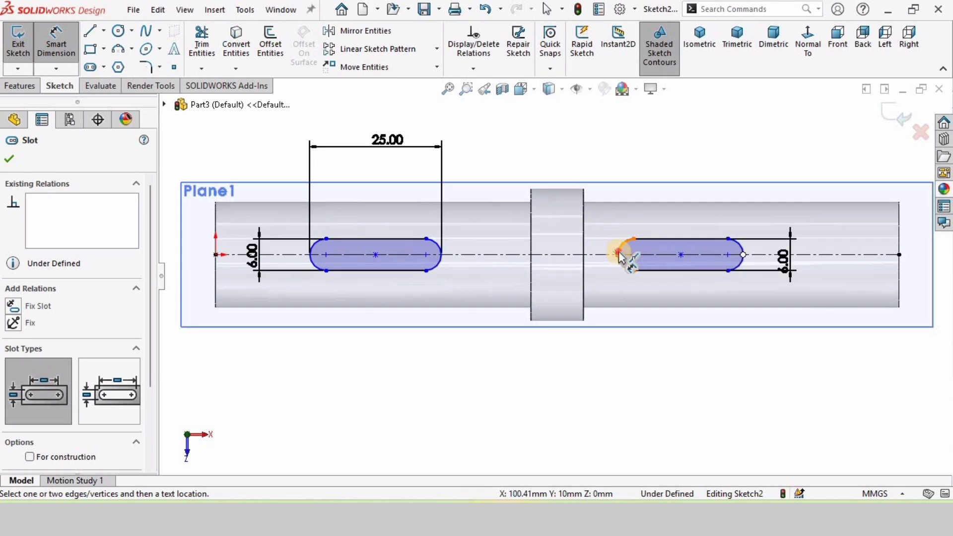
{"action": "left_click", "coordinate": [679, 160]}
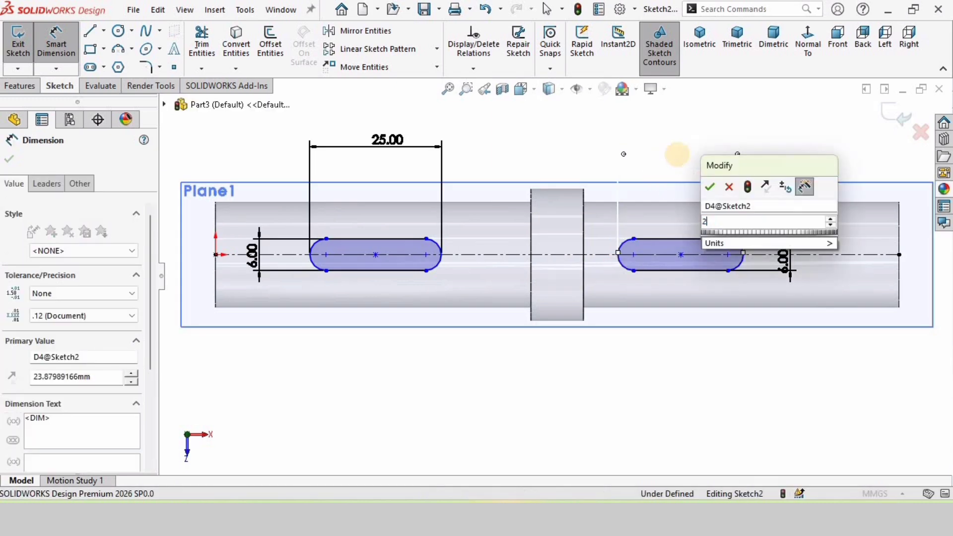
{"action": "type", "text": "25"}
{"action": "key", "text": "Return"}
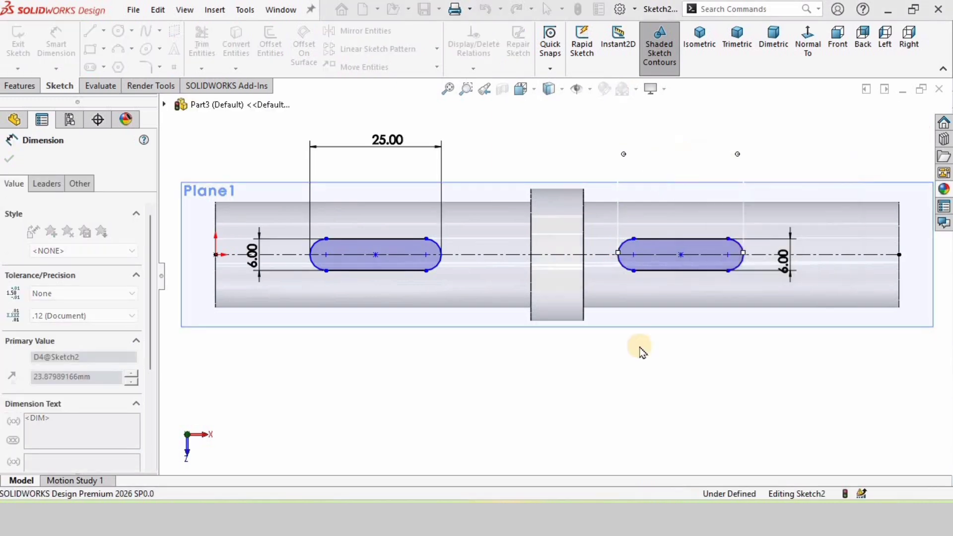
{"action": "left_click", "coordinate": [636, 392]}
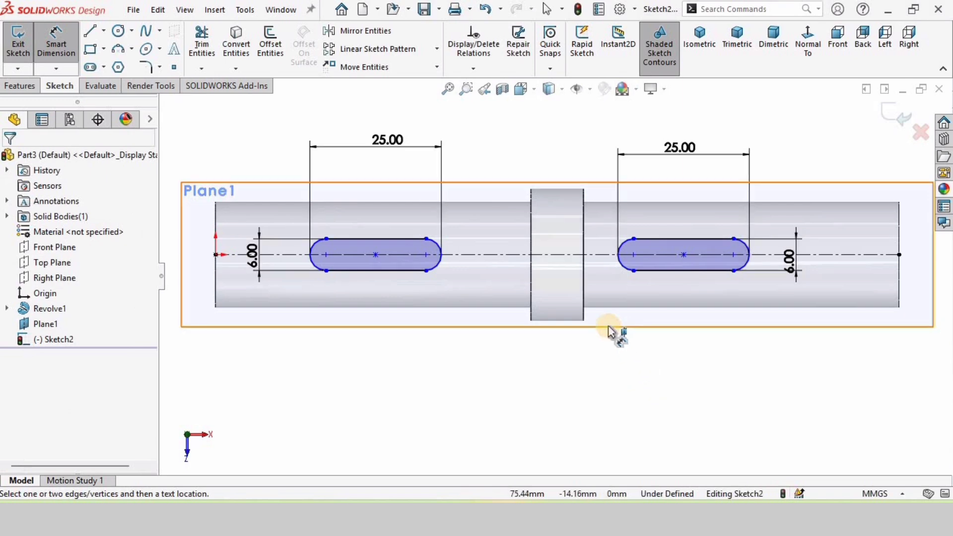
{"action": "key", "text": "Escape"}
Step: Make the collar-side end point of the slot beyond the collar coincident with the adjacent collar edge
{"action": "scroll", "coordinate": [629, 297], "scroll_direction": "down", "scroll_amount": 2}
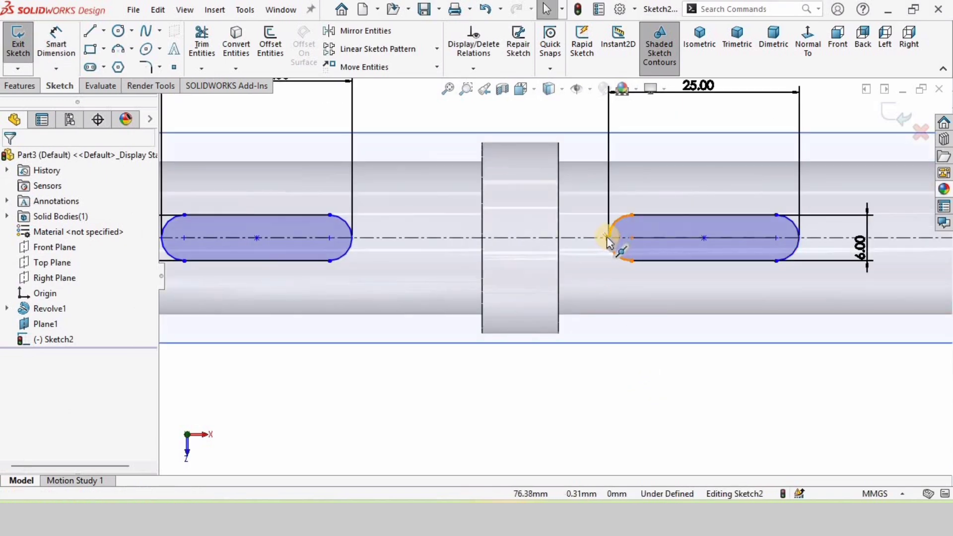
{"action": "left_click", "coordinate": [607, 240]}
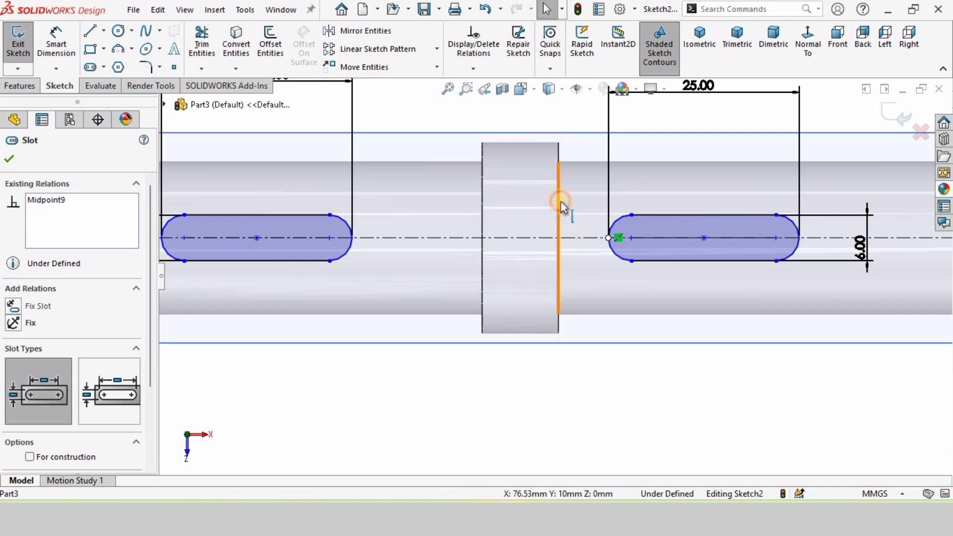
{"action": "left_click", "coordinate": [559, 204], "text": "ctrl"}
{"action": "left_click", "coordinate": [626, 141]}
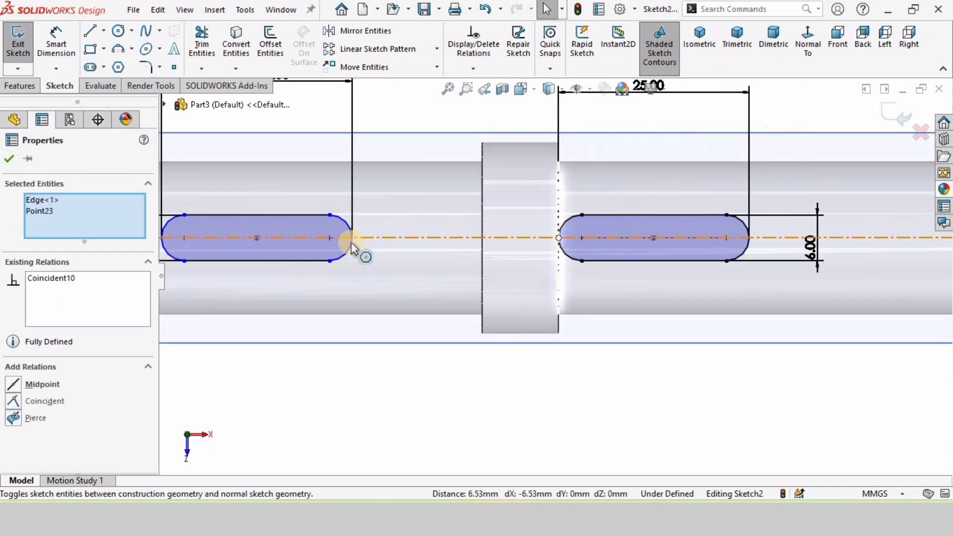
Step: Make the collar-side end point of the origin-side slot coincident with the collar's nearest edge
{"action": "left_click", "coordinate": [352, 249]}
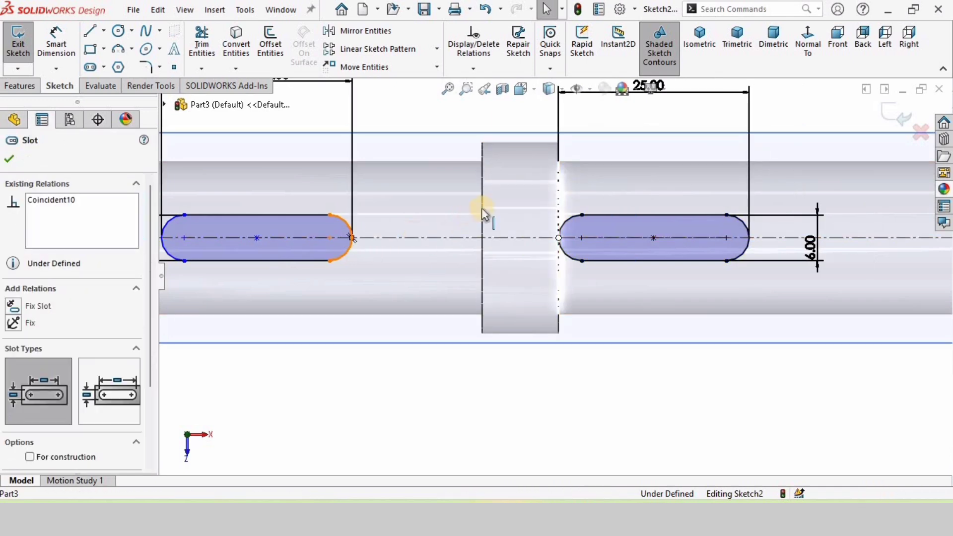
{"action": "left_click", "coordinate": [482, 207], "text": "ctrl"}
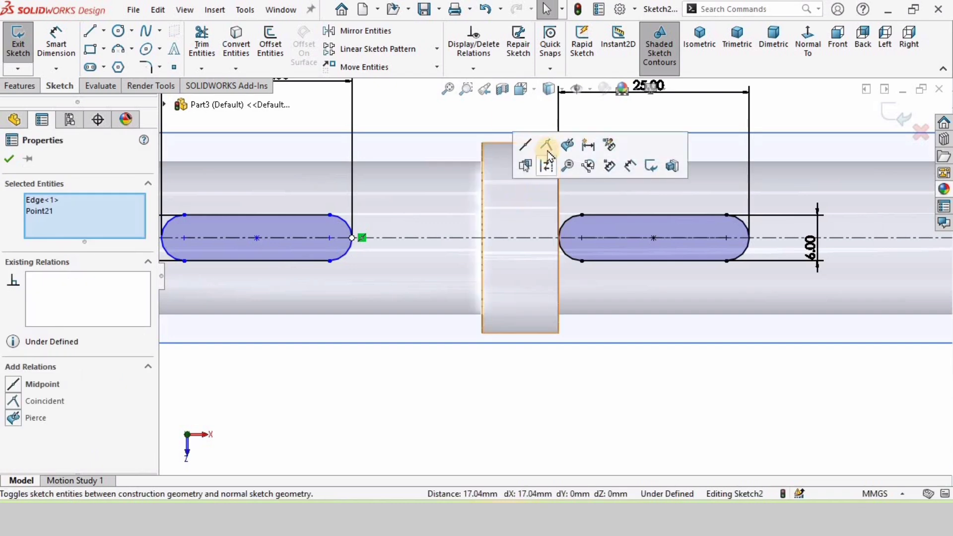
{"action": "left_click", "coordinate": [537, 378]}
{"action": "scroll", "coordinate": [537, 395], "scroll_direction": "up", "scroll_amount": 3}
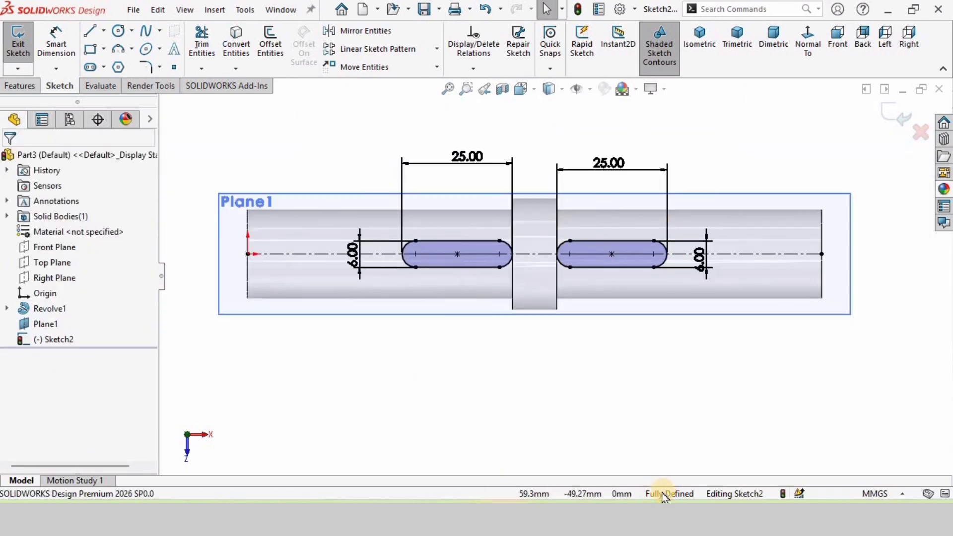
Step: Cut both slots 3 mm deep into the shaft as keyways with a blind Extruded Cut
{"action": "left_click", "coordinate": [46, 74]}
{"action": "left_click", "coordinate": [218, 54]}
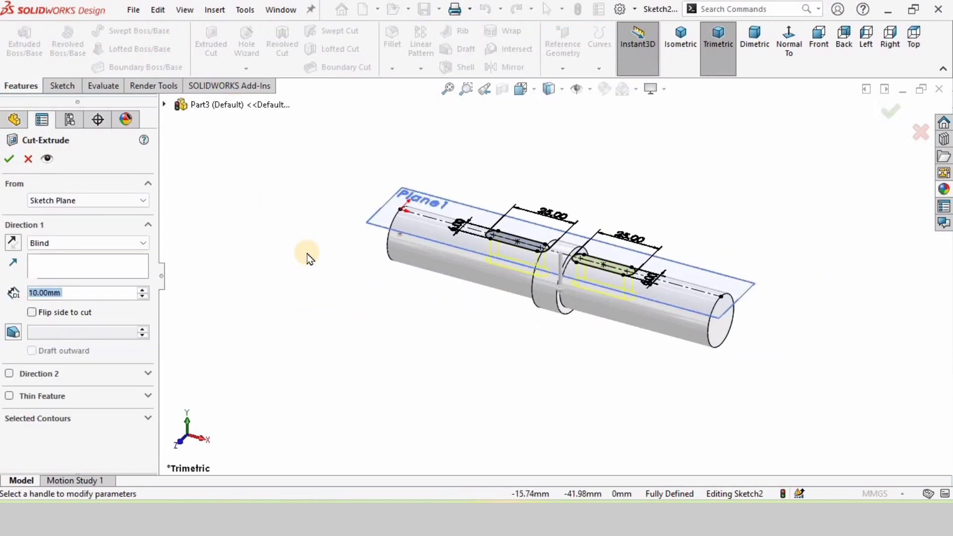
{"action": "type", "text": "3"}
{"action": "key", "text": "Return"}
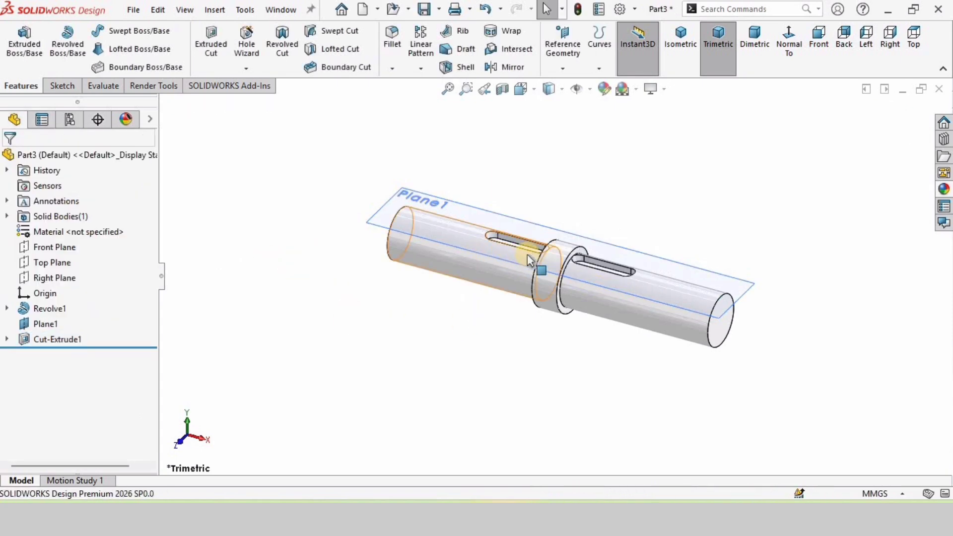
Step: Hide the offset reference plane above the shaft
{"action": "scroll", "coordinate": [528, 255], "scroll_direction": "down", "scroll_amount": 2}
{"action": "left_click", "coordinate": [39, 324]}
{"action": "left_click", "coordinate": [74, 316]}
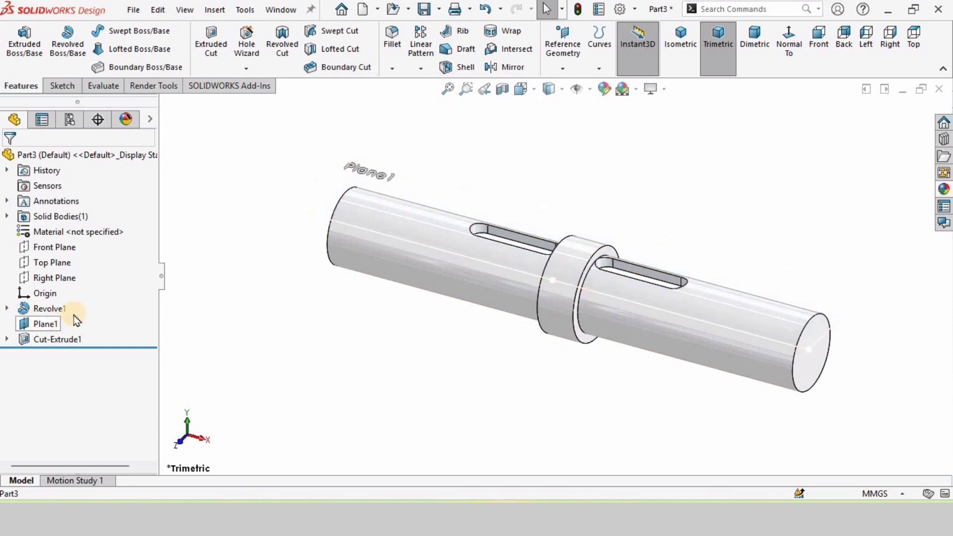
Step: Apply the brushed nickel coarse appearance to the whole shaft
{"action": "right_click", "coordinate": [75, 320]}
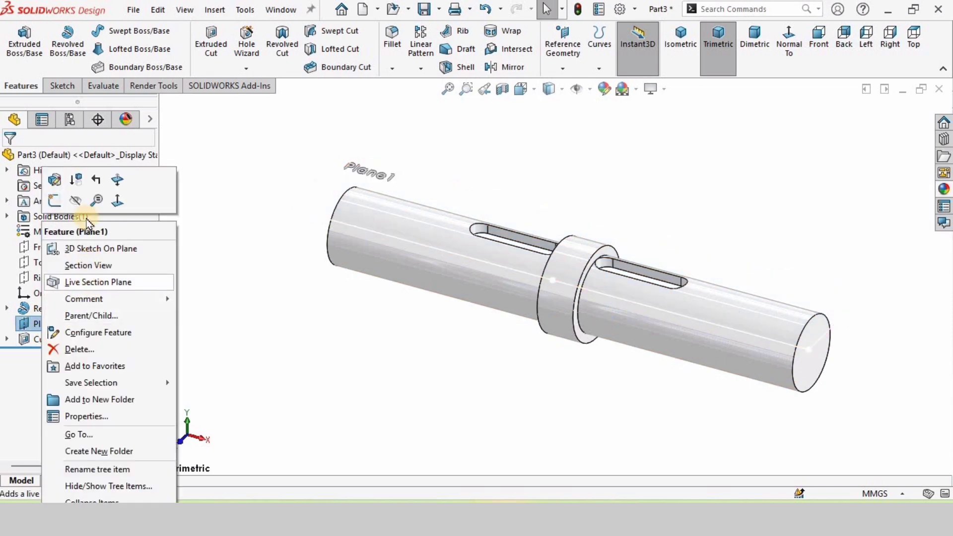
{"action": "left_click", "coordinate": [276, 342]}
{"action": "left_click", "coordinate": [945, 189]}
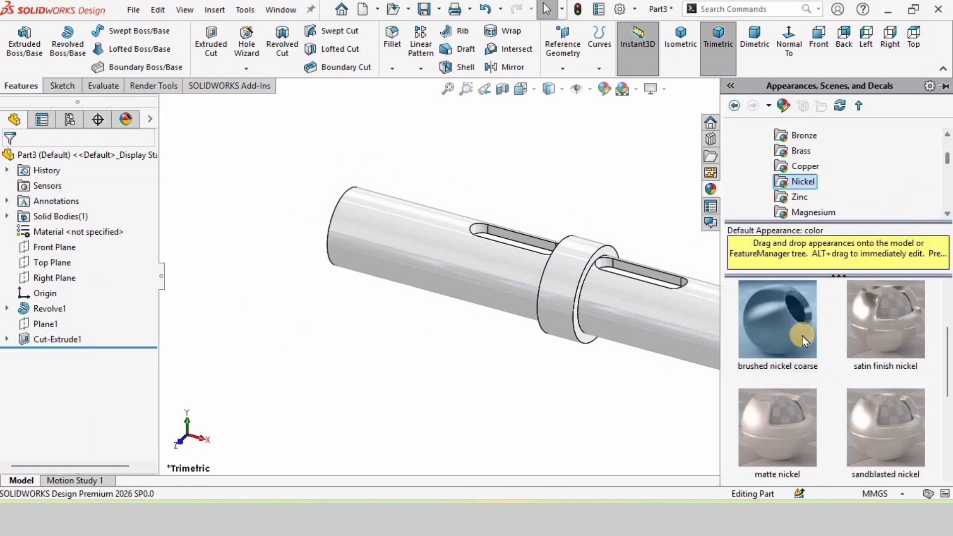
{"action": "left_click_drag", "start_coordinate": [763, 346], "coordinate": [547, 400]}
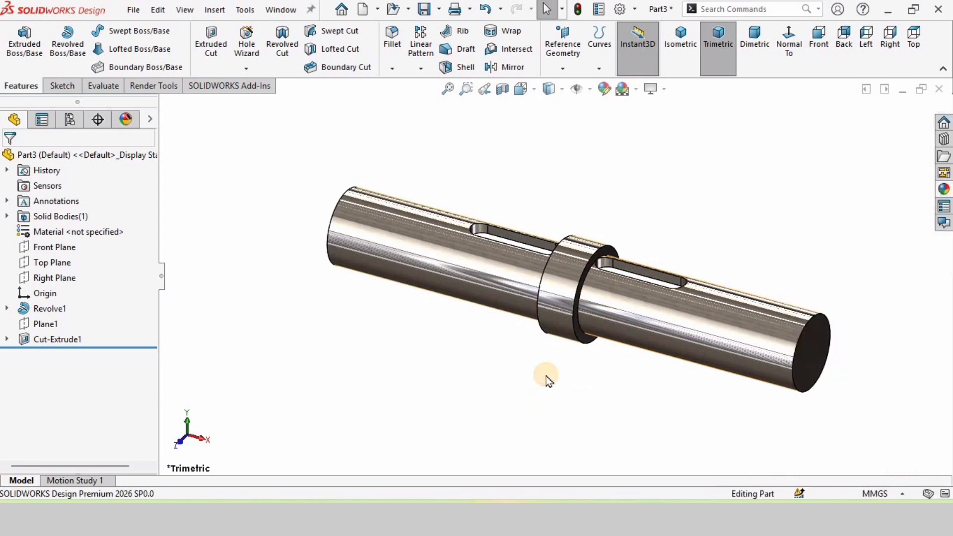
{"action": "middle_click_drag", "start_coordinate": [535, 347], "coordinate": [549, 388]}
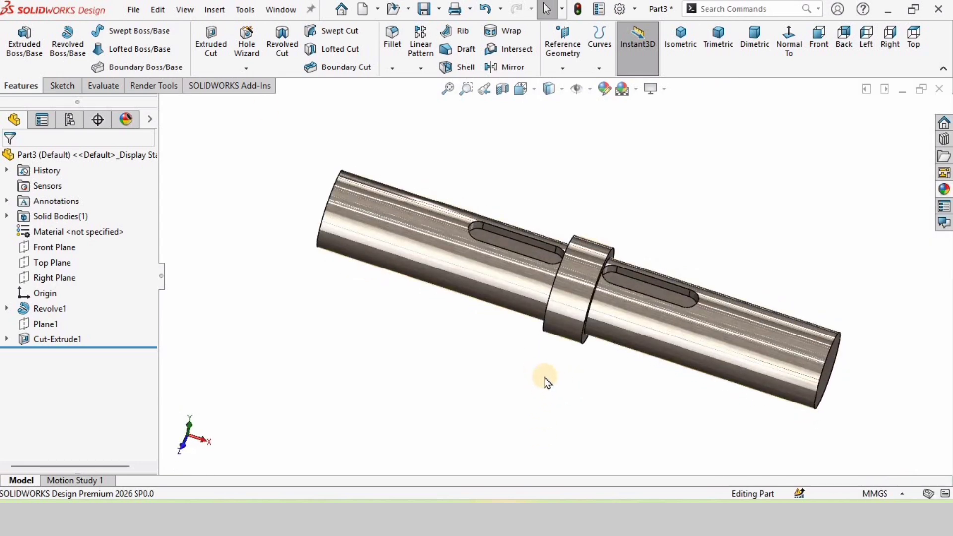
Step: Save the part as "First stage shaft" in the gearbox project folder and close it
{"action": "left_click", "coordinate": [171, 181]}
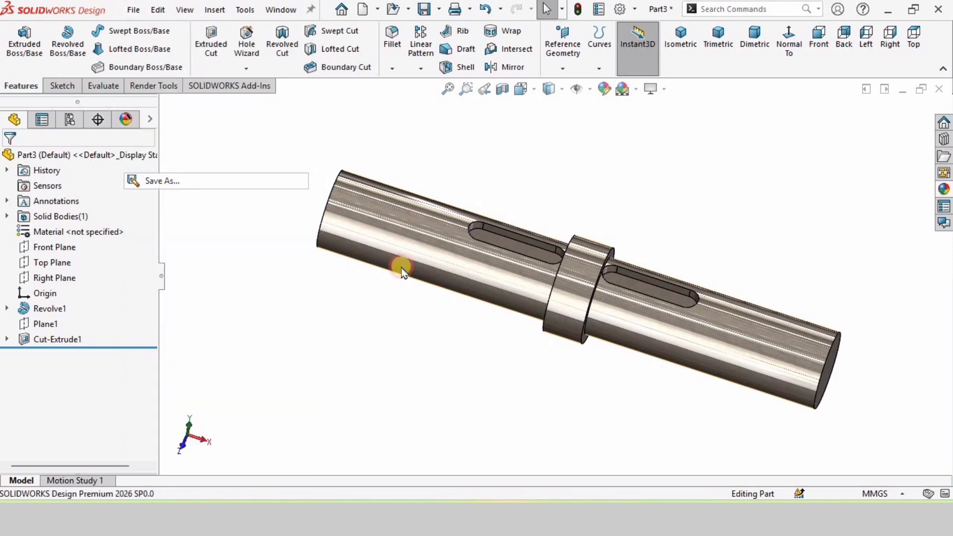
{"action": "type", "text": "First stage shaft"}
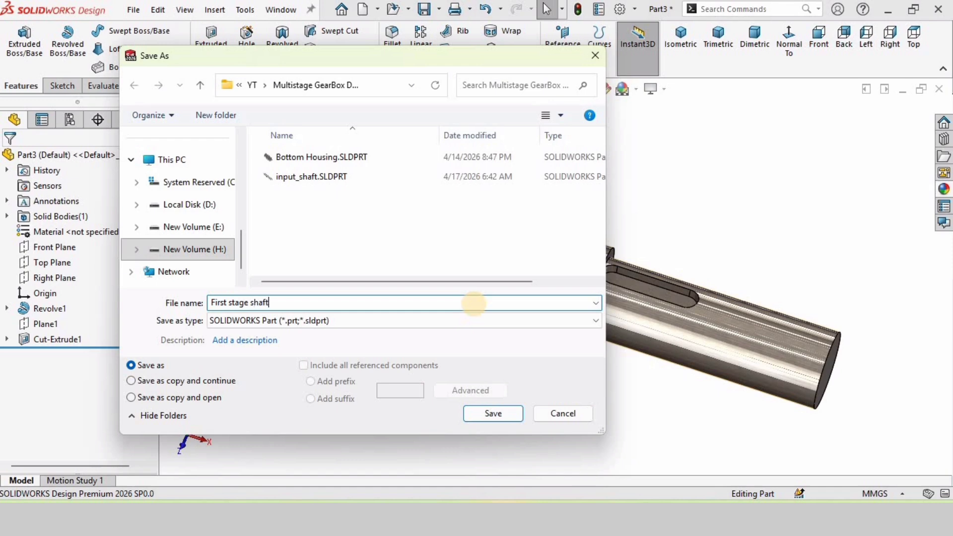
{"action": "key", "text": "Return"}
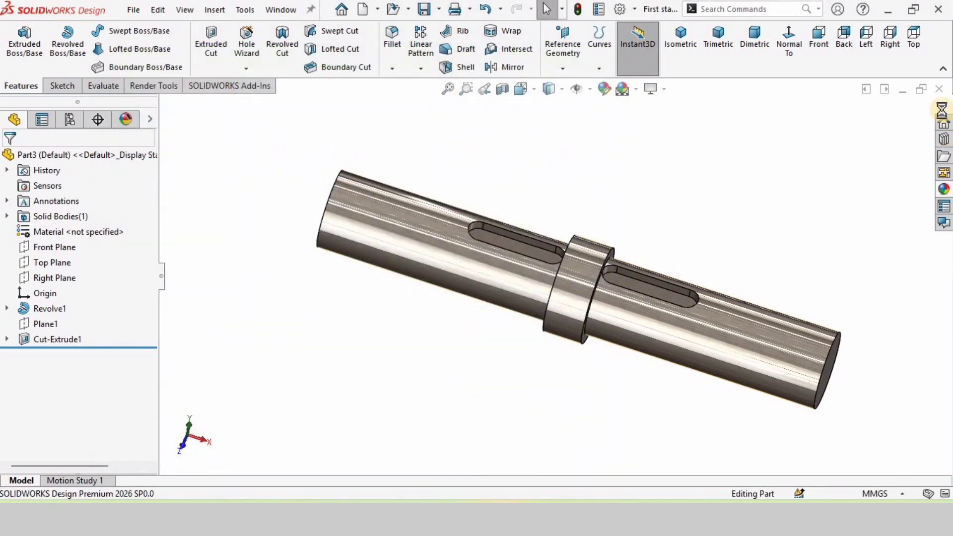
{"action": "left_click", "coordinate": [938, 89]}
Step: Create a new part document with MMGS as its unit system
{"action": "key", "text": "ctrl+n"}
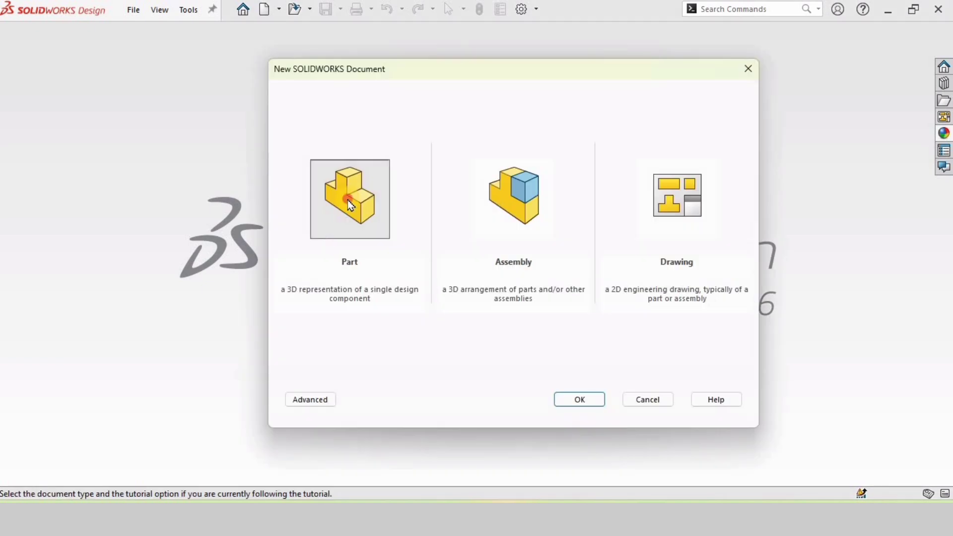
{"action": "left_click", "coordinate": [570, 400]}
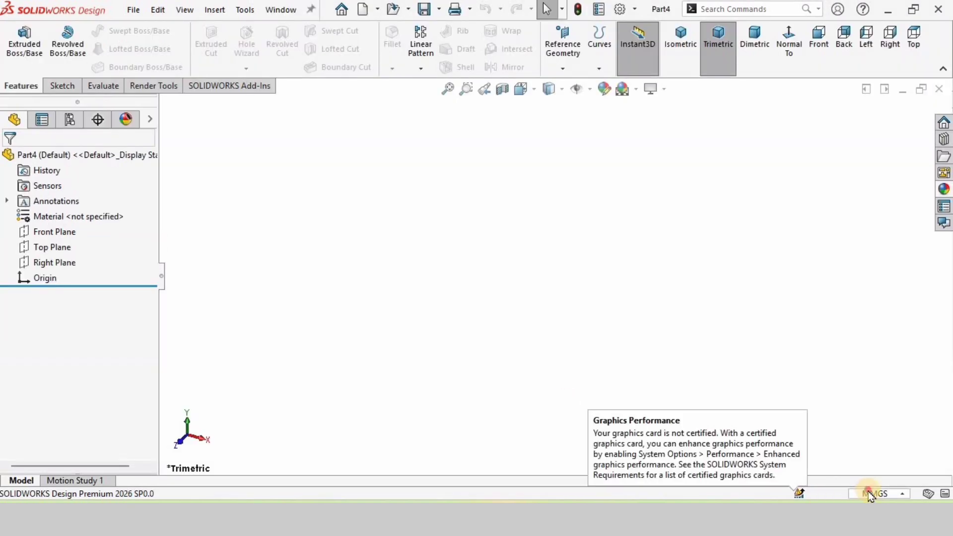
{"action": "left_click", "coordinate": [874, 493]}
{"action": "left_click", "coordinate": [861, 432]}
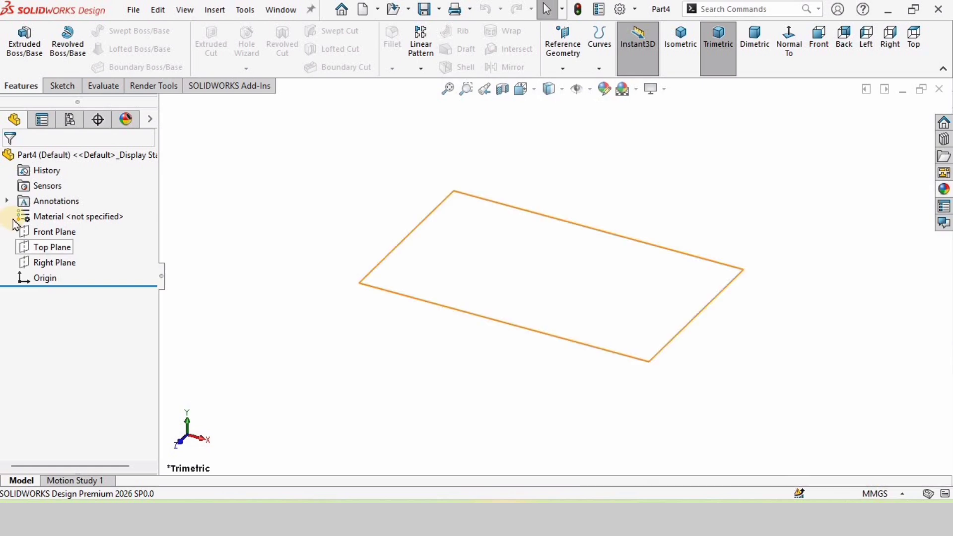
Step: Sketch a horizontal centerline about 161 mm long from the origin on the Front Plane
{"action": "left_click", "coordinate": [62, 231]}
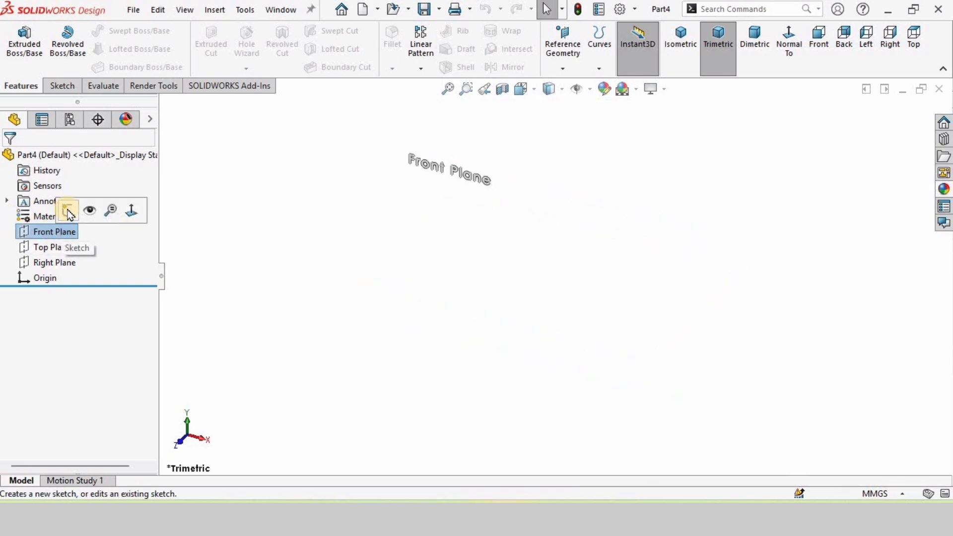
{"action": "left_click", "coordinate": [69, 212]}
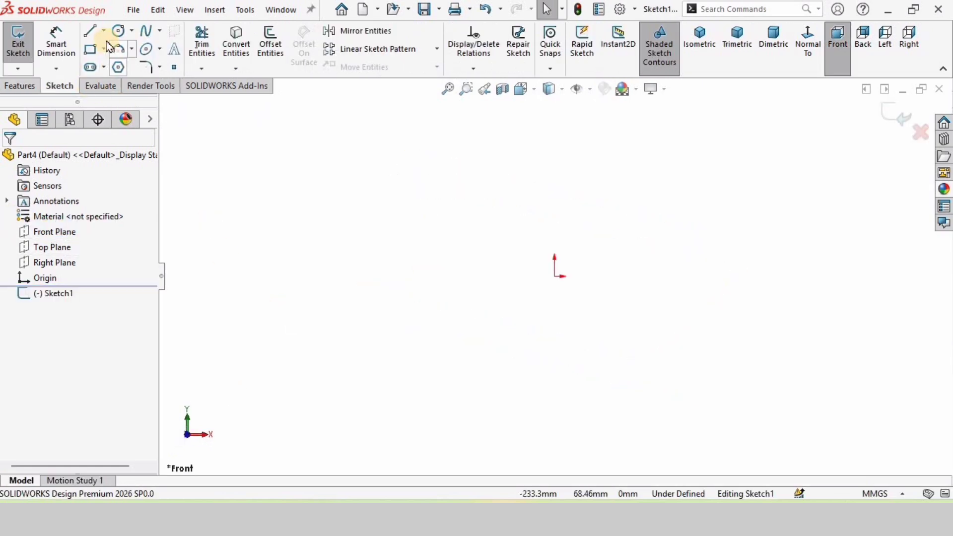
{"action": "left_click", "coordinate": [105, 32]}
{"action": "left_click", "coordinate": [121, 64]}
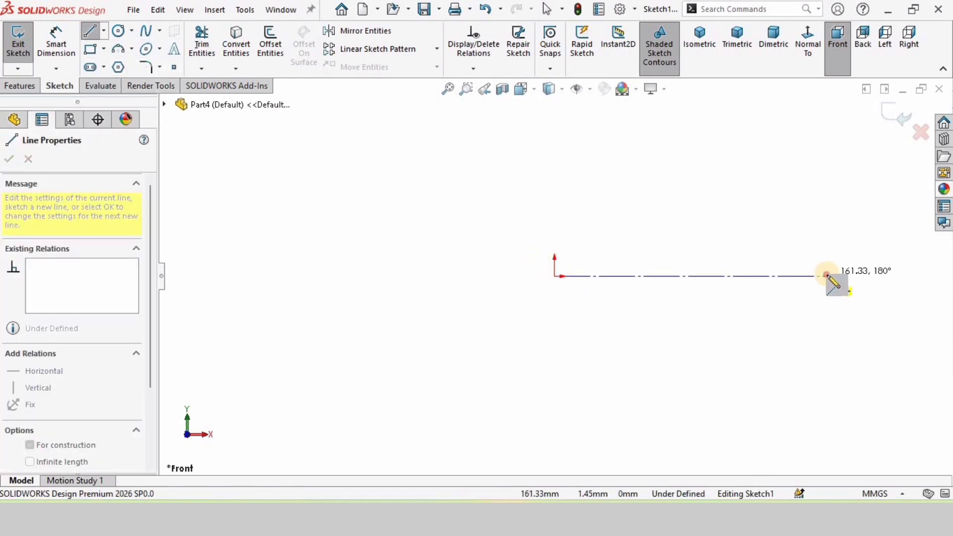
{"action": "left_click", "coordinate": [827, 275]}
{"action": "key", "text": "Escape"}
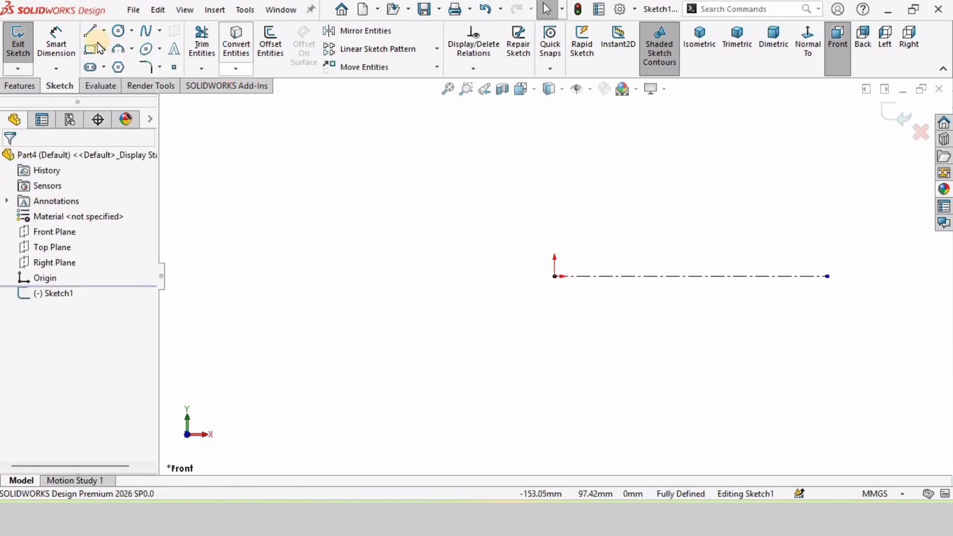
Step: Sketch an open stepped shaft profile above the centerline, about 33 mm high at both ends, with a raised collar section about 39 mm wide
{"action": "left_click", "coordinate": [94, 38]}
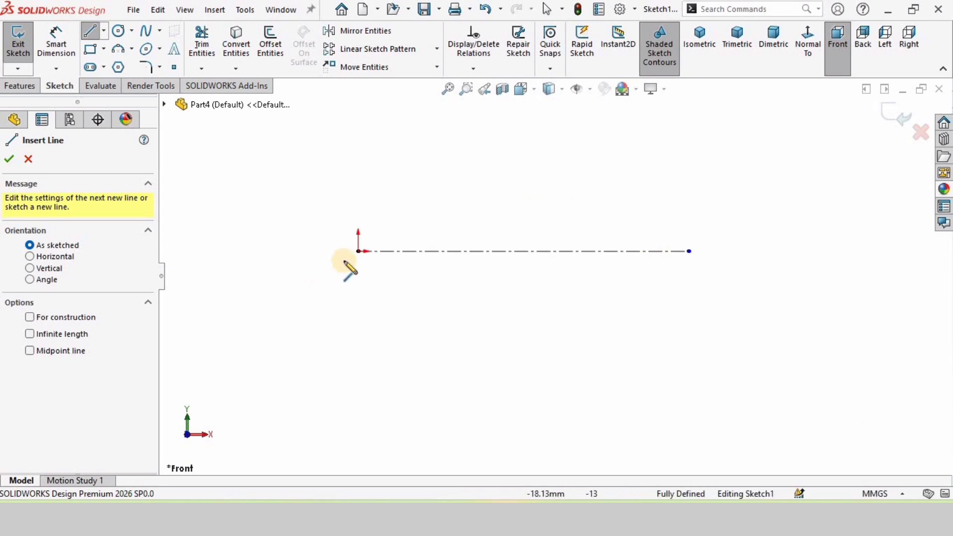
{"action": "left_click", "coordinate": [358, 251]}
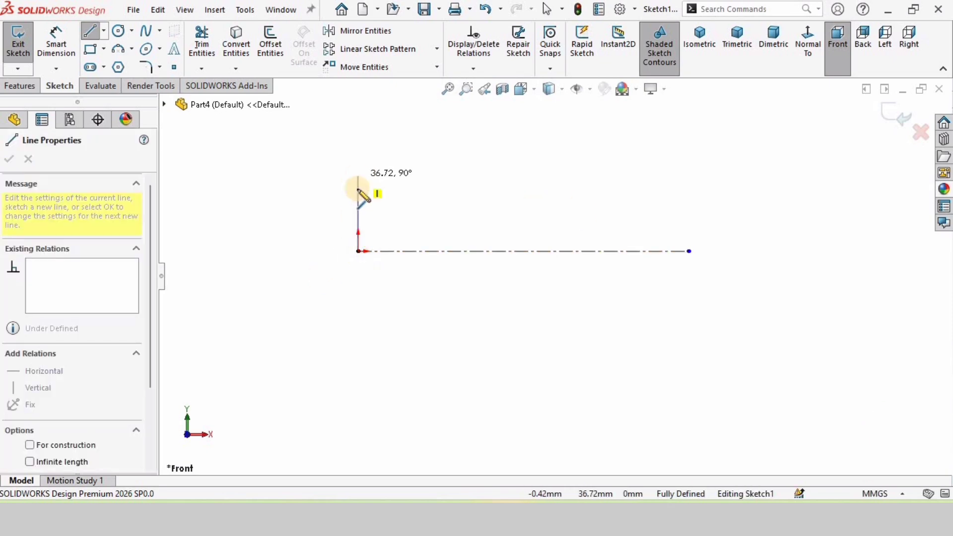
{"action": "left_click", "coordinate": [359, 196]}
{"action": "left_click", "coordinate": [435, 195]}
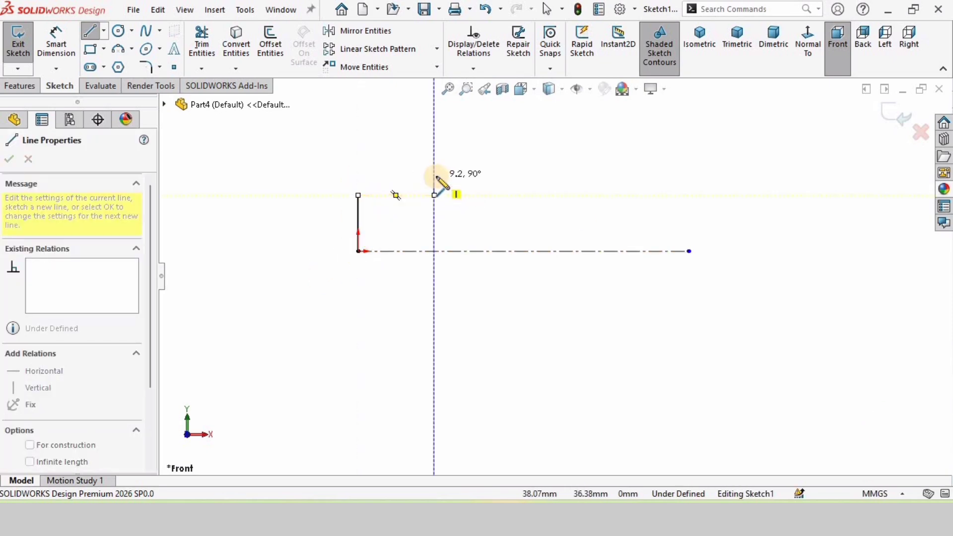
{"action": "left_click", "coordinate": [435, 176]}
{"action": "left_click", "coordinate": [501, 176]}
{"action": "left_click", "coordinate": [501, 195]}
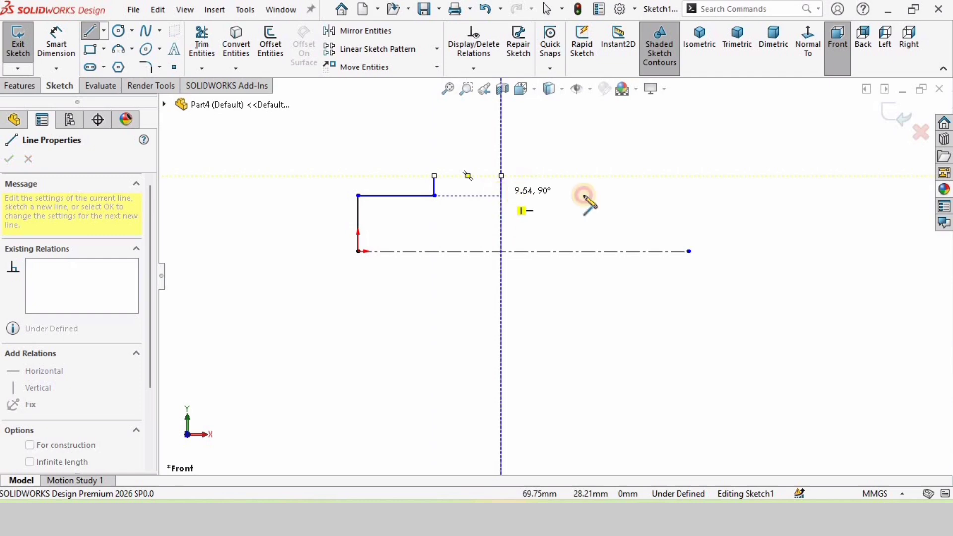
{"action": "left_click", "coordinate": [688, 195]}
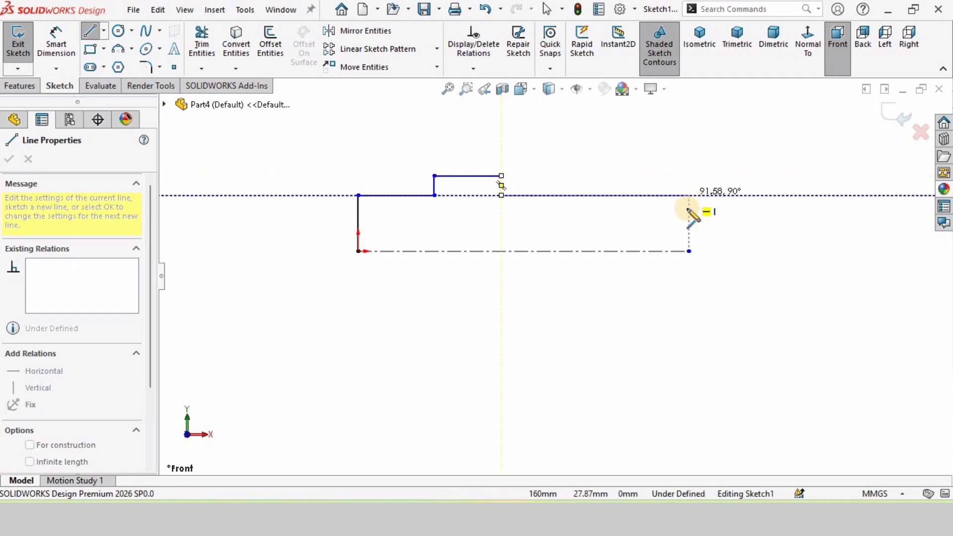
{"action": "left_click", "coordinate": [689, 251]}
{"action": "key", "text": "Escape"}
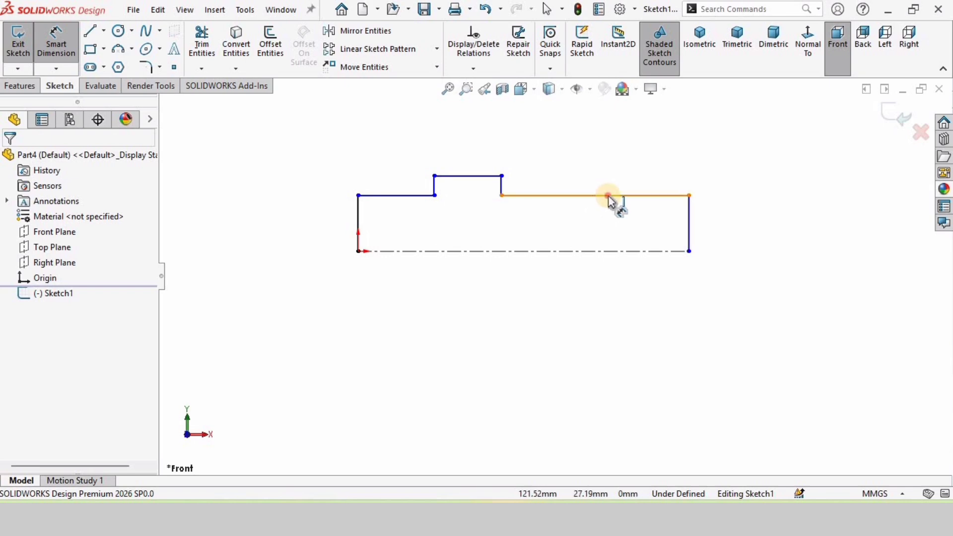
Step: Dimension the long horizontal segment beyond the collar to 110 mm
{"action": "left_click", "coordinate": [614, 141]}
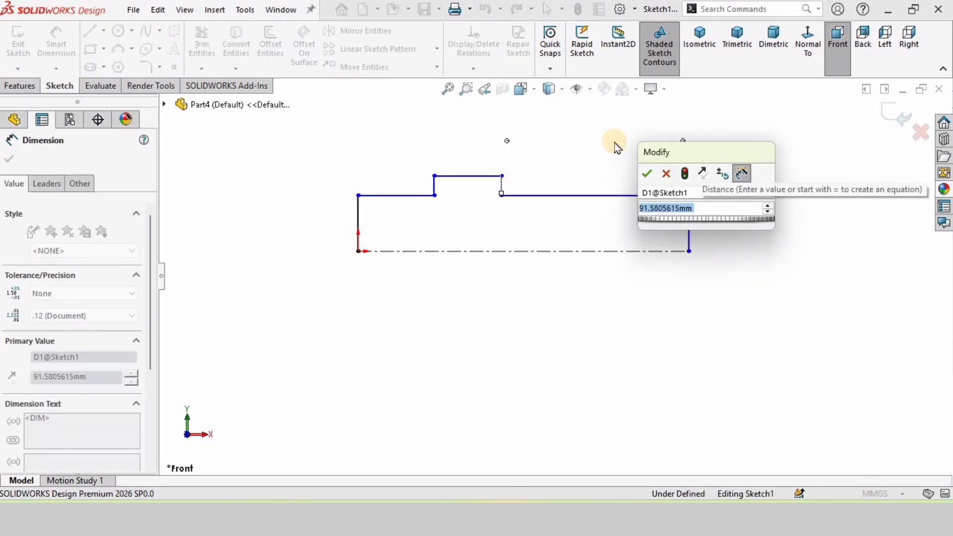
{"action": "type", "text": "110"}
{"action": "key", "text": "Return"}
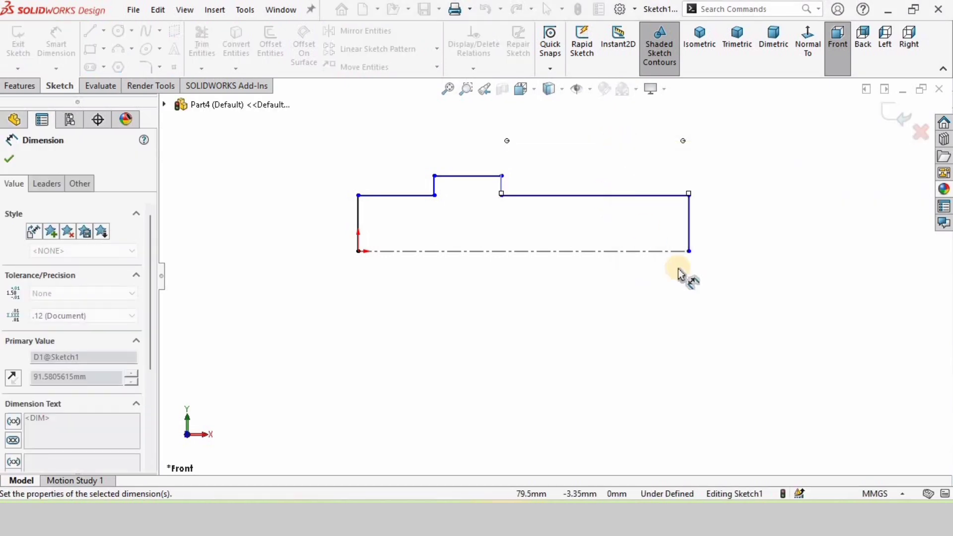
{"action": "left_click", "coordinate": [807, 264]}
{"action": "scroll", "coordinate": [501, 194], "scroll_direction": "up", "scroll_amount": 2}
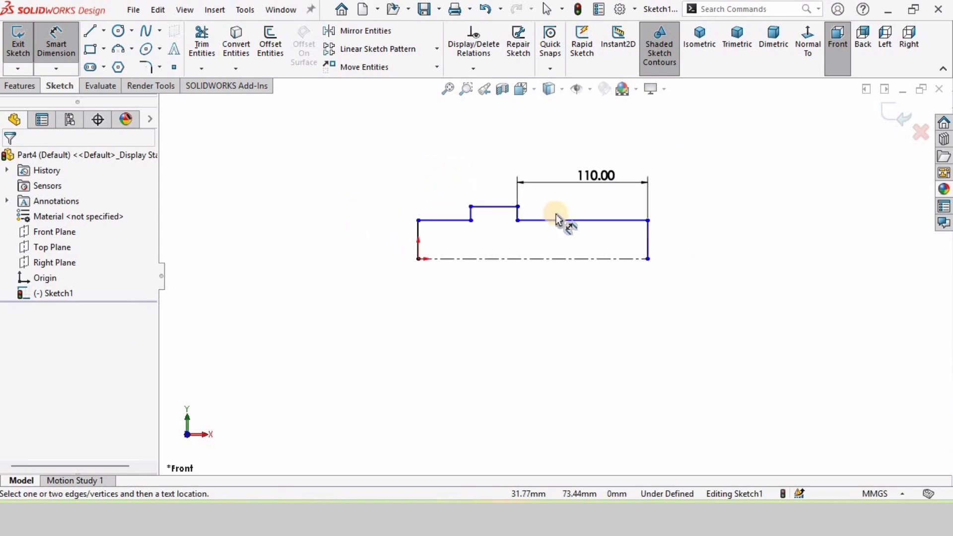
{"action": "scroll", "coordinate": [501, 217], "scroll_direction": "down", "scroll_amount": 2}
Step: Dimension the collar's width to 10 mm and the horizontal segment on the origin side to 50 mm
{"action": "left_click", "coordinate": [543, 231]}
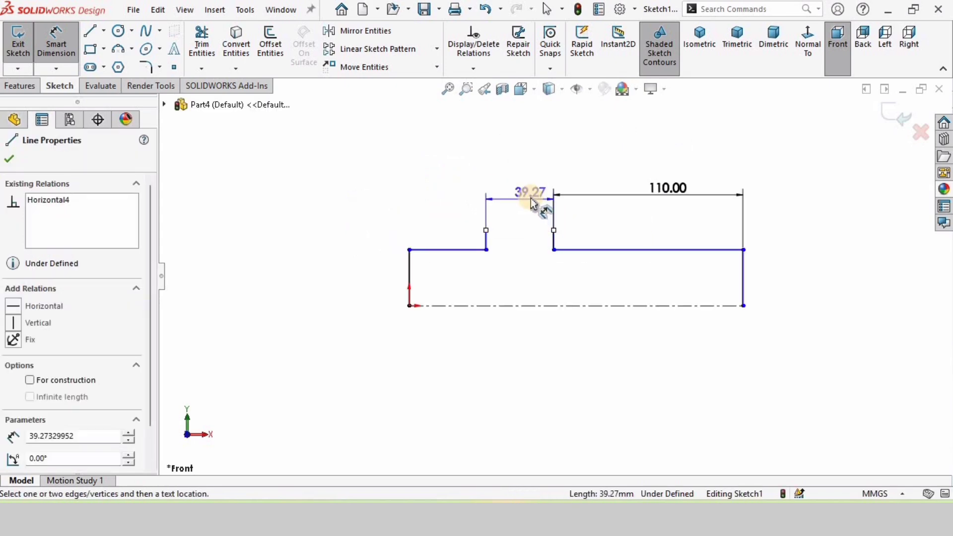
{"action": "left_click", "coordinate": [531, 201]}
{"action": "type", "text": "10"}
{"action": "key", "text": "Return"}
{"action": "left_click", "coordinate": [470, 250]}
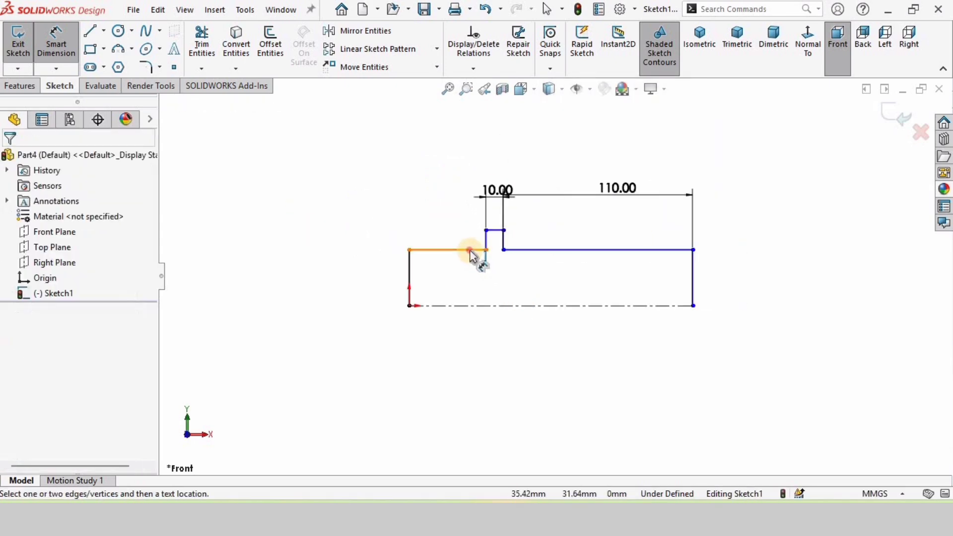
{"action": "left_click", "coordinate": [451, 188]}
{"action": "key", "text": "Return"}
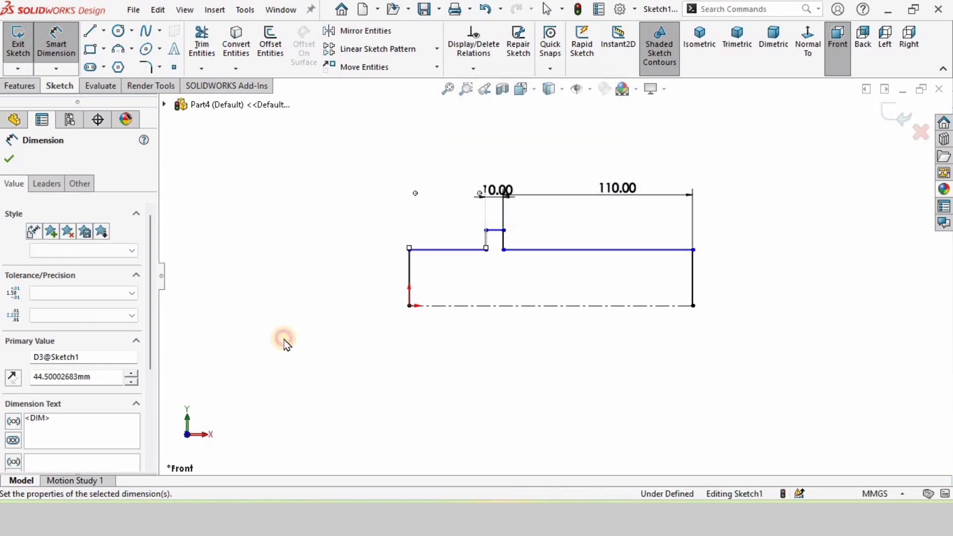
Step: Dimension the vertical edges at both ends of the shaft profile to 10 mm each
{"action": "left_click", "coordinate": [409, 272]}
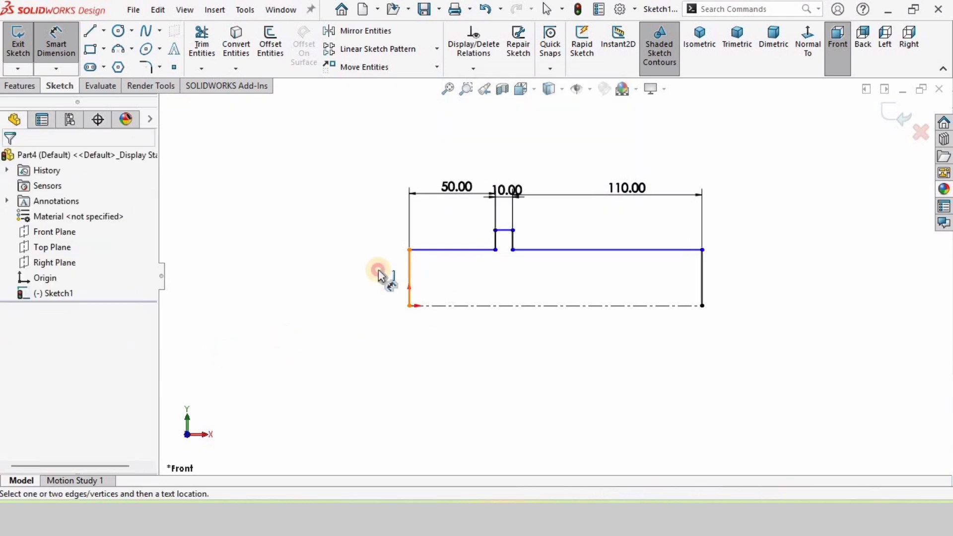
{"action": "left_click", "coordinate": [353, 280]}
{"action": "type", "text": "10"}
{"action": "key", "text": "Return"}
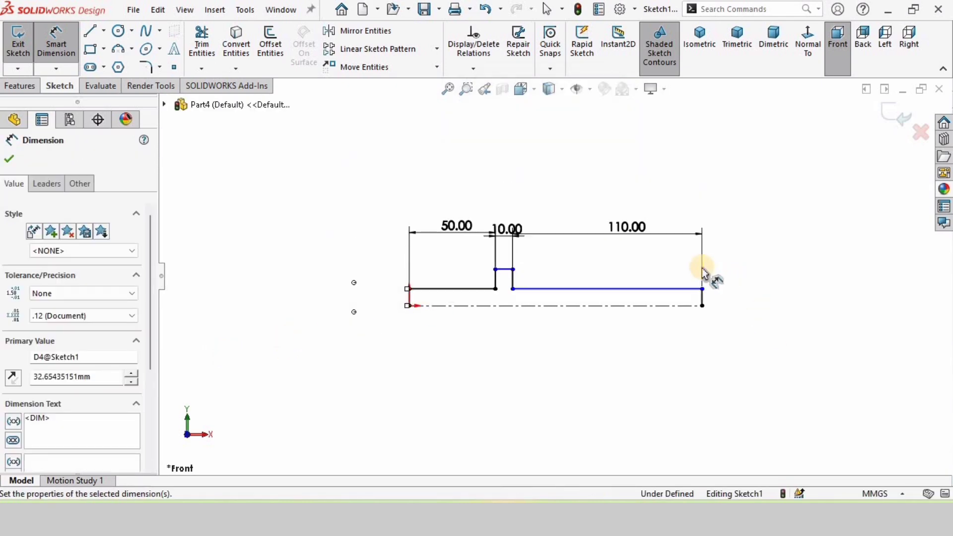
{"action": "left_click", "coordinate": [702, 298]}
{"action": "scroll", "coordinate": [704, 302], "scroll_direction": "down", "scroll_amount": 3}
{"action": "left_click", "coordinate": [679, 289]}
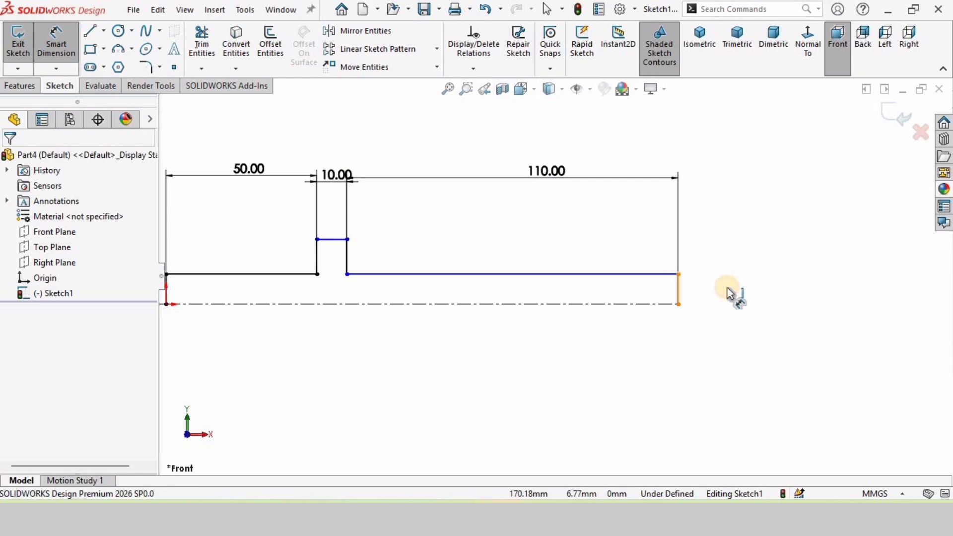
{"action": "left_click", "coordinate": [728, 294]}
{"action": "key", "text": "Return"}
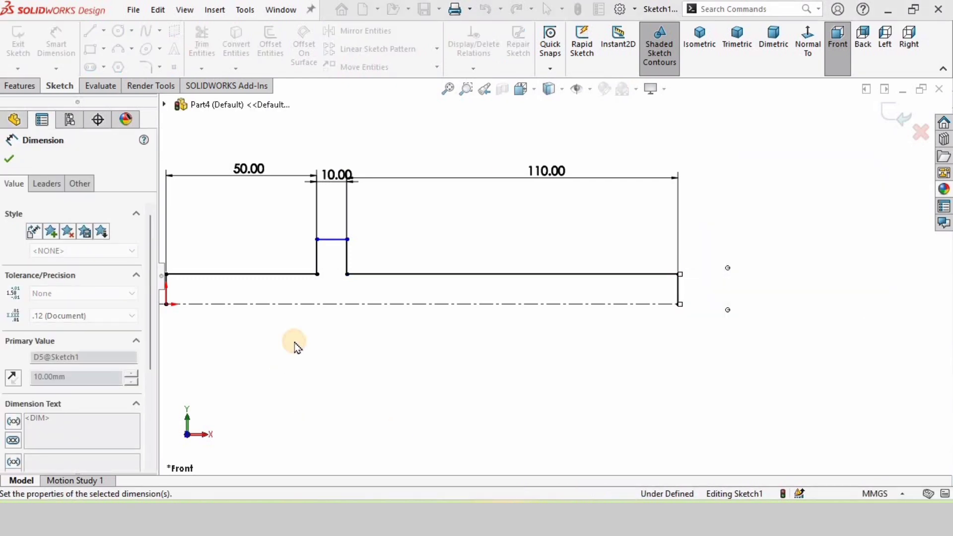
Step: Dimension the height from the centerline to the collar's upper edge as 12.5 mm
{"action": "scroll", "coordinate": [358, 259], "scroll_direction": "down", "scroll_amount": 3}
{"action": "left_click", "coordinate": [383, 164]}
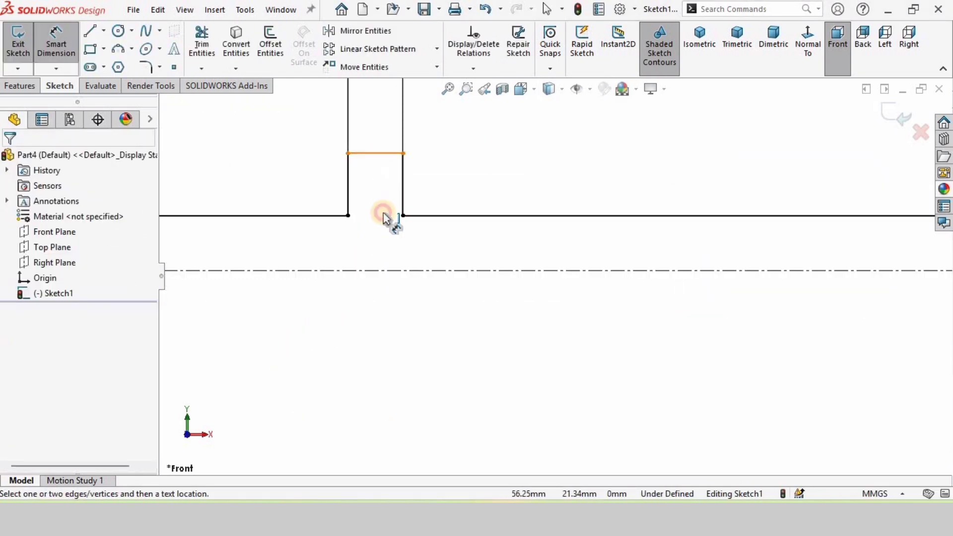
{"action": "left_click", "coordinate": [377, 271]}
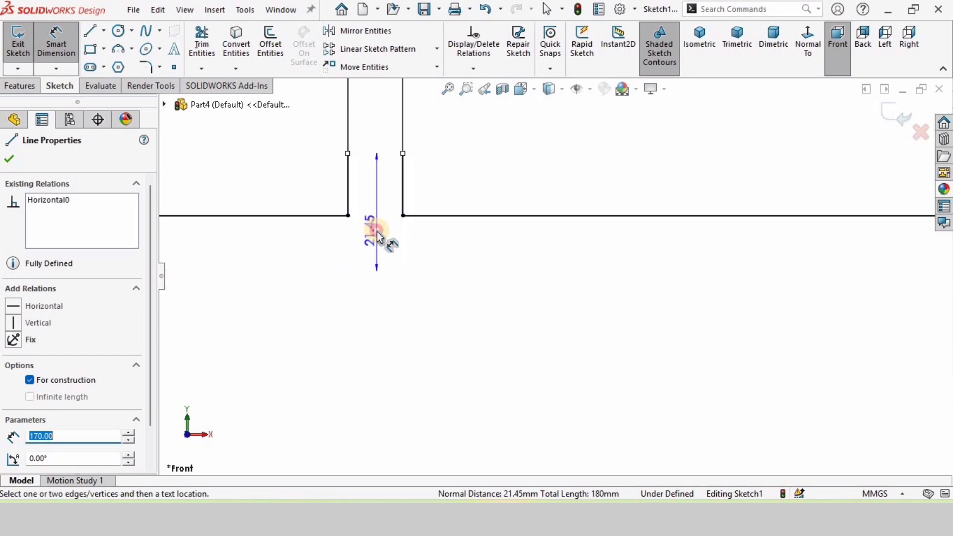
{"action": "left_click", "coordinate": [376, 232]}
{"action": "key", "text": "Return"}
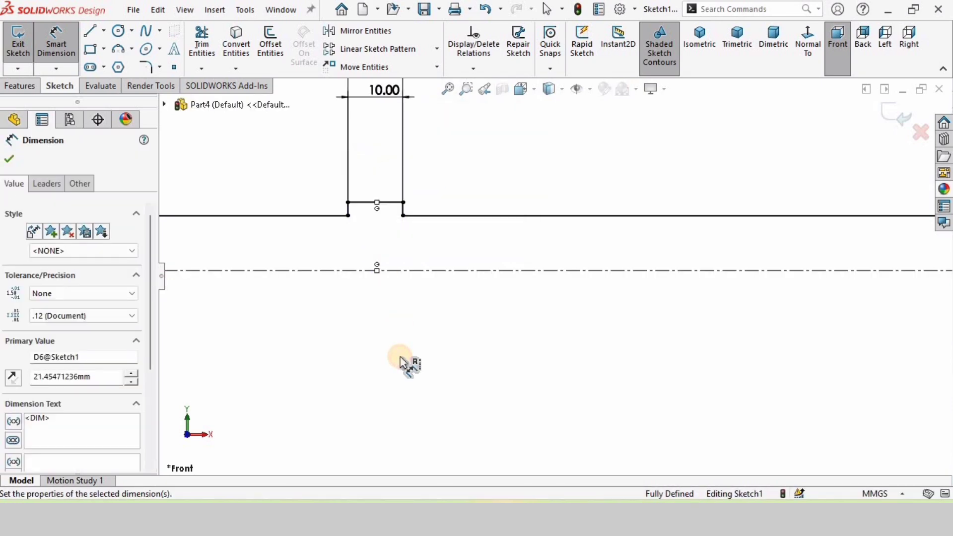
{"action": "key", "text": "f"}
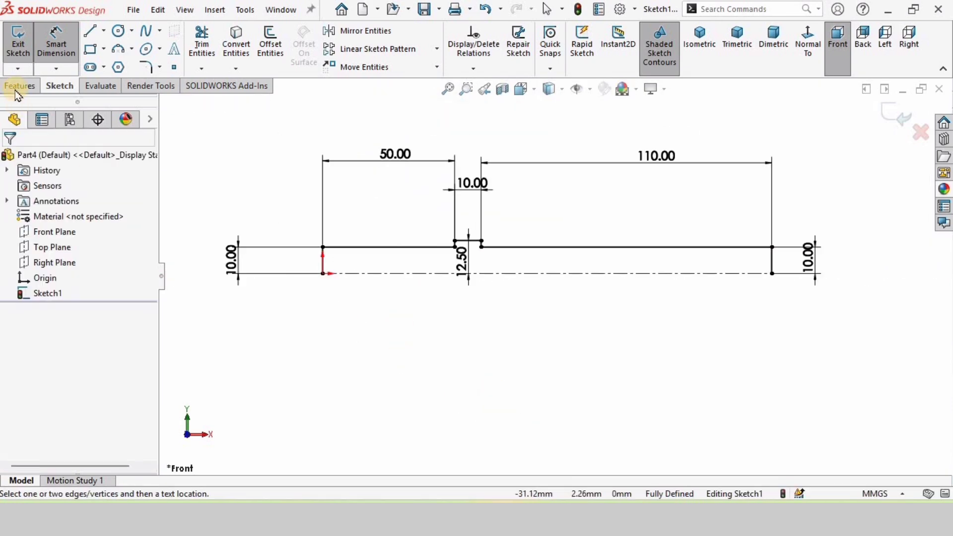
Step: Revolve the shaft profile into a solid, letting the open sketch be closed automatically
{"action": "left_click", "coordinate": [16, 88]}
{"action": "left_click", "coordinate": [69, 46]}
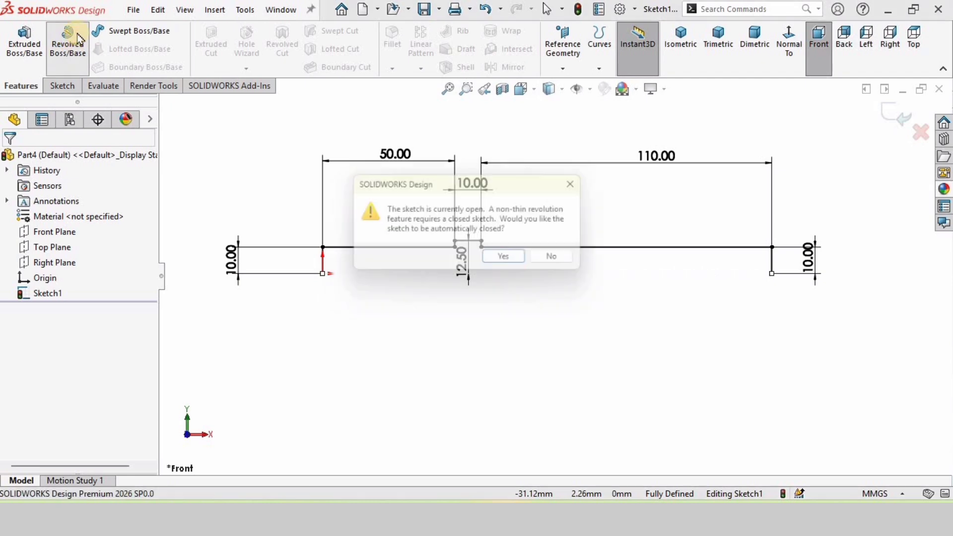
{"action": "left_click", "coordinate": [508, 260]}
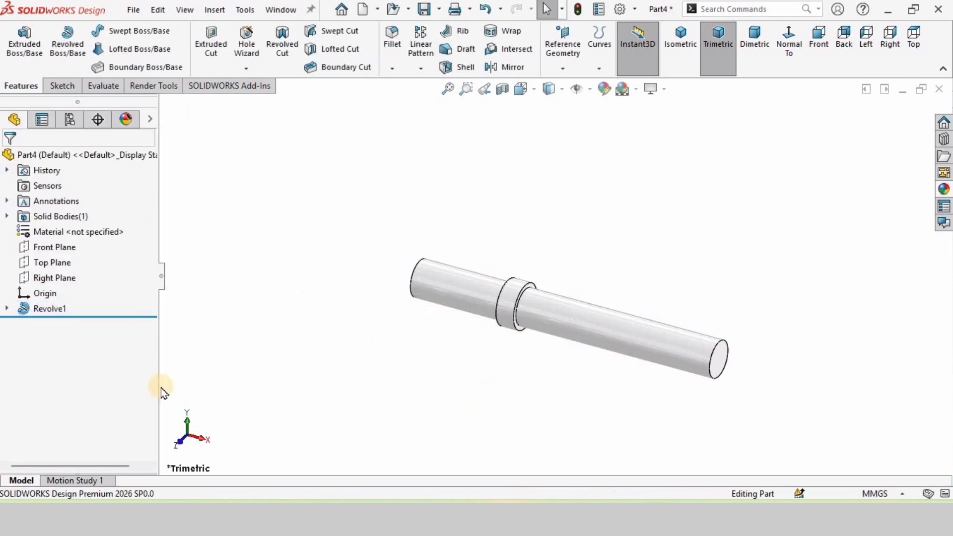
Step: Create a reference plane offset 10 mm above the Top Plane
{"action": "left_click", "coordinate": [59, 262]}
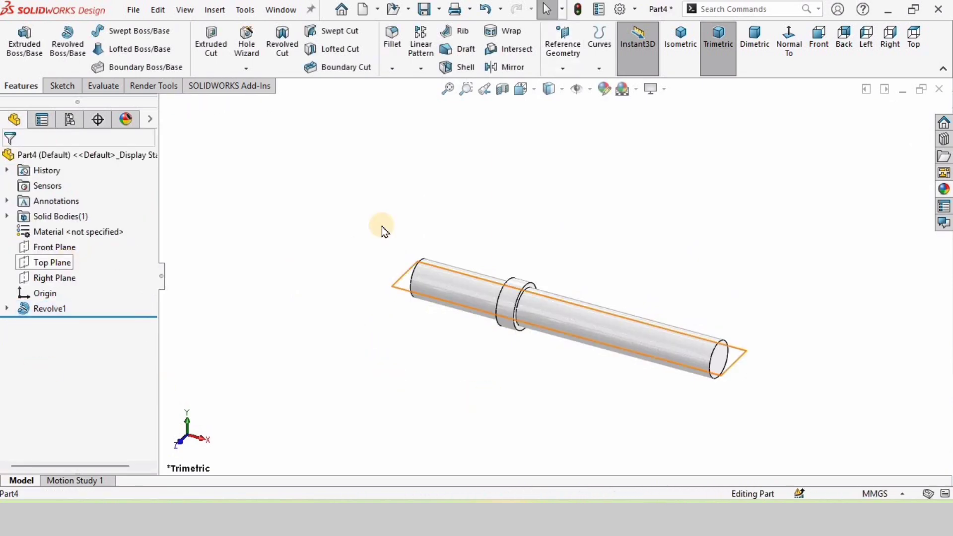
{"action": "left_click", "coordinate": [568, 73]}
{"action": "left_click", "coordinate": [579, 82]}
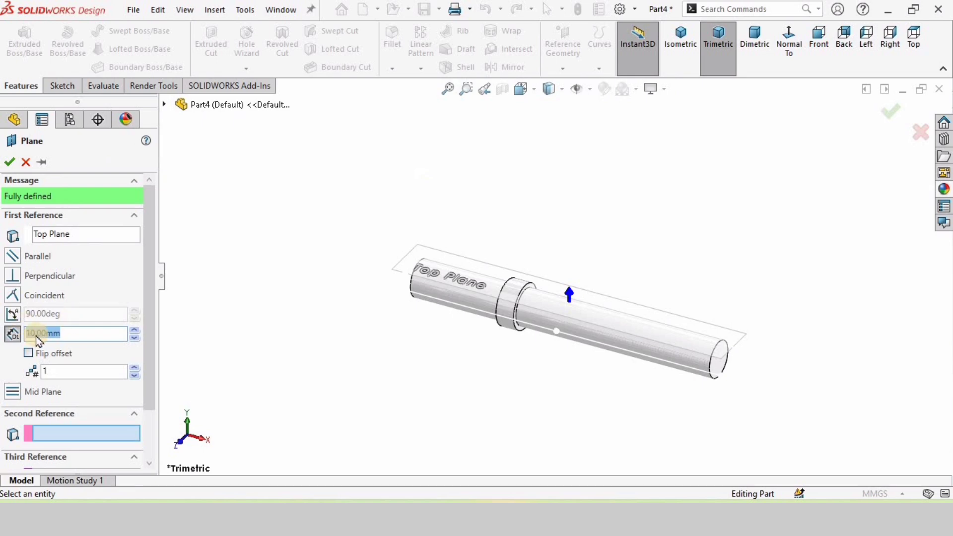
{"action": "left_click", "coordinate": [10, 161]}
{"action": "left_click", "coordinate": [260, 310]}
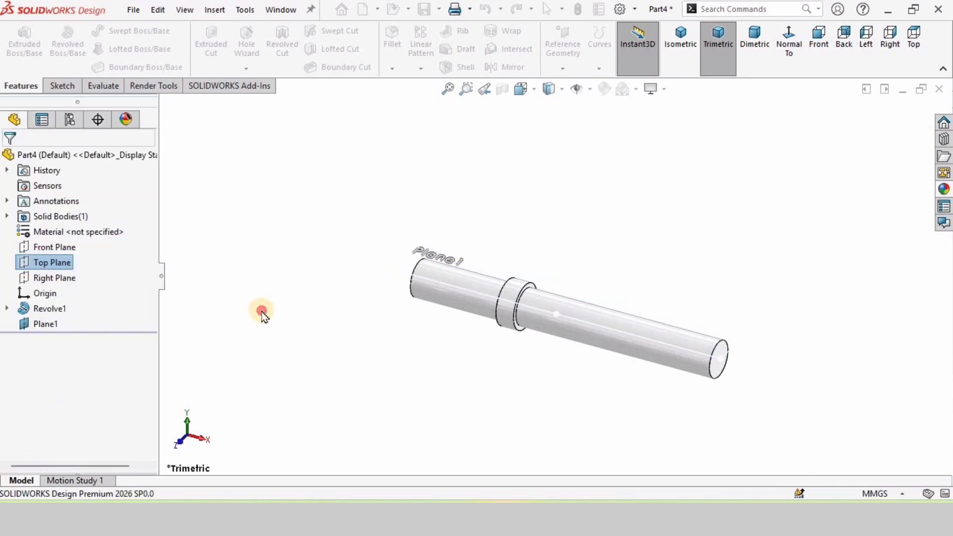
Step: Start a sketch on the offset plane and draw a horizontal centerline from the collar's edge midpoint to the far shaft end
{"action": "left_click", "coordinate": [46, 324]}
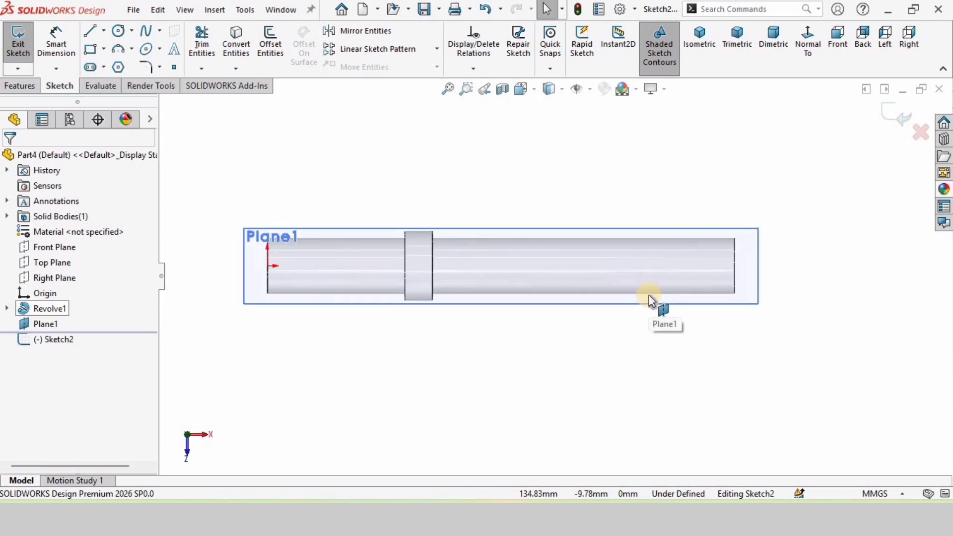
{"action": "left_click", "coordinate": [104, 31]}
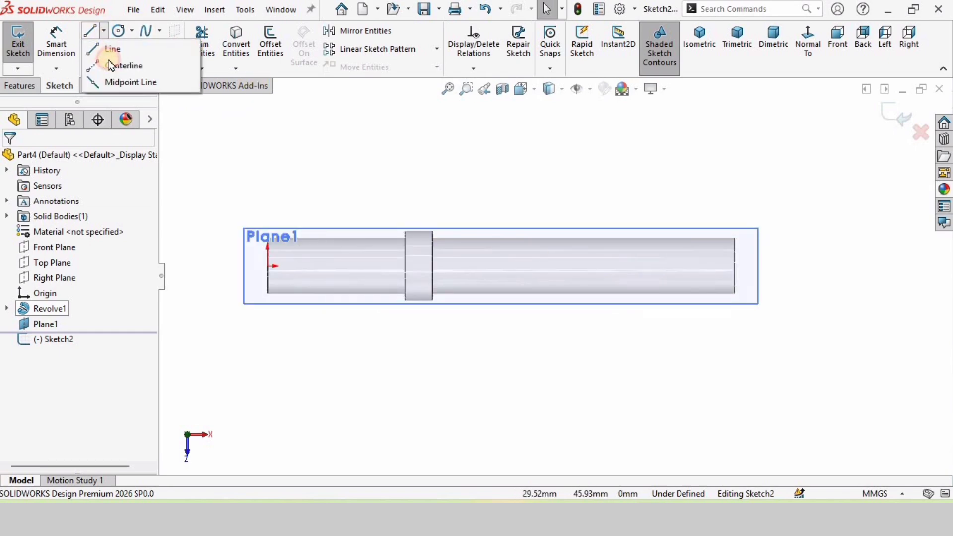
{"action": "left_click", "coordinate": [128, 64]}
{"action": "left_click", "coordinate": [431, 265]}
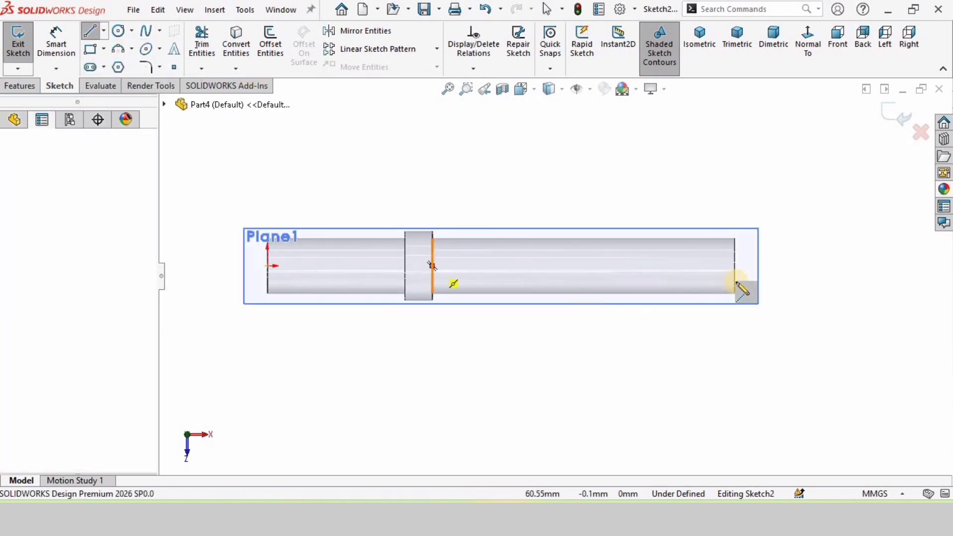
{"action": "left_click", "coordinate": [735, 265]}
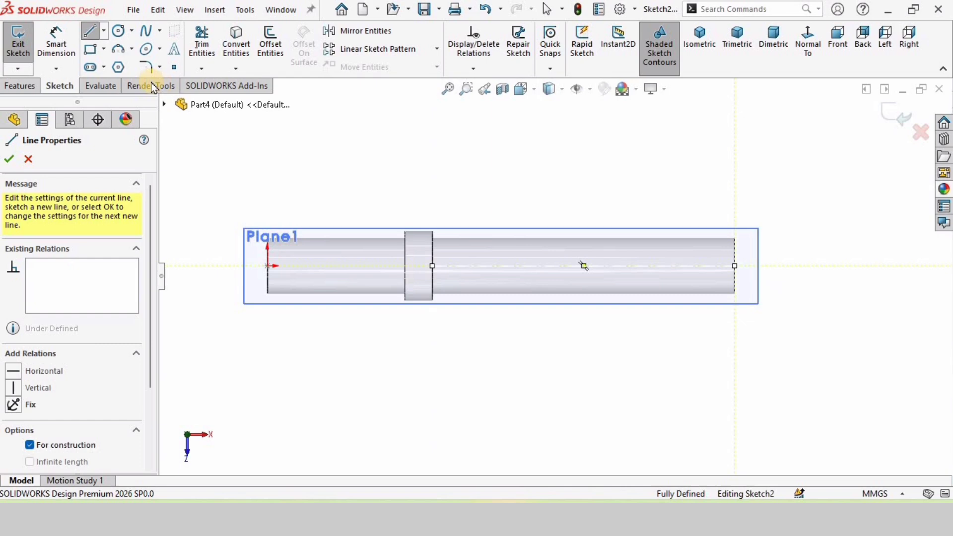
Step: Sketch a straight slot along the centerline from the shaft end inward, about 29 mm between centers and about 8 mm wide
{"action": "left_click", "coordinate": [104, 67]}
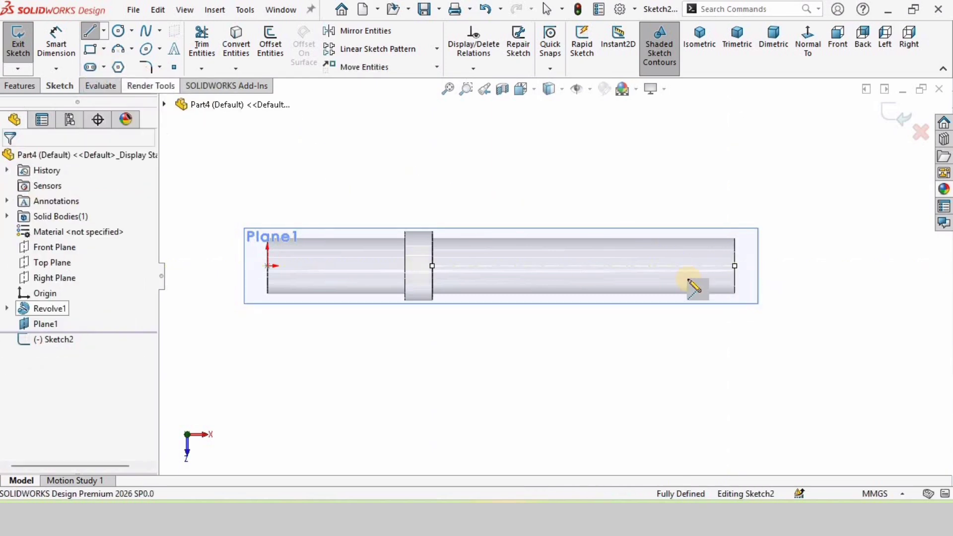
{"action": "scroll", "coordinate": [745, 278], "scroll_direction": "down", "scroll_amount": 2}
{"action": "left_click", "coordinate": [737, 263]}
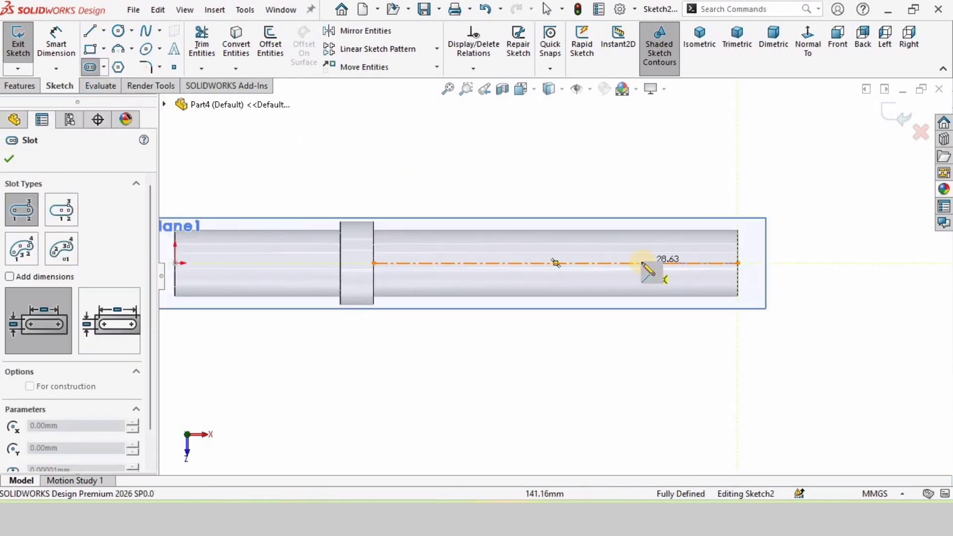
{"action": "left_click", "coordinate": [642, 263]}
{"action": "left_click", "coordinate": [647, 250]}
{"action": "key", "text": "Escape"}
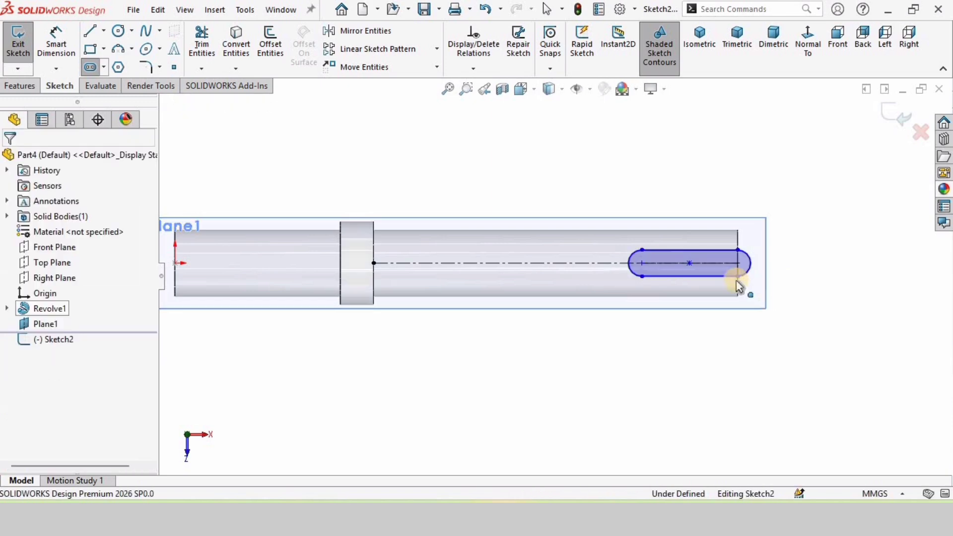
Step: Sketch a second straight slot on the centerline near the collar, about 27 mm between centers and about 10 mm wide
{"action": "scroll", "coordinate": [774, 280], "scroll_direction": "down", "scroll_amount": 2}
{"action": "left_click", "coordinate": [59, 45]}
{"action": "left_click", "coordinate": [103, 70]}
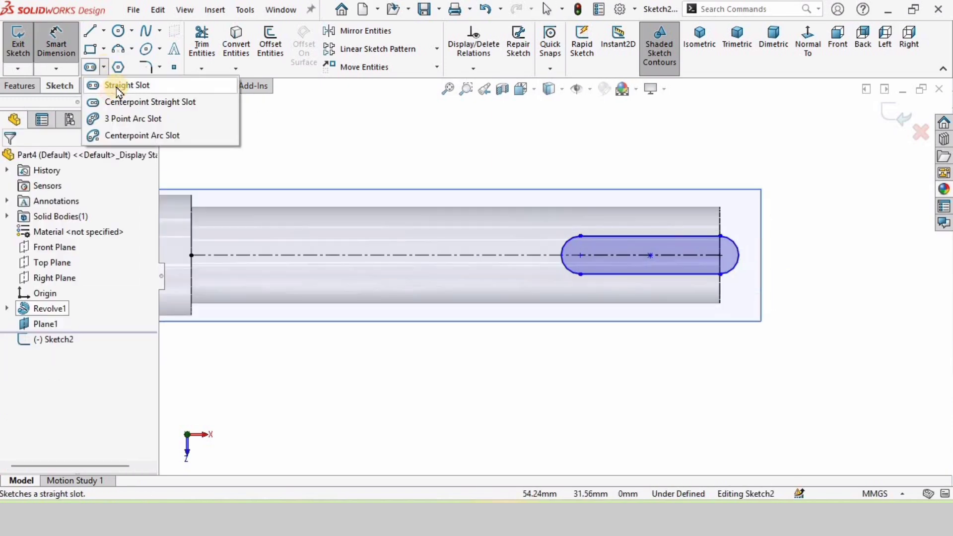
{"action": "left_click", "coordinate": [91, 81]}
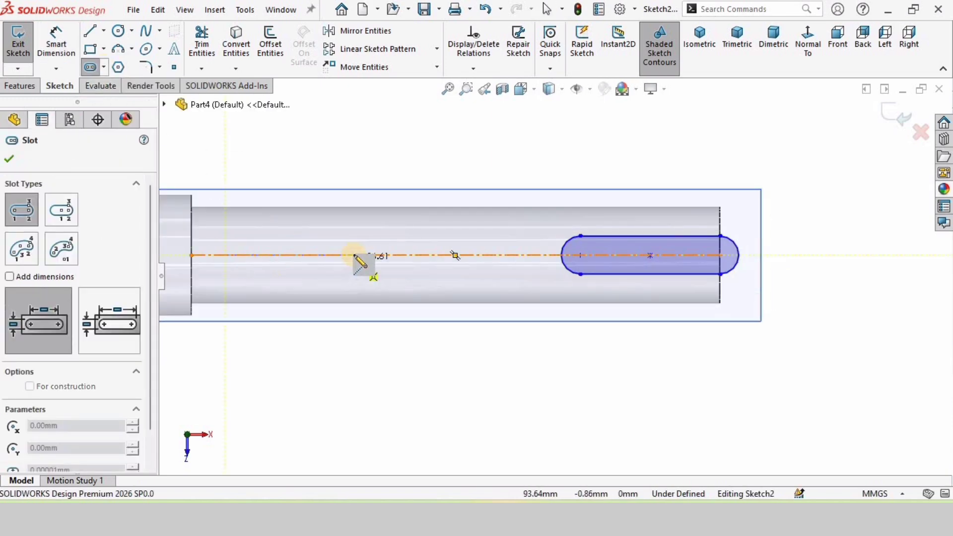
{"action": "left_click", "coordinate": [335, 232]}
{"action": "key", "text": "Escape"}
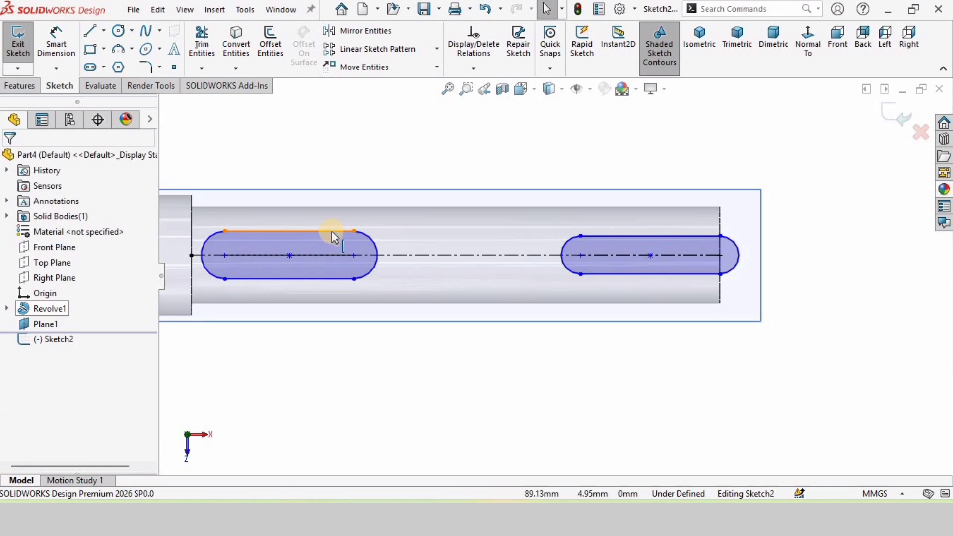
Step: Dimension the width of the slot at the shaft end to 6 mm
{"action": "left_click", "coordinate": [56, 43]}
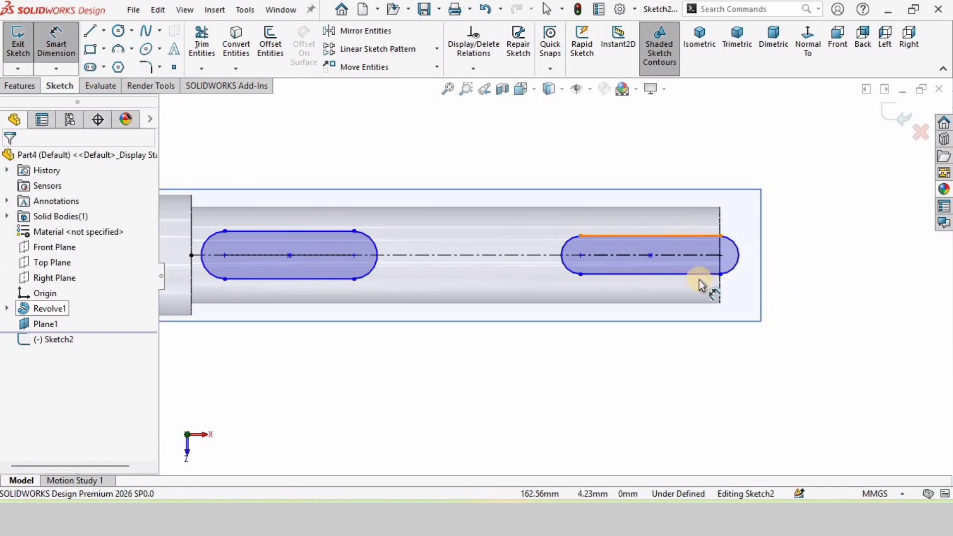
{"action": "left_click", "coordinate": [696, 236]}
{"action": "left_click", "coordinate": [691, 274]}
{"action": "left_click", "coordinate": [805, 266]}
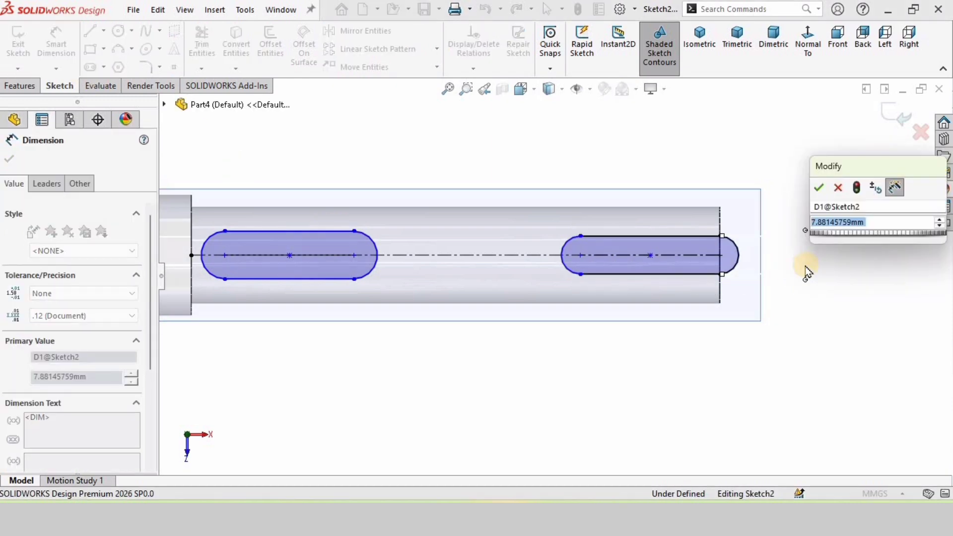
{"action": "type", "text": "6"}
{"action": "key", "text": "Return"}
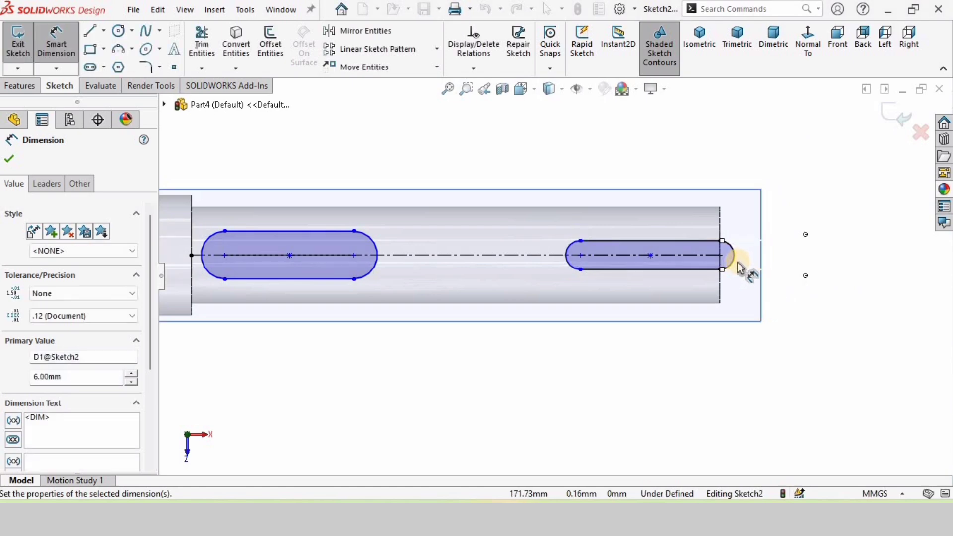
Step: Dimension the distance from the shaft's end edge to the end slot's inner arc as 40 mm
{"action": "left_click", "coordinate": [721, 229]}
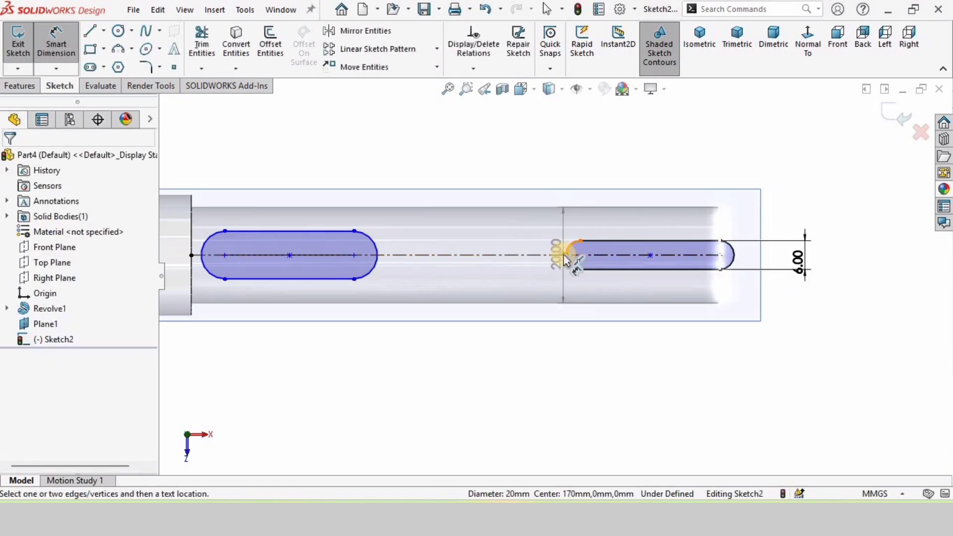
{"action": "left_click", "coordinate": [564, 258]}
{"action": "left_click", "coordinate": [638, 158]}
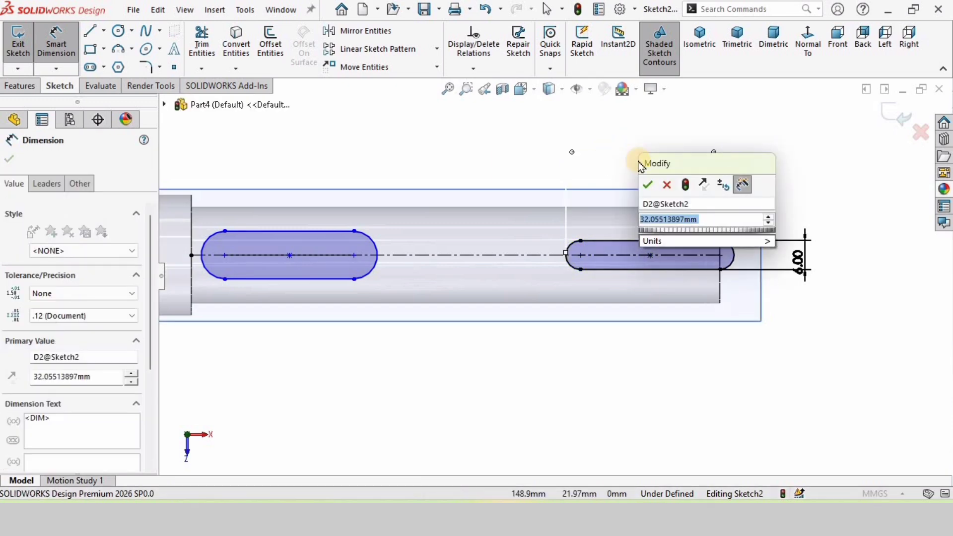
{"action": "type", "text": "40"}
{"action": "left_click", "coordinate": [596, 377]}
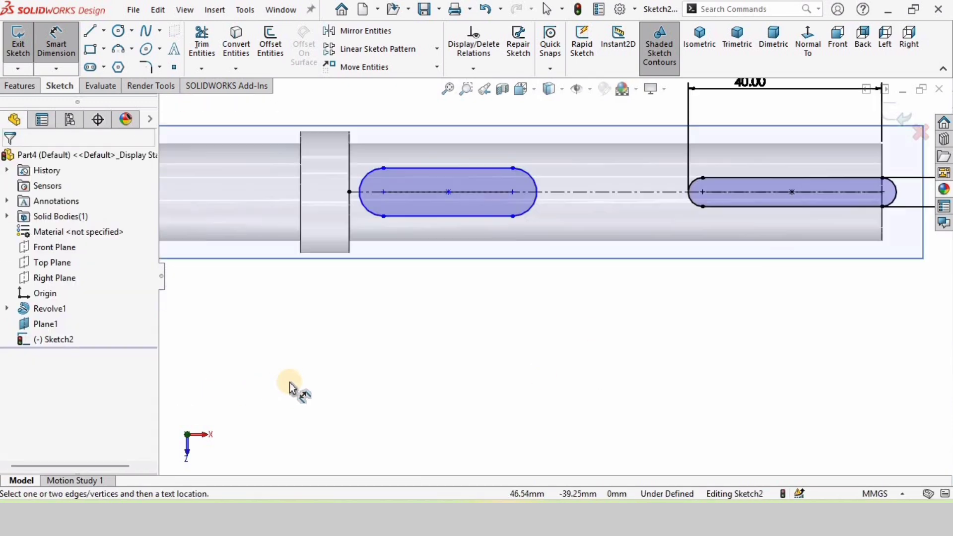
Step: Dimension the width of the slot near the collar to 6 mm
{"action": "left_click", "coordinate": [476, 217]}
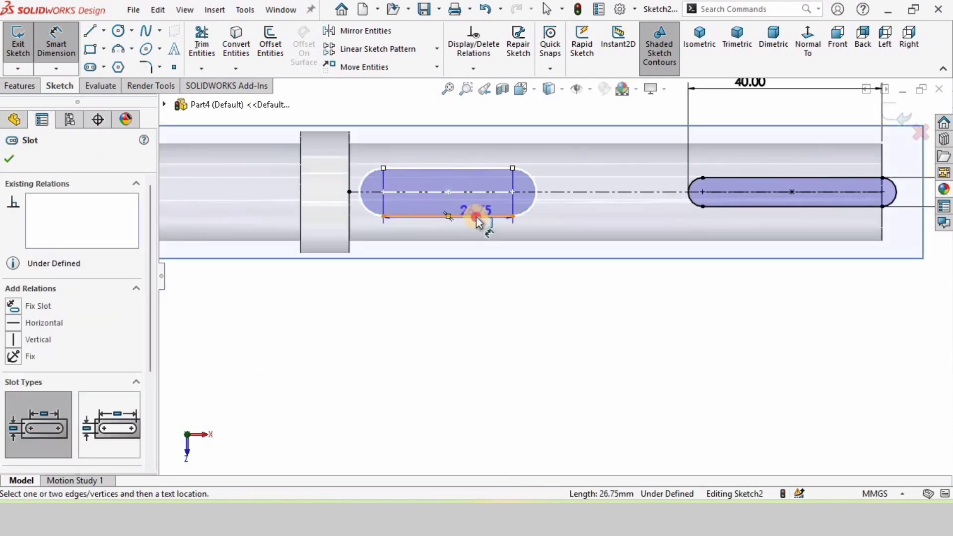
{"action": "left_click", "coordinate": [574, 216]}
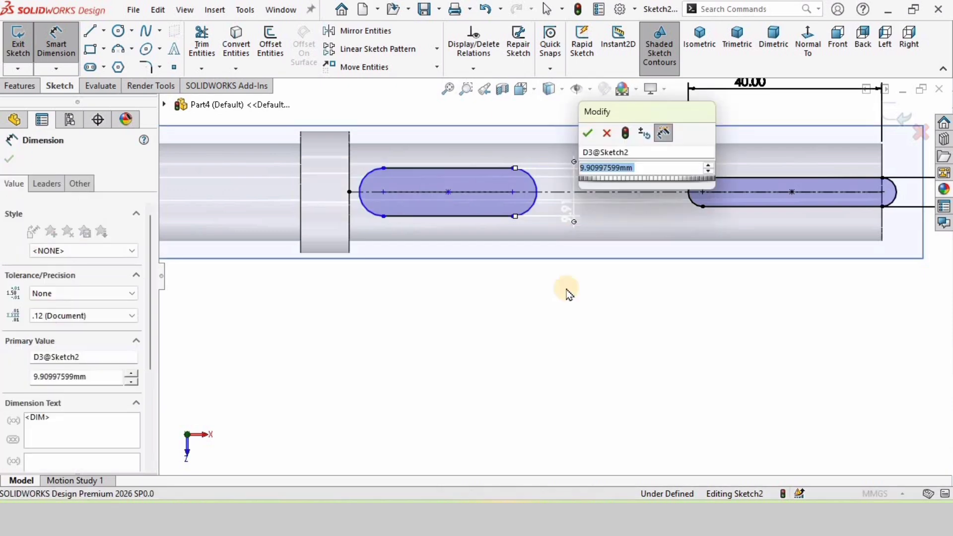
{"action": "type", "text": "6"}
{"action": "key", "text": "Return"}
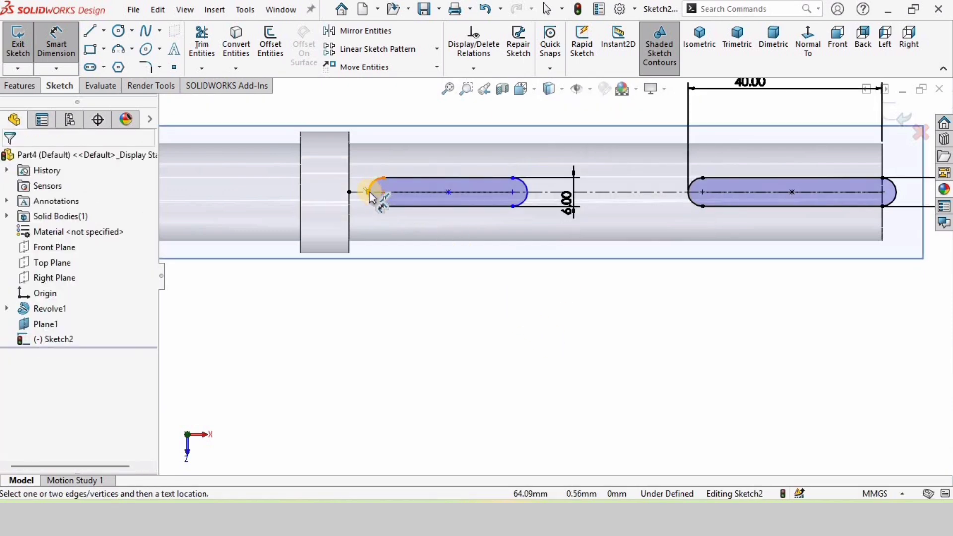
Step: Dimension the overall length of the slot near the collar to 25 mm
{"action": "left_click", "coordinate": [372, 194]}
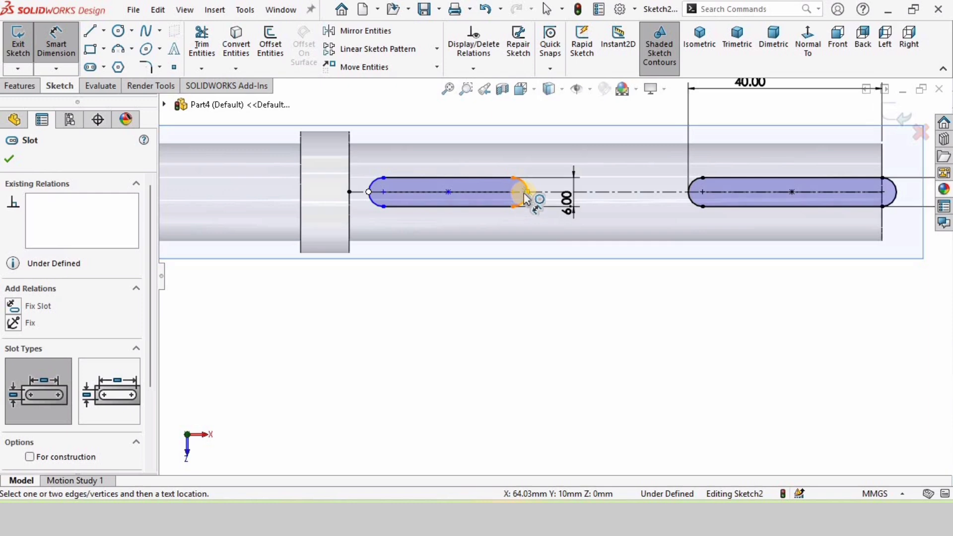
{"action": "left_click", "coordinate": [522, 194]}
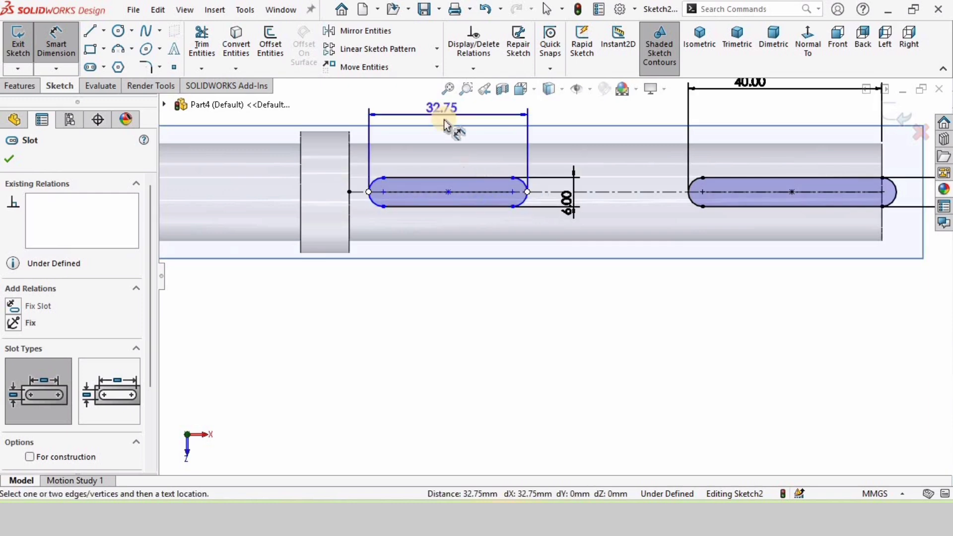
{"action": "left_click", "coordinate": [452, 125]}
{"action": "type", "text": "25"}
{"action": "key", "text": "Return"}
{"action": "key", "text": "Escape"}
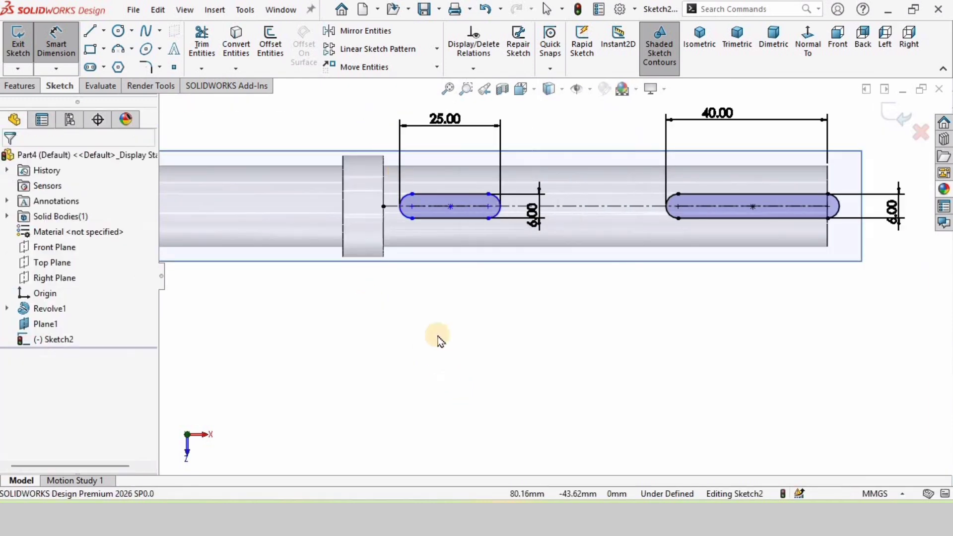
Step: Make the end point of the slot near the collar coincident with the collar's edge
{"action": "scroll", "coordinate": [417, 239], "scroll_direction": "down", "scroll_amount": 1}
{"action": "scroll", "coordinate": [402, 230], "scroll_direction": "down", "scroll_amount": 1}
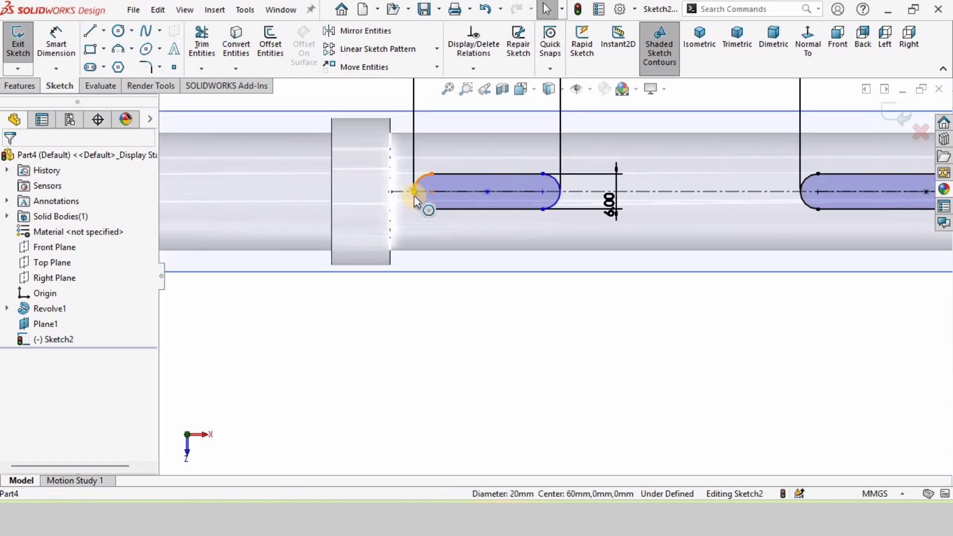
{"action": "left_click", "coordinate": [424, 184], "text": "ctrl"}
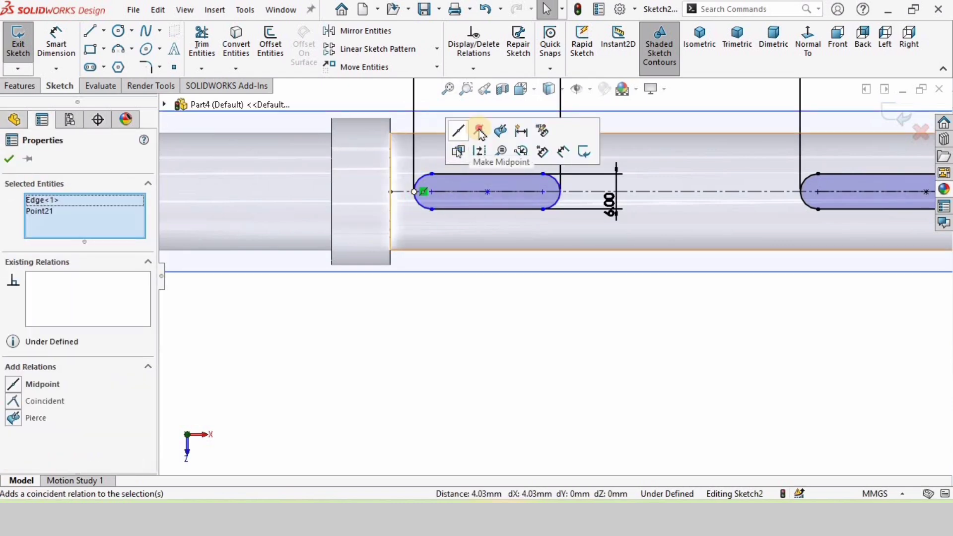
{"action": "left_click", "coordinate": [479, 133]}
{"action": "left_click", "coordinate": [498, 319]}
{"action": "key", "text": "f"}
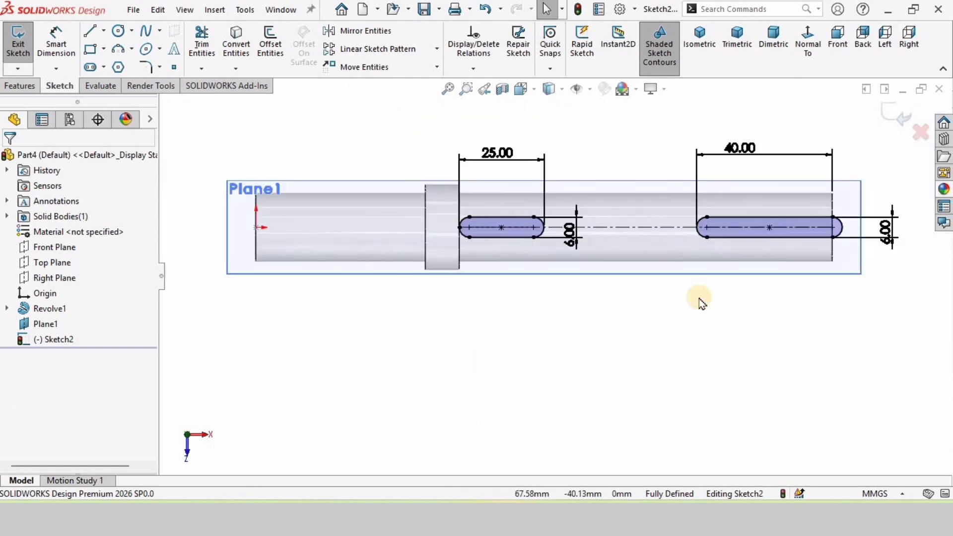
Step: Cut both slots into the shaft as keyways with a blind Extruded Cut 3 mm deep
{"action": "left_click", "coordinate": [20, 86]}
{"action": "left_click", "coordinate": [211, 44]}
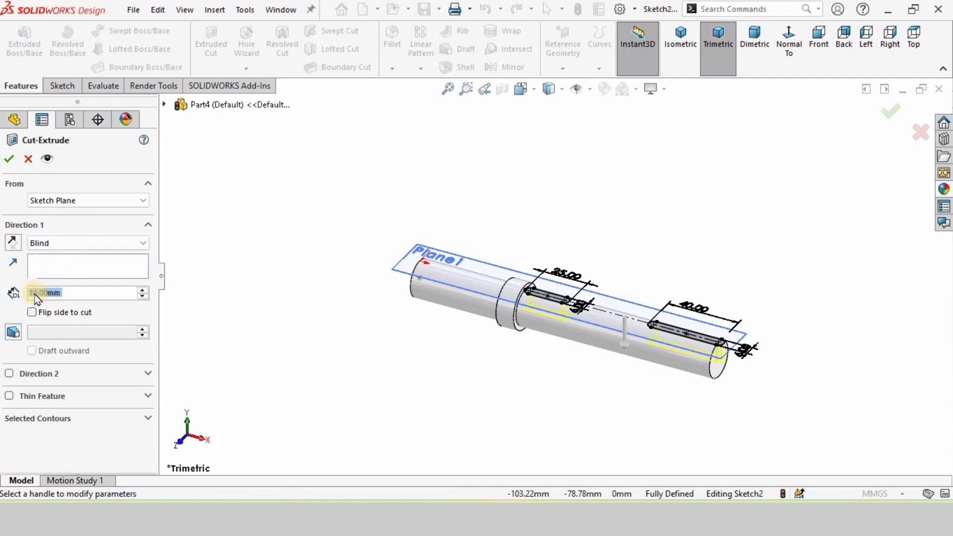
{"action": "type", "text": "3"}
{"action": "key", "text": "Return"}
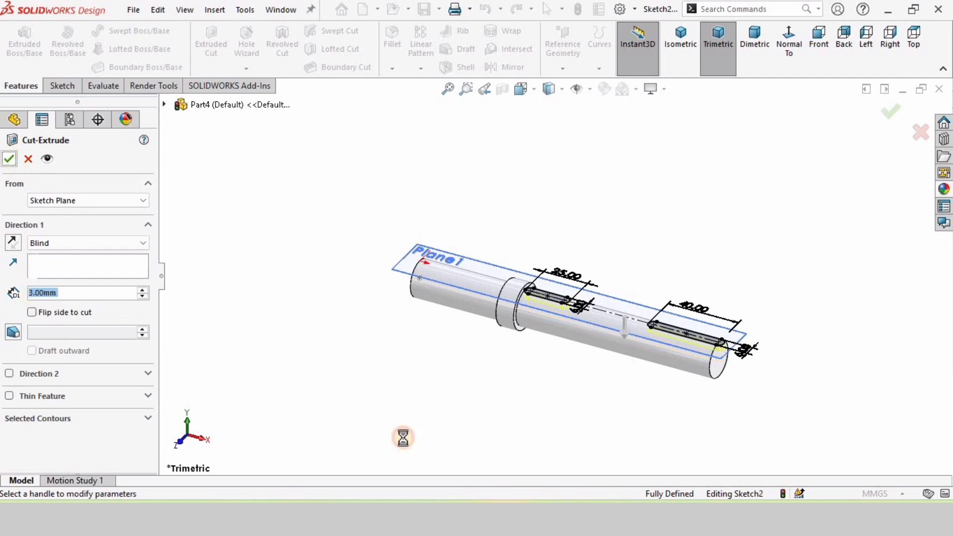
Step: Apply the brushed nickel coarse appearance to the shaft and hide the offset reference plane
{"action": "left_click", "coordinate": [944, 189]}
{"action": "left_click_drag", "start_coordinate": [783, 318], "coordinate": [494, 280]}
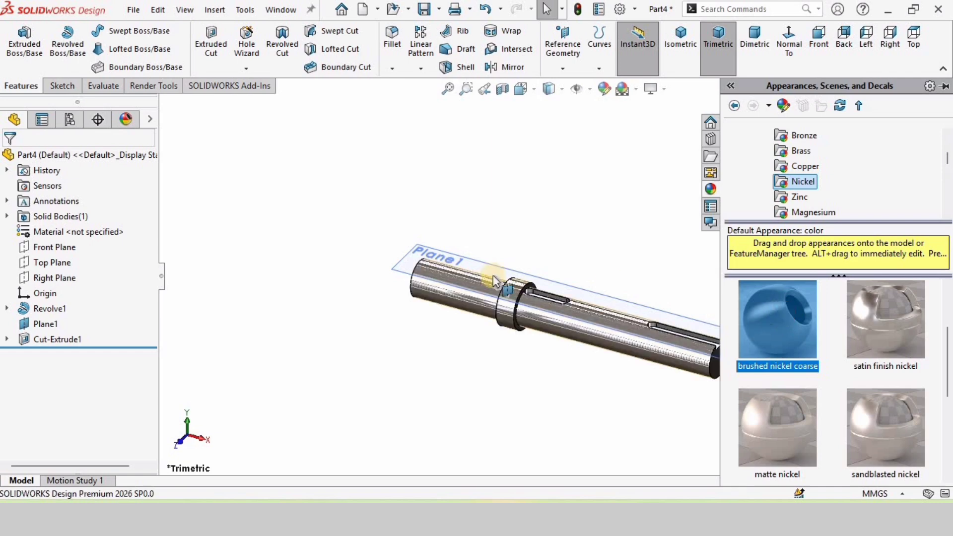
{"action": "right_click", "coordinate": [45, 325]}
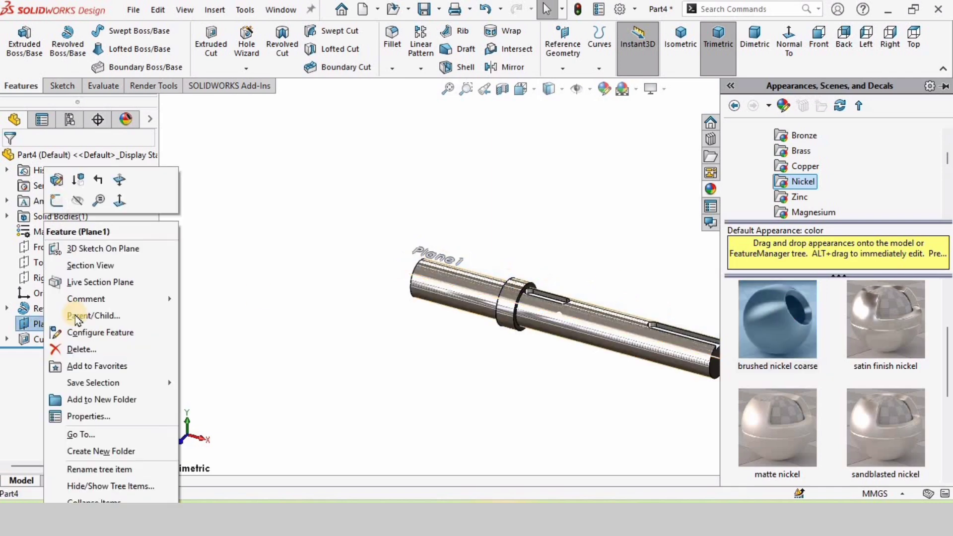
{"action": "left_click", "coordinate": [83, 204]}
Step: Save the finished collared shaft as a part named Output Shaft in the project folder
{"action": "middle_click_drag", "start_coordinate": [628, 371], "coordinate": [536, 361]}
{"action": "left_click", "coordinate": [128, 14]}
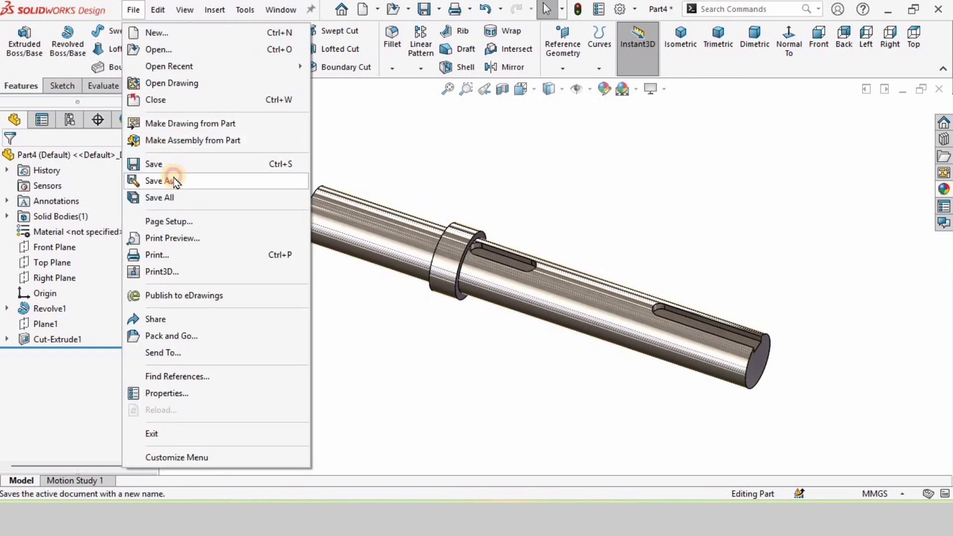
{"action": "left_click", "coordinate": [172, 178]}
{"action": "type", "text": "Output Shaft"}
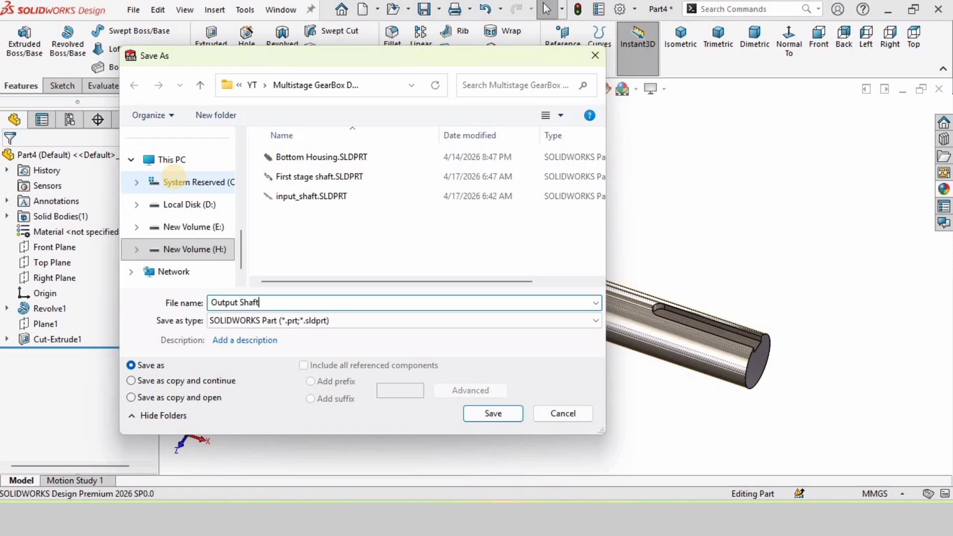
{"action": "key", "text": "Return"}
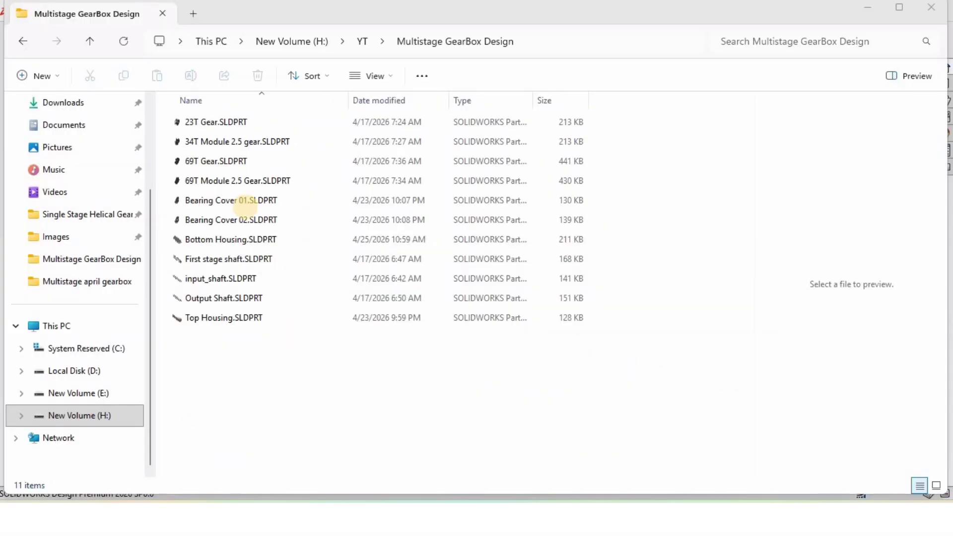
Step: Switch to the Multistage GearBox Design folder in File Explorer and open First stage shaft.SLDPRT
{"action": "left_click", "coordinate": [226, 260]}
{"action": "left_click", "coordinate": [230, 279]}
{"action": "left_click", "coordinate": [207, 299]}
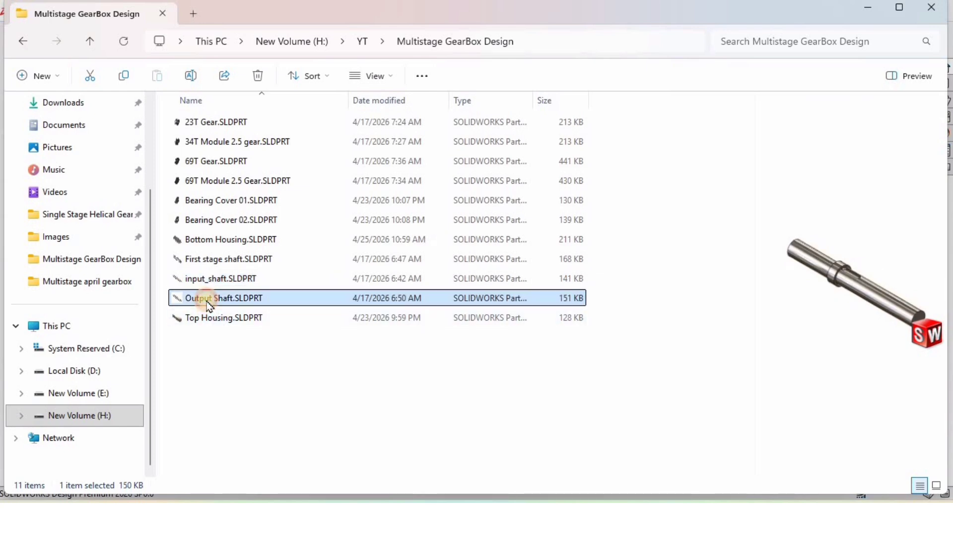
{"action": "left_click", "coordinate": [200, 261]}
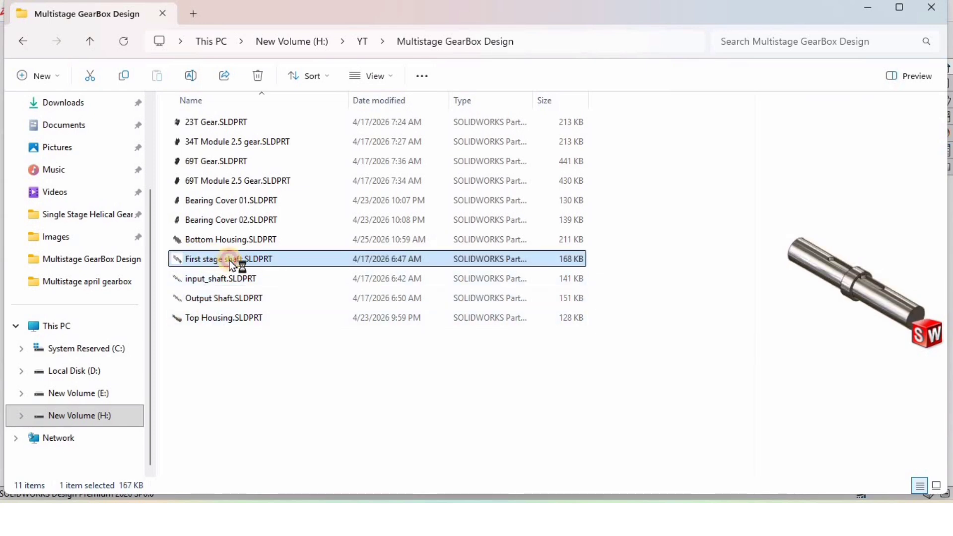
{"action": "double_click", "coordinate": [231, 261]}
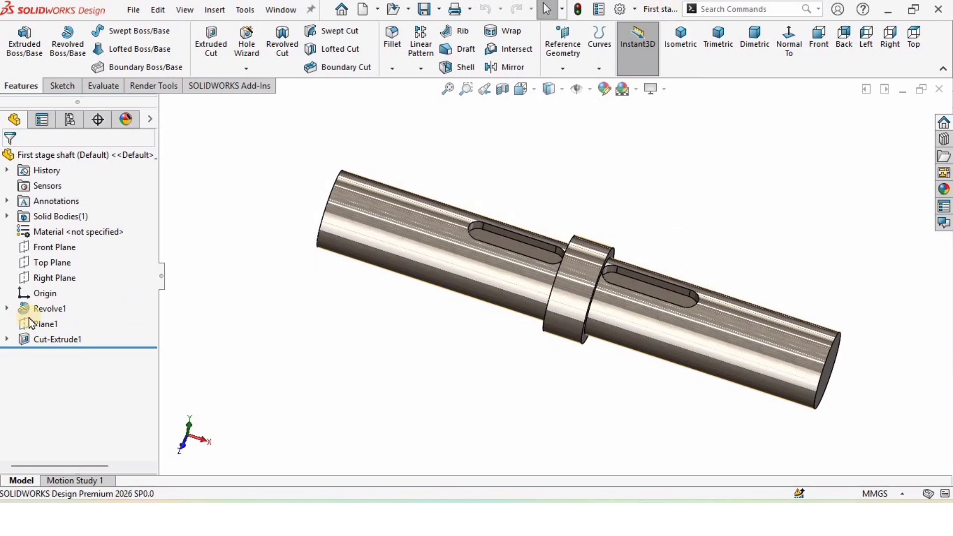
Step: Edit the revolve's profile sketch and set the shaft section on the origin side of the collar to 50 mm long
{"action": "left_click", "coordinate": [6, 308]}
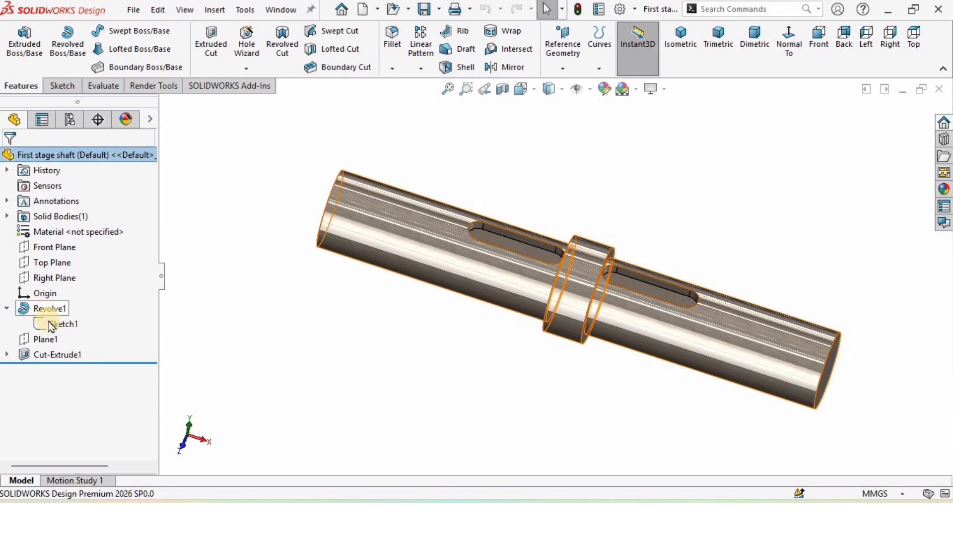
{"action": "left_click", "coordinate": [56, 325]}
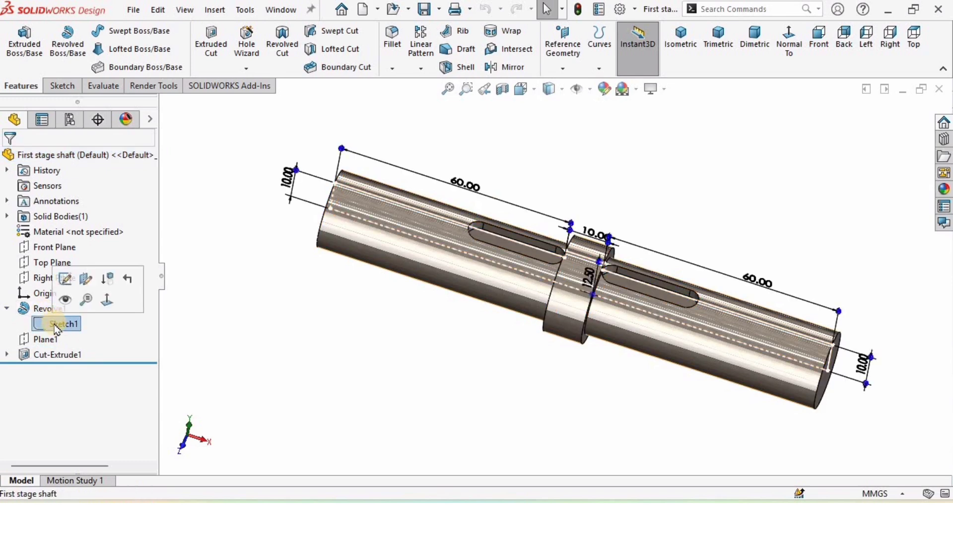
{"action": "left_click", "coordinate": [70, 278]}
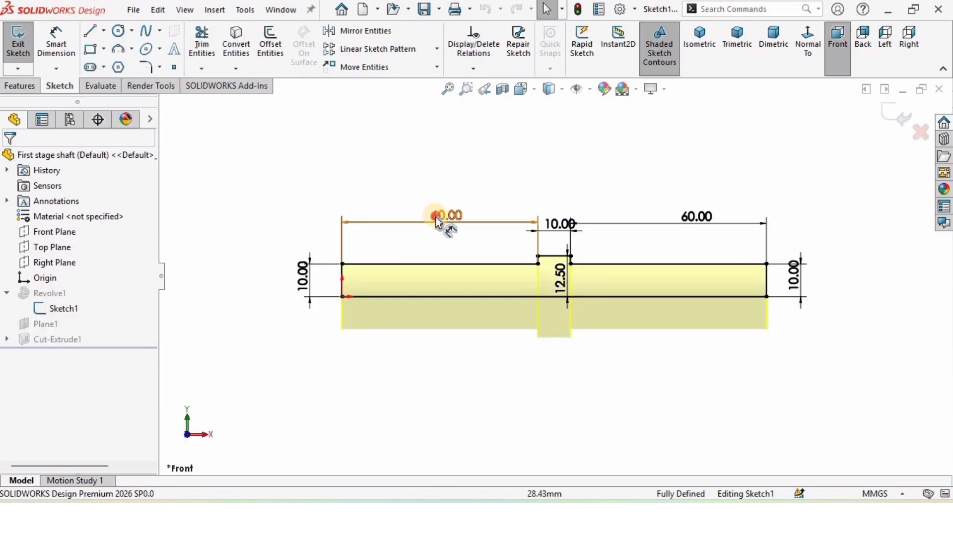
{"action": "double_click", "coordinate": [438, 217]}
{"action": "type", "text": "5"}
{"action": "key", "text": "Return"}
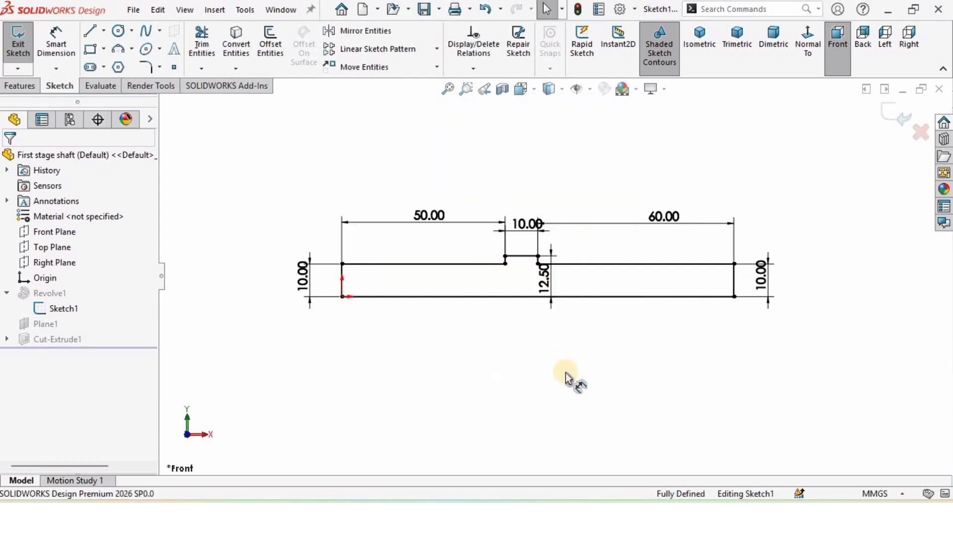
Step: Set the shaft section beyond the collar to 50 mm long and finish the profile sketch
{"action": "left_click", "coordinate": [665, 221]}
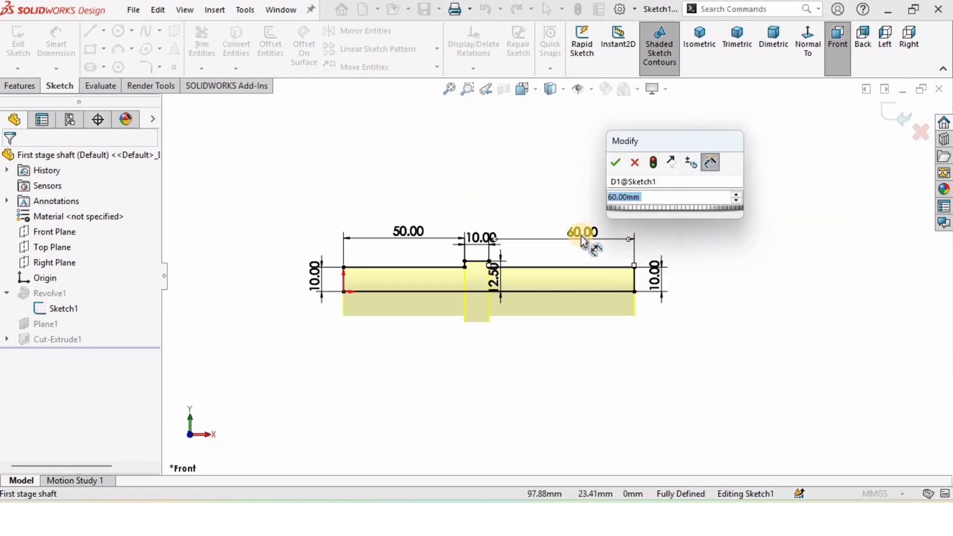
{"action": "type", "text": "50"}
{"action": "key", "text": "Return"}
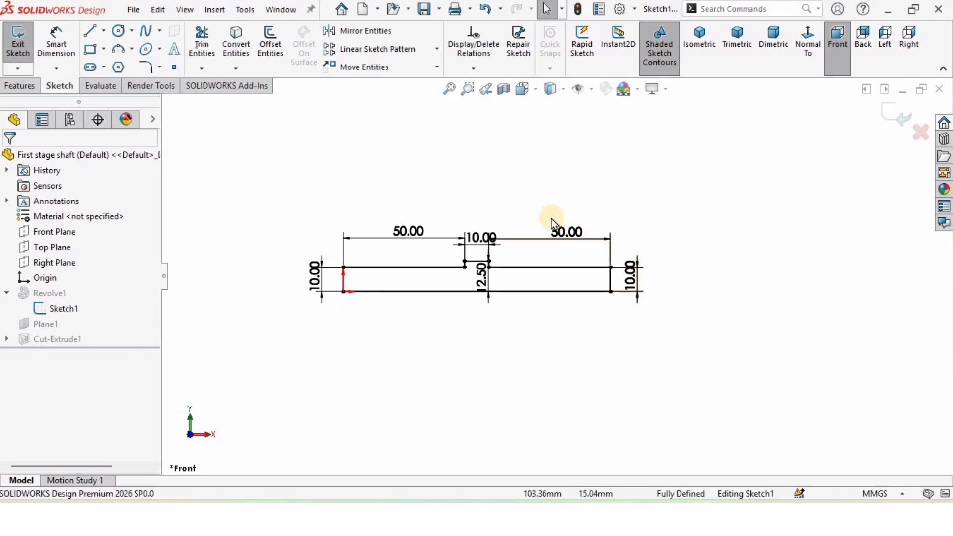
{"action": "left_click", "coordinate": [897, 117]}
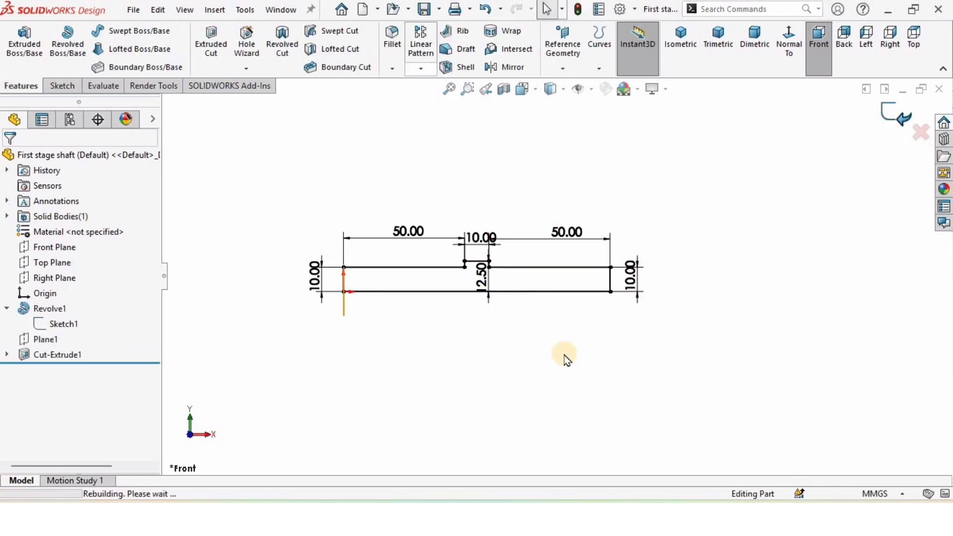
Step: Save the shortened first stage shaft under its existing name and close the part
{"action": "middle_click_drag", "start_coordinate": [402, 362], "coordinate": [516, 370]}
{"action": "left_click", "coordinate": [133, 10]}
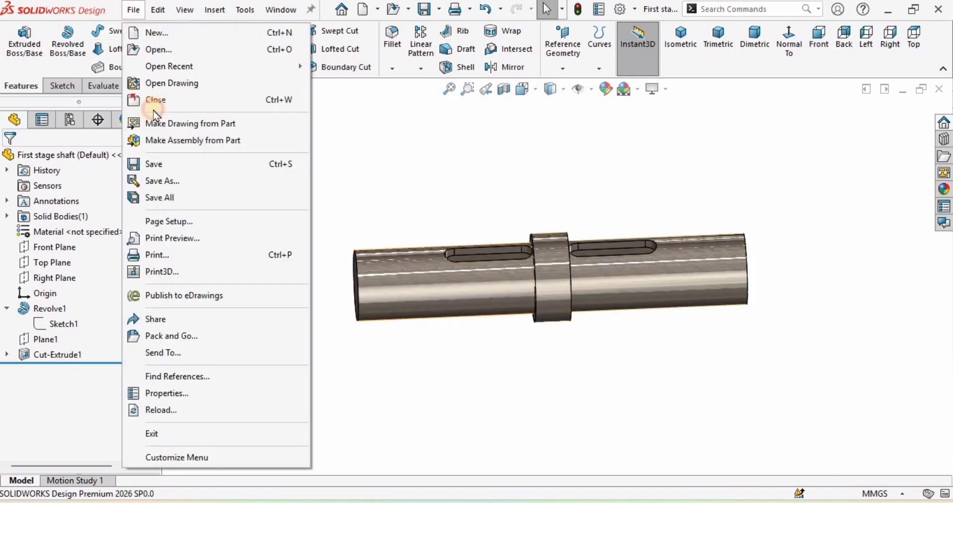
{"action": "left_click", "coordinate": [164, 166]}
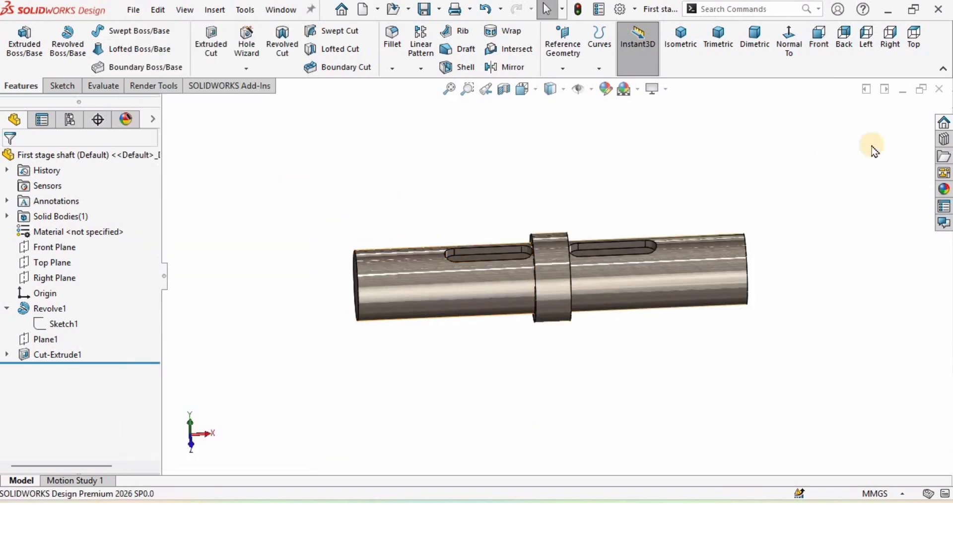
{"action": "left_click", "coordinate": [943, 90]}
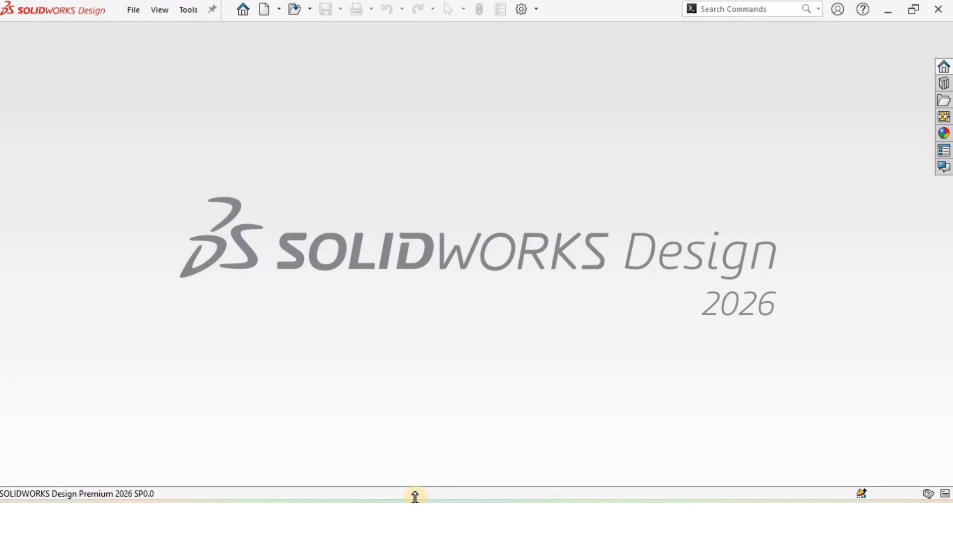
Step: Open the input_shaft part from the project folder
{"action": "left_click", "coordinate": [414, 516]}
{"action": "double_click", "coordinate": [237, 287]}
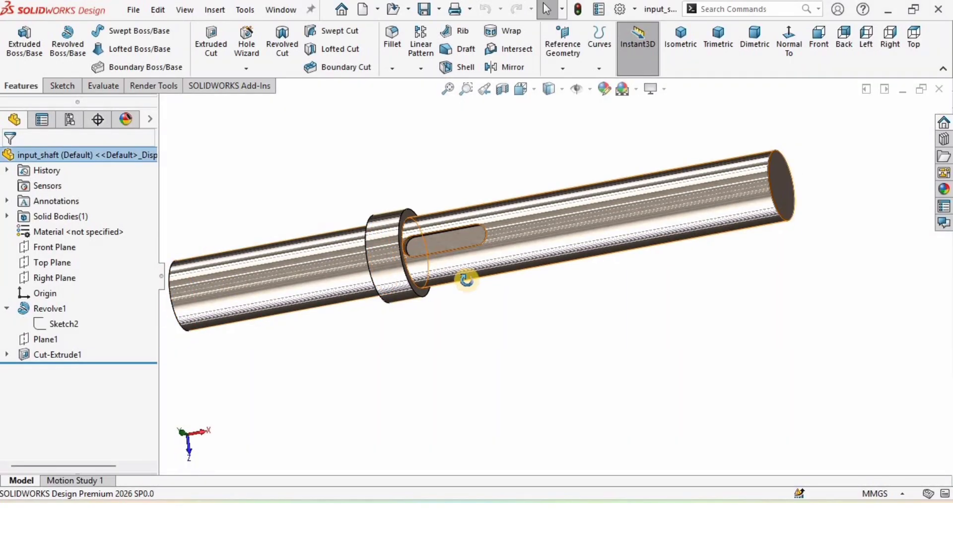
{"action": "middle_click_drag", "start_coordinate": [466, 280], "coordinate": [466, 217]}
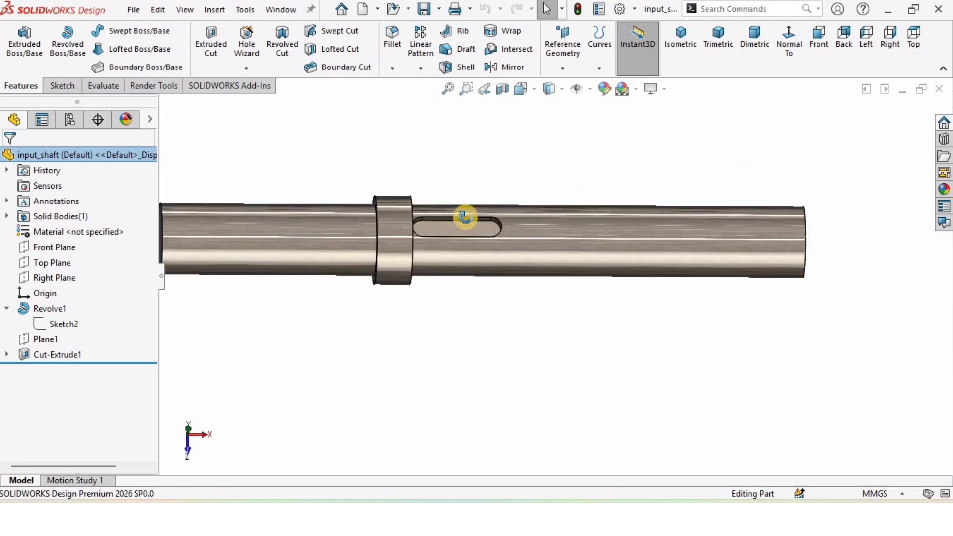
{"action": "scroll", "coordinate": [461, 226], "scroll_direction": "down", "scroll_amount": 2}
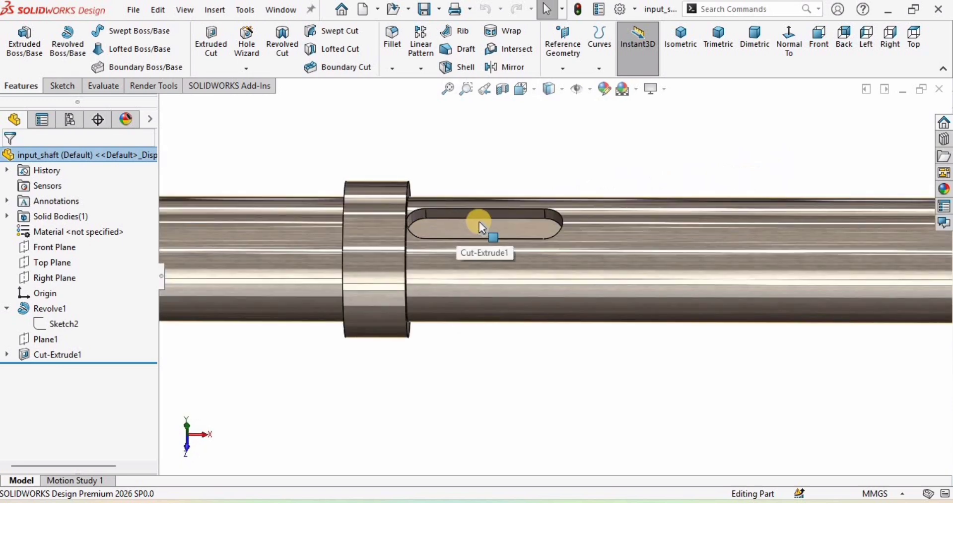
Step: Edit the keyway cut's sketch and draw a second straight slot on the centerline, reaching about 26 mm inward from the shaft's far end
{"action": "left_click", "coordinate": [478, 222]}
{"action": "left_click", "coordinate": [544, 161]}
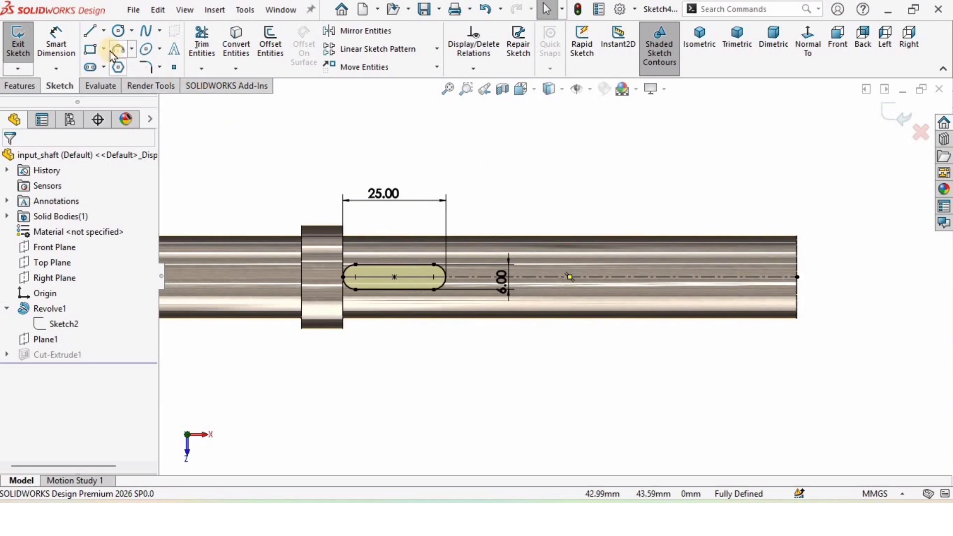
{"action": "left_click", "coordinate": [105, 49]}
{"action": "left_click", "coordinate": [104, 67]}
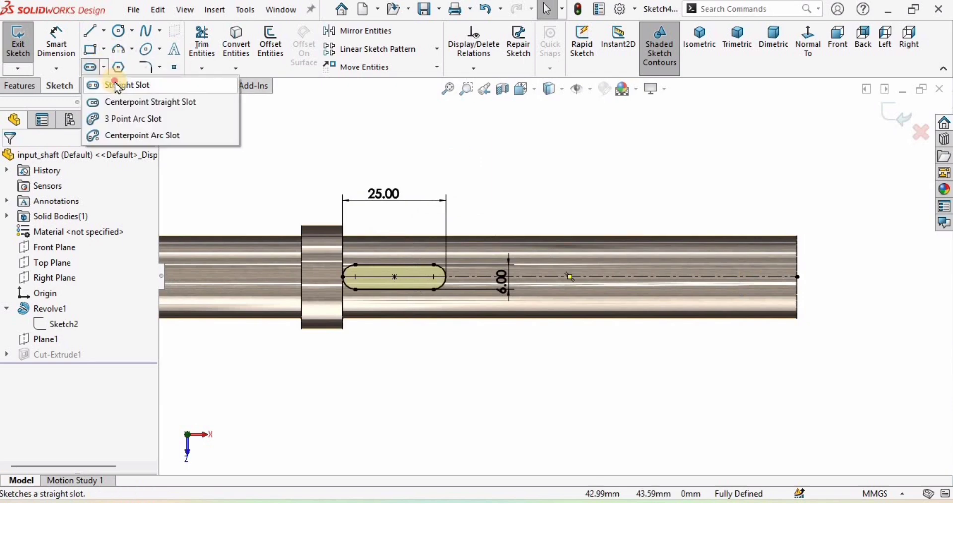
{"action": "scroll", "coordinate": [700, 268], "scroll_direction": "down", "scroll_amount": 2}
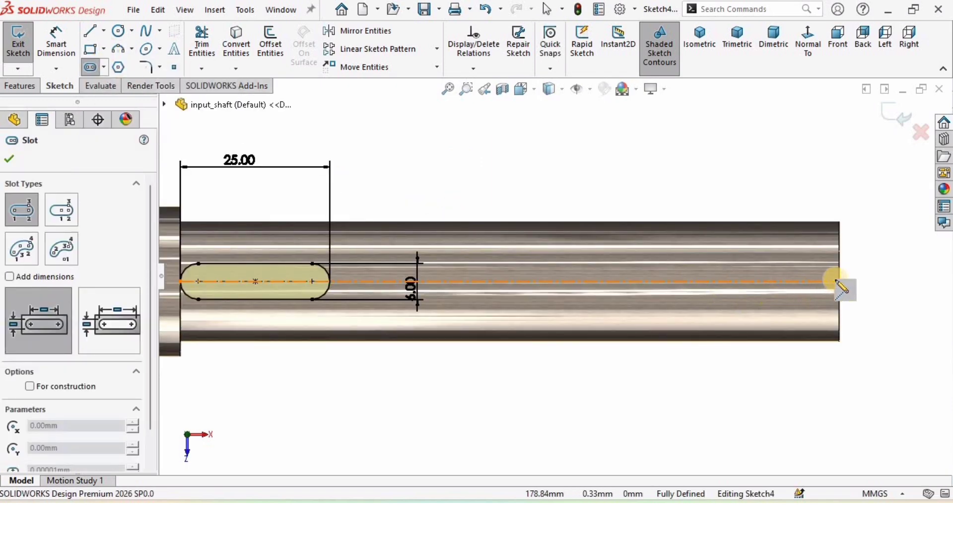
{"action": "left_click", "coordinate": [700, 266]}
{"action": "left_click", "coordinate": [699, 265]}
{"action": "key", "text": "Escape"}
Step: Dimension the new slot from its rounded inner end to the shaft's end face as 30 mm
{"action": "left_click", "coordinate": [57, 41]}
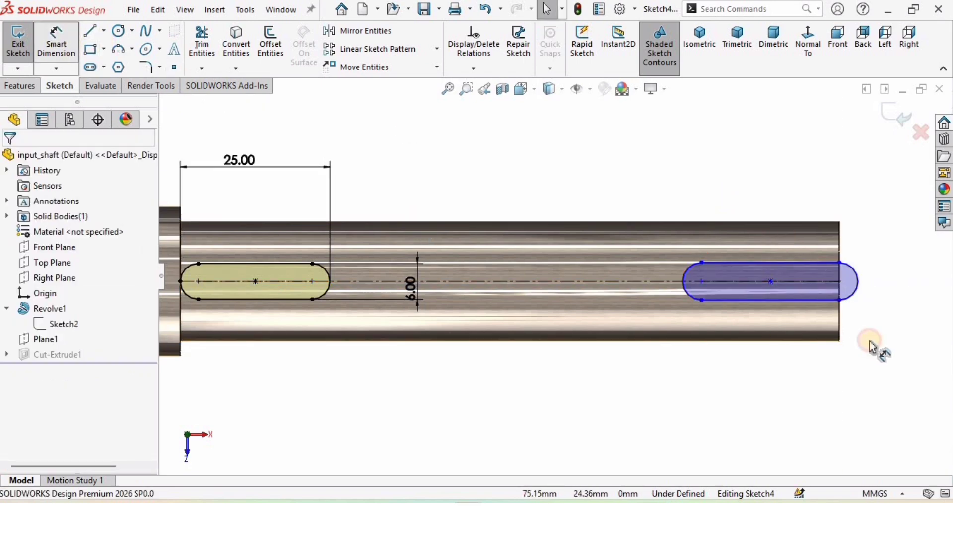
{"action": "left_click", "coordinate": [762, 281]}
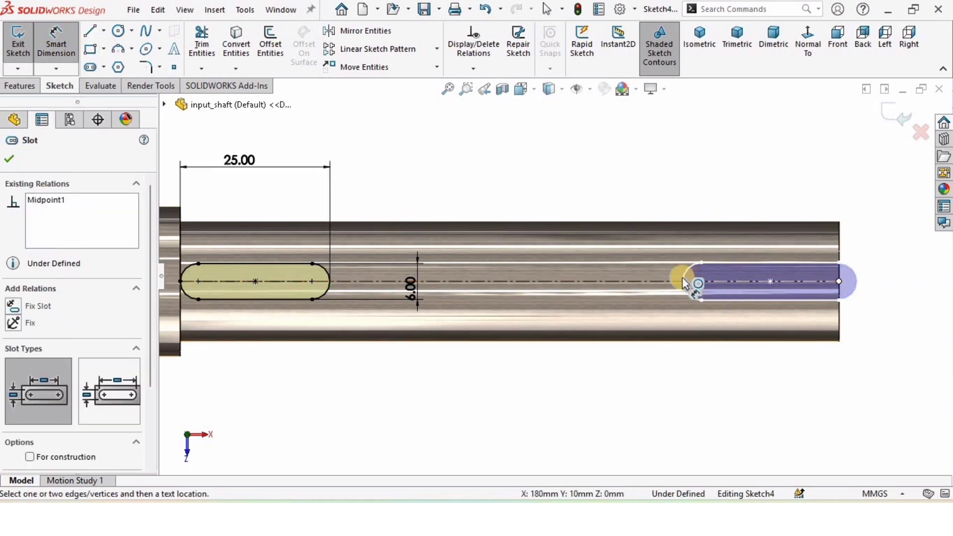
{"action": "left_click", "coordinate": [693, 232]}
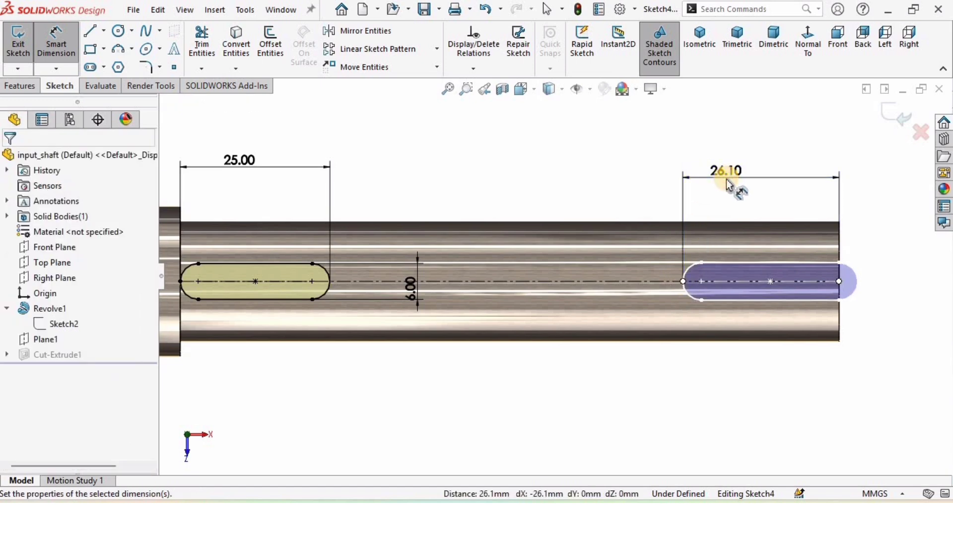
{"action": "left_click", "coordinate": [728, 183]}
{"action": "type", "text": "30"}
{"action": "key", "text": "Return"}
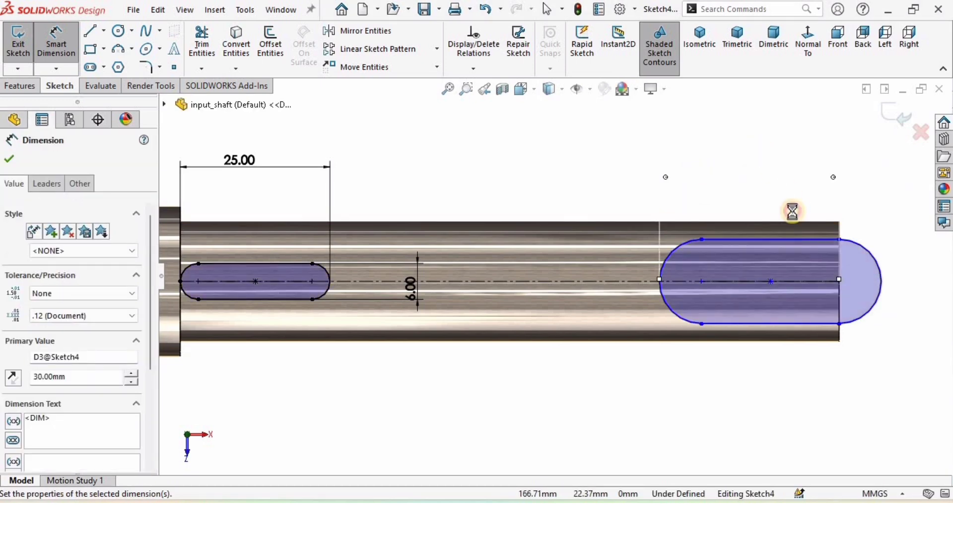
Step: Dimension the new slot's width as 6 mm and finish the keyway sketch
{"action": "left_click", "coordinate": [800, 323]}
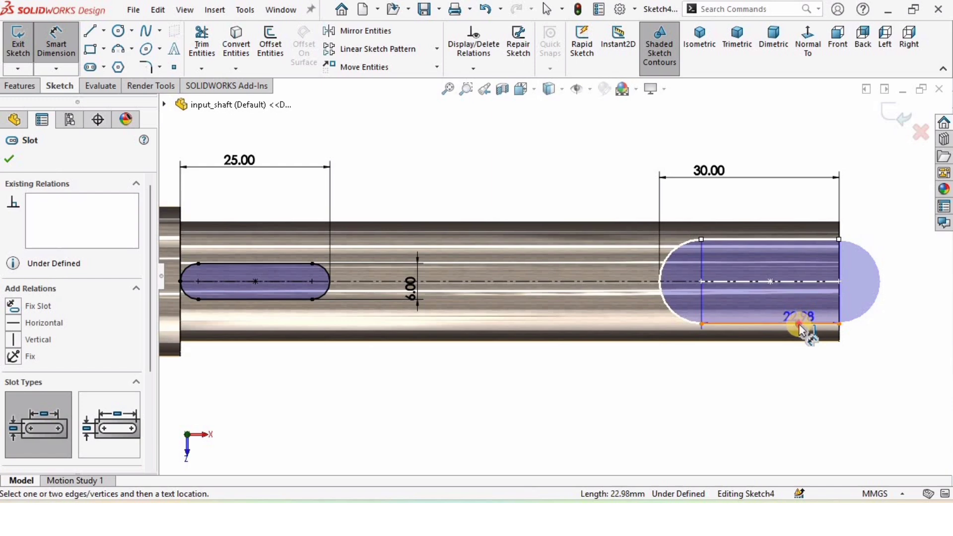
{"action": "left_click", "coordinate": [799, 324]}
{"action": "scroll", "coordinate": [836, 284], "scroll_direction": "up", "scroll_amount": 1}
{"action": "left_click", "coordinate": [878, 287]}
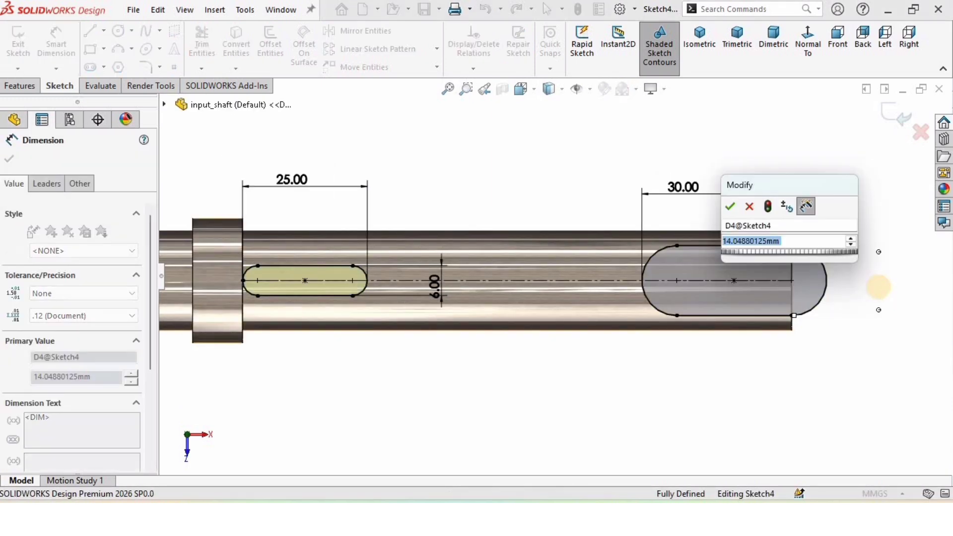
{"action": "type", "text": "6"}
{"action": "key", "text": "Return"}
{"action": "left_click", "coordinate": [889, 112]}
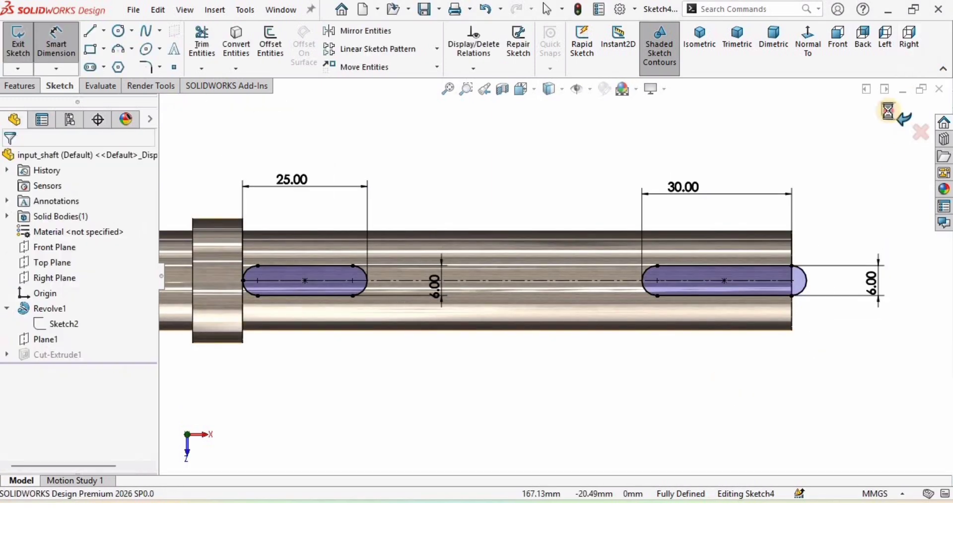
Step: Edit the input shaft's revolve profile and set the section on the origin side of the collar to 50 mm long
{"action": "left_click", "coordinate": [7, 308]}
{"action": "left_click", "coordinate": [77, 326]}
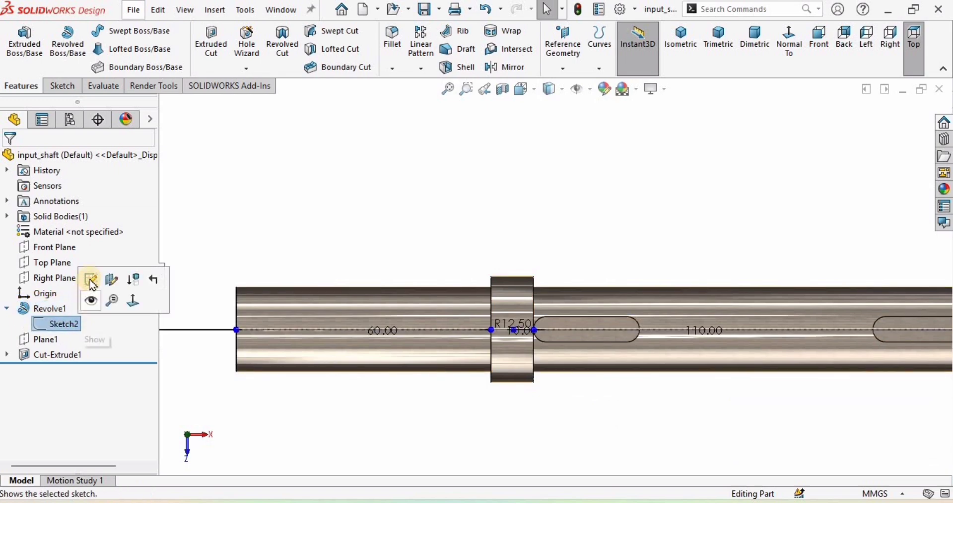
{"action": "left_click", "coordinate": [90, 279]}
{"action": "scroll", "coordinate": [557, 279], "scroll_direction": "up", "scroll_amount": 2}
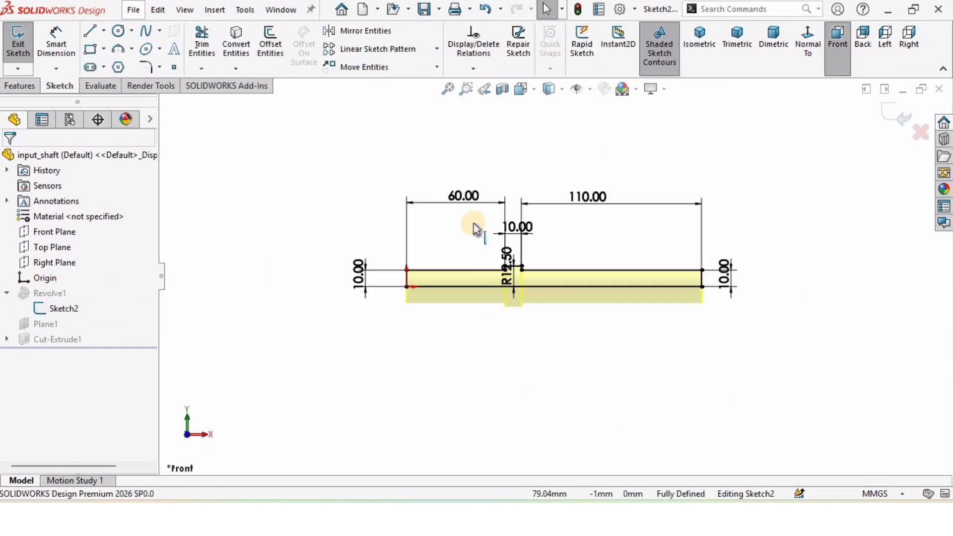
{"action": "scroll", "coordinate": [453, 191], "scroll_direction": "down", "scroll_amount": 2}
{"action": "double_click", "coordinate": [466, 193]}
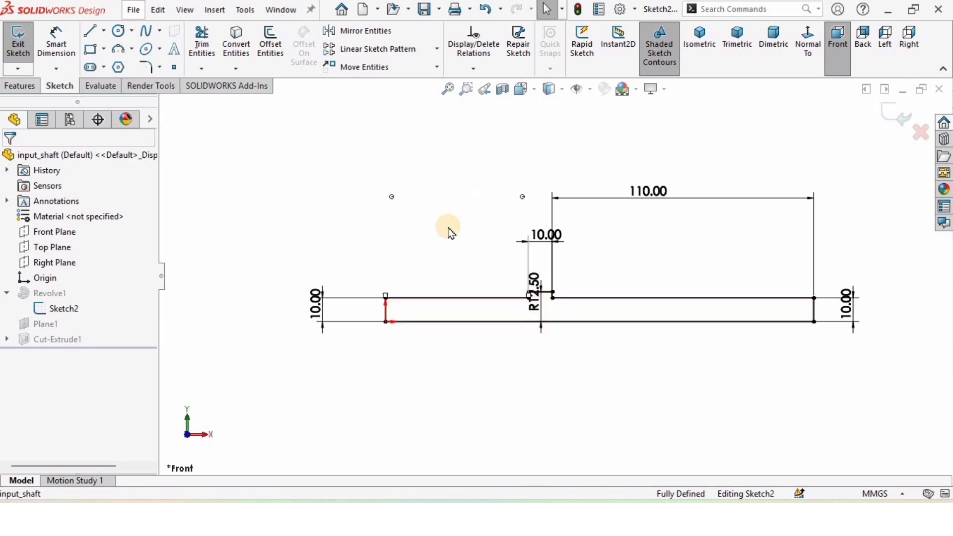
{"action": "type", "text": "65"}
{"action": "key", "text": "Return"}
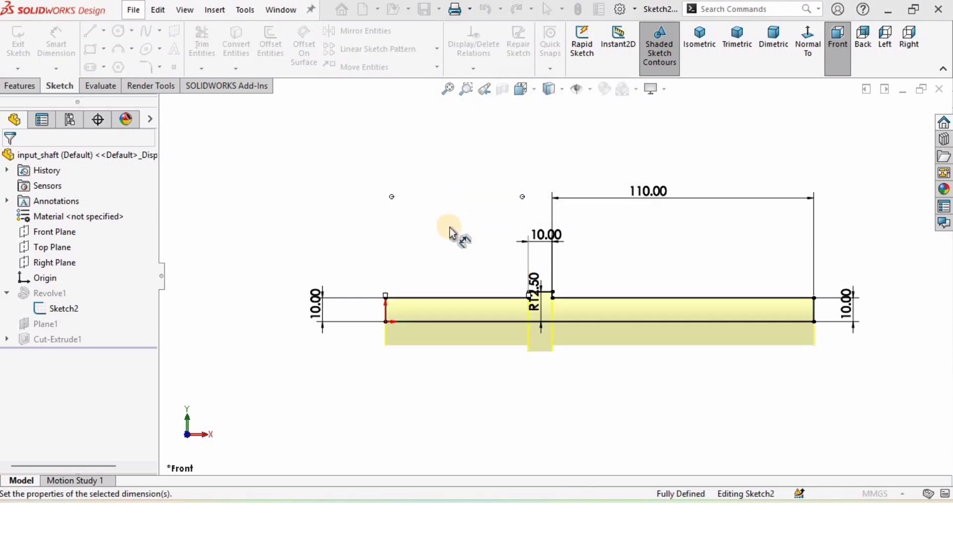
Step: Set the length of the long shaft section beyond the collar to 115 mm
{"action": "double_click", "coordinate": [615, 191]}
{"action": "type", "text": "11"}
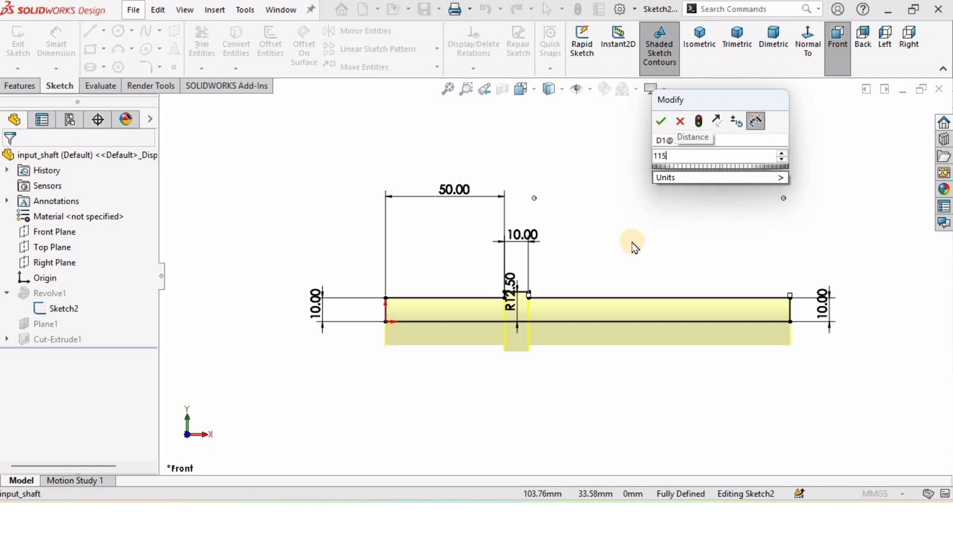
{"action": "type", "text": "5"}
{"action": "key", "text": "Return"}
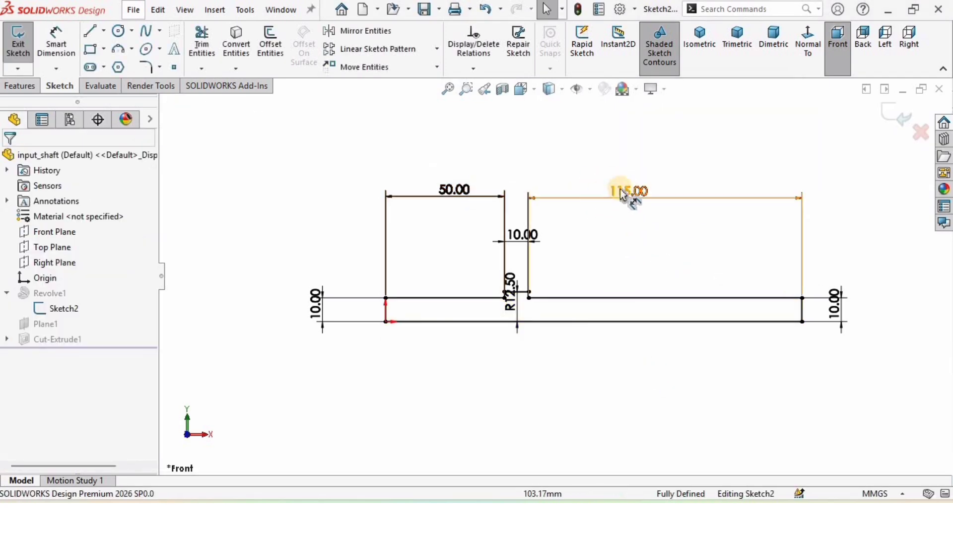
Step: Finish the revolve profile sketch, then save and close the input shaft part
{"action": "left_click", "coordinate": [901, 117]}
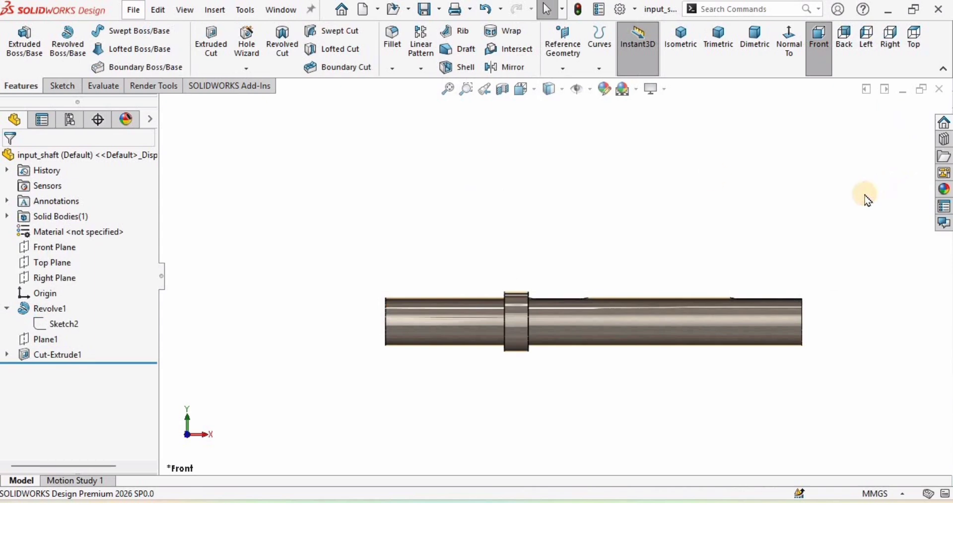
{"action": "left_click", "coordinate": [133, 11]}
{"action": "left_click", "coordinate": [149, 161]}
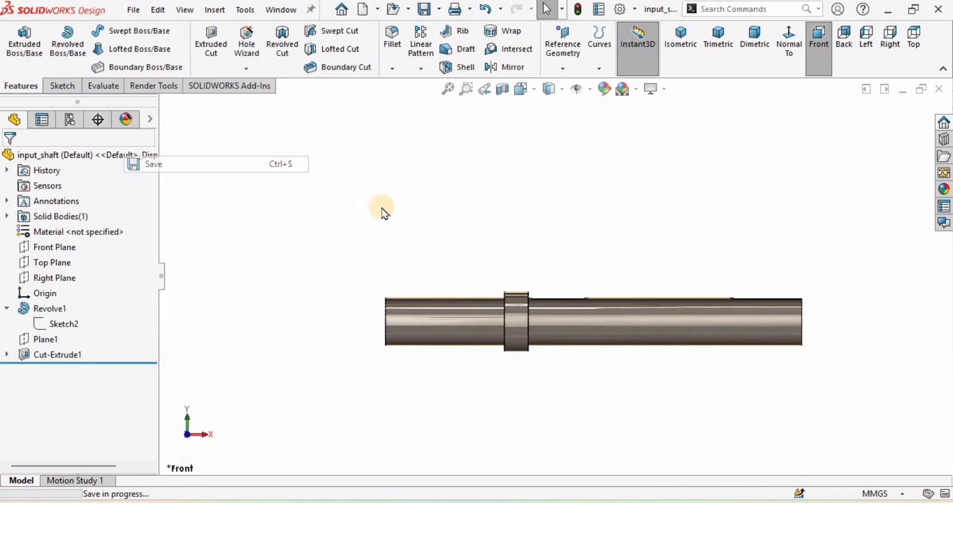
{"action": "left_click", "coordinate": [941, 92]}
Step: Open Output Shaft.SLDPRT from the Multistage GearBox Design folder and open its revolve profile sketch for editing
{"action": "left_click", "coordinate": [422, 469]}
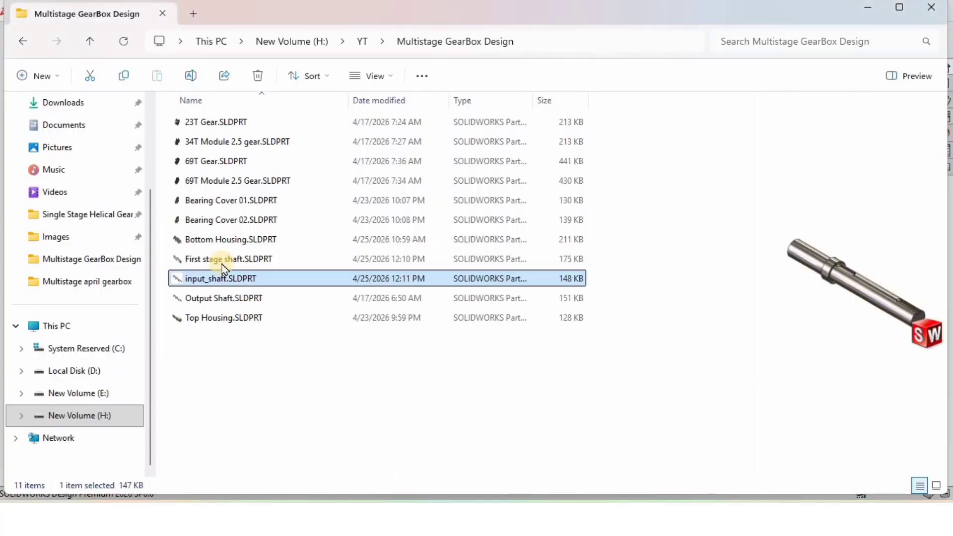
{"action": "double_click", "coordinate": [234, 299]}
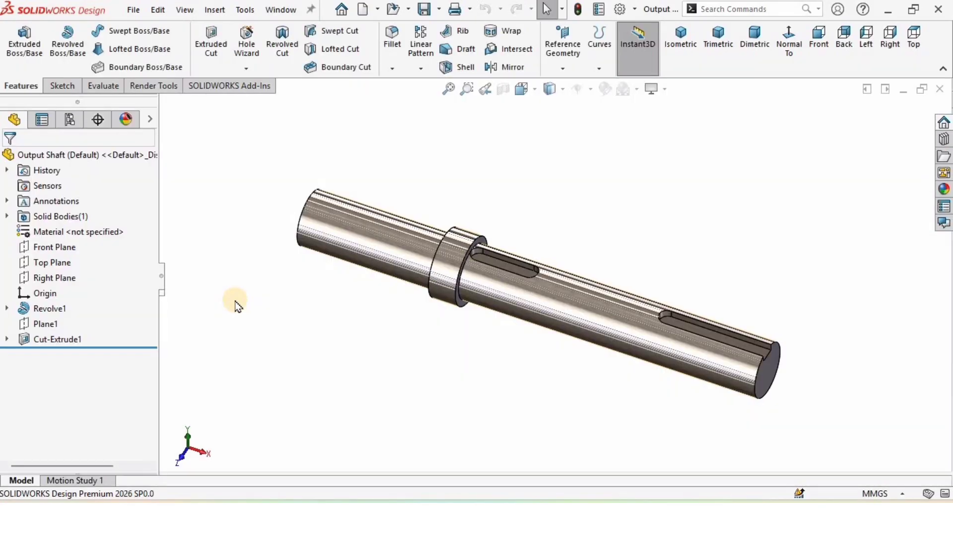
{"action": "left_click", "coordinate": [6, 309]}
{"action": "left_click", "coordinate": [71, 326]}
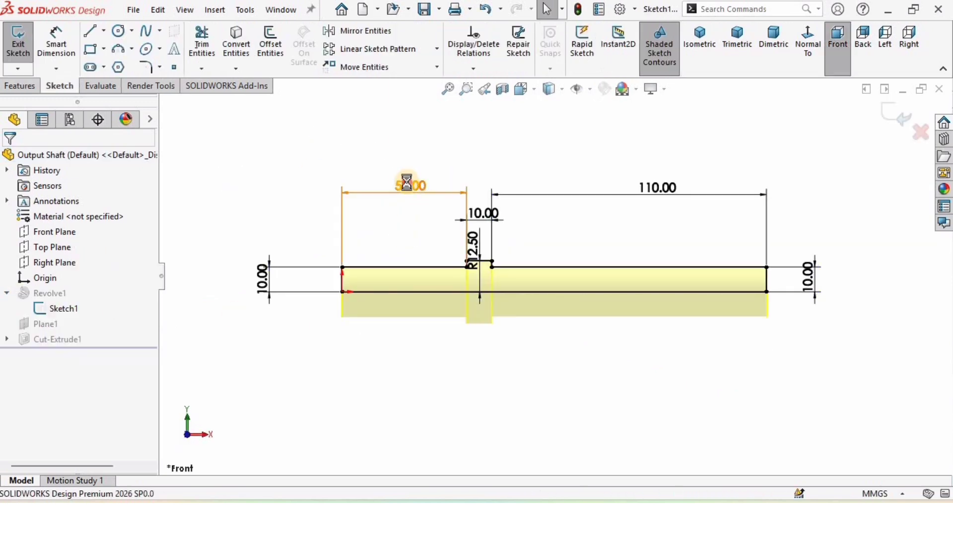
Step: Set the output shaft section on the origin side of the collar to 15 mm long
{"action": "double_click", "coordinate": [408, 187]}
{"action": "type", "text": "10"}
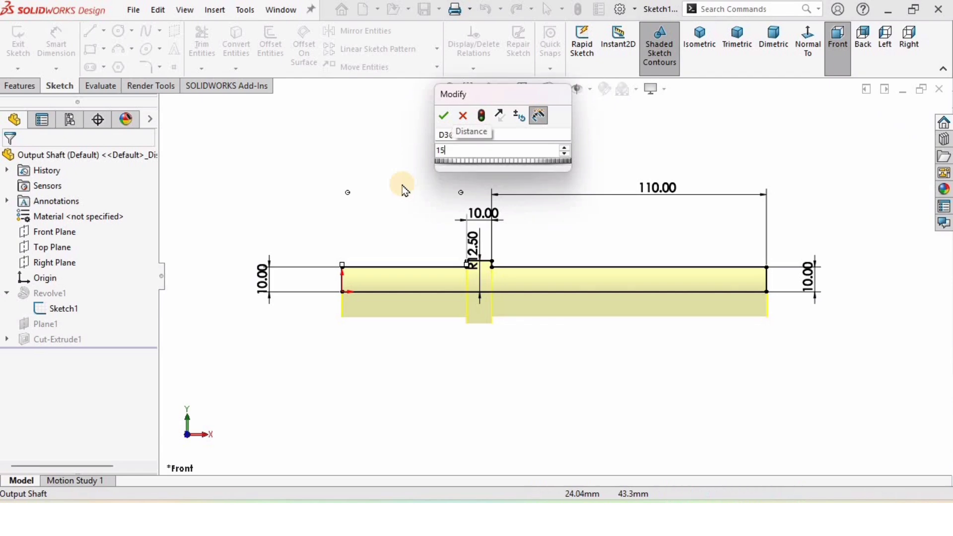
{"action": "key", "text": "Return"}
{"action": "left_click", "coordinate": [485, 371]}
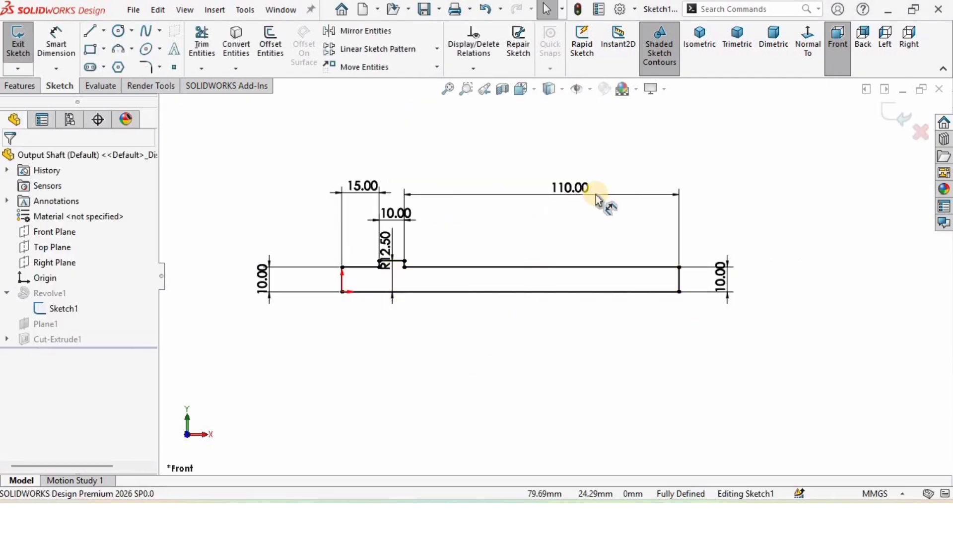
Step: Set the length of the output shaft's long section beyond the collar to 140 mm
{"action": "double_click", "coordinate": [568, 188]}
{"action": "type", "text": "1"}
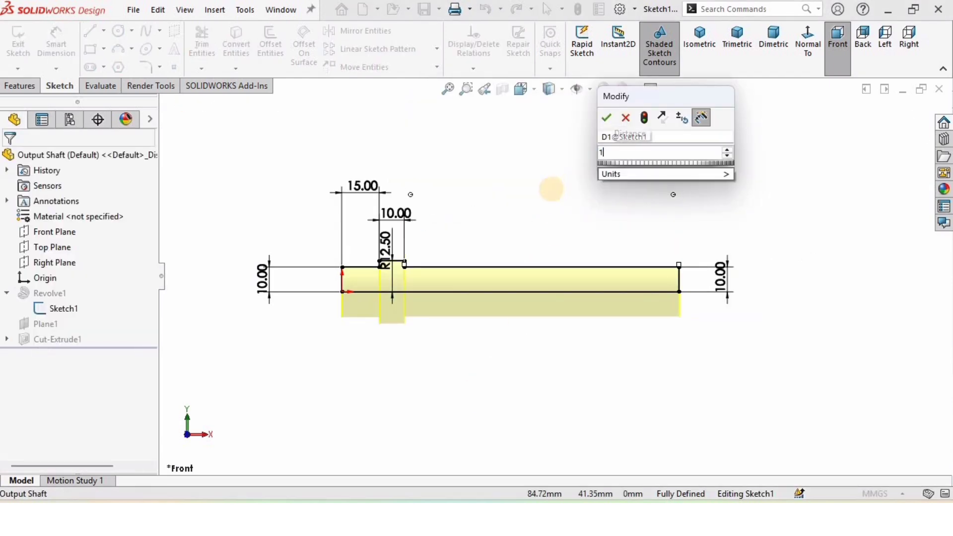
{"action": "type", "text": "40"}
{"action": "key", "text": "Return"}
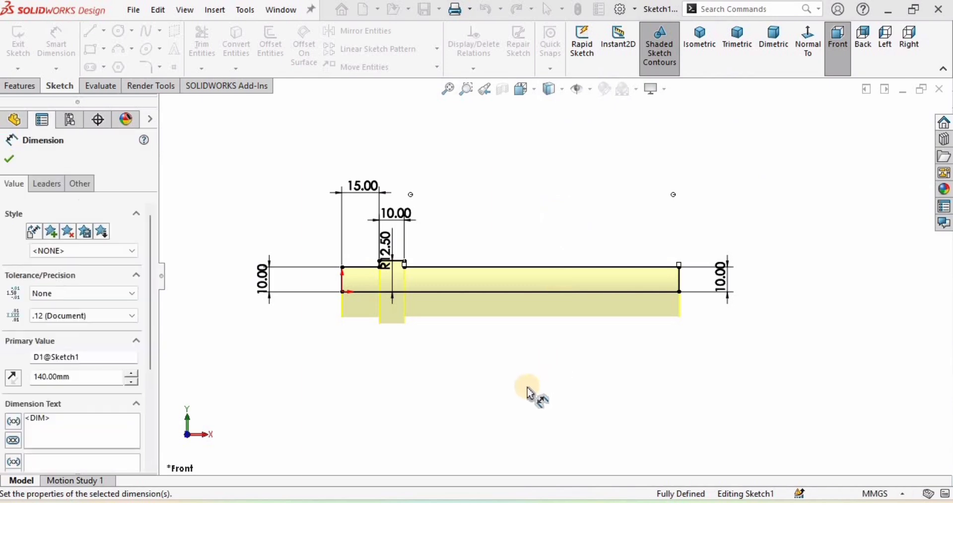
{"action": "left_click", "coordinate": [641, 303]}
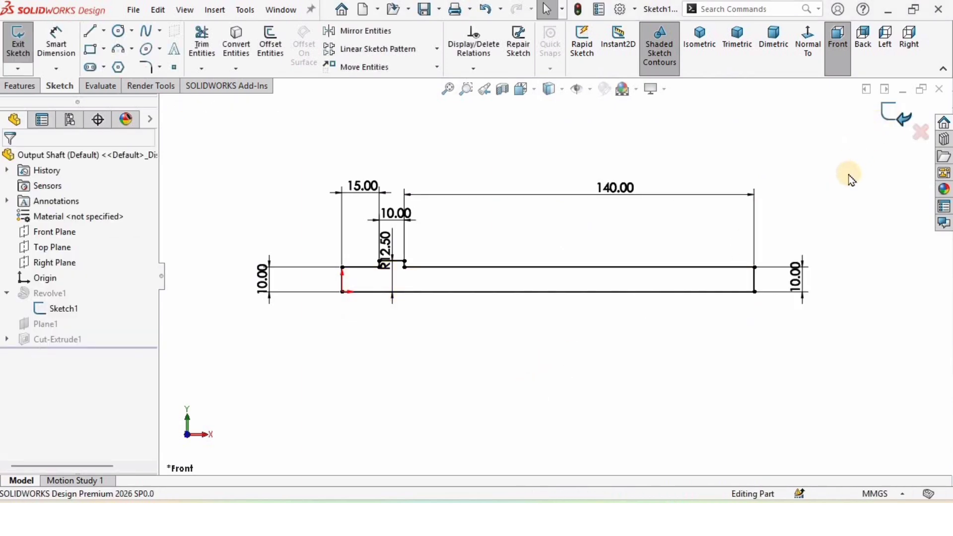
Step: Finish the profile sketch, then save and close the output shaft part
{"action": "left_click", "coordinate": [134, 11]}
{"action": "left_click", "coordinate": [151, 163]}
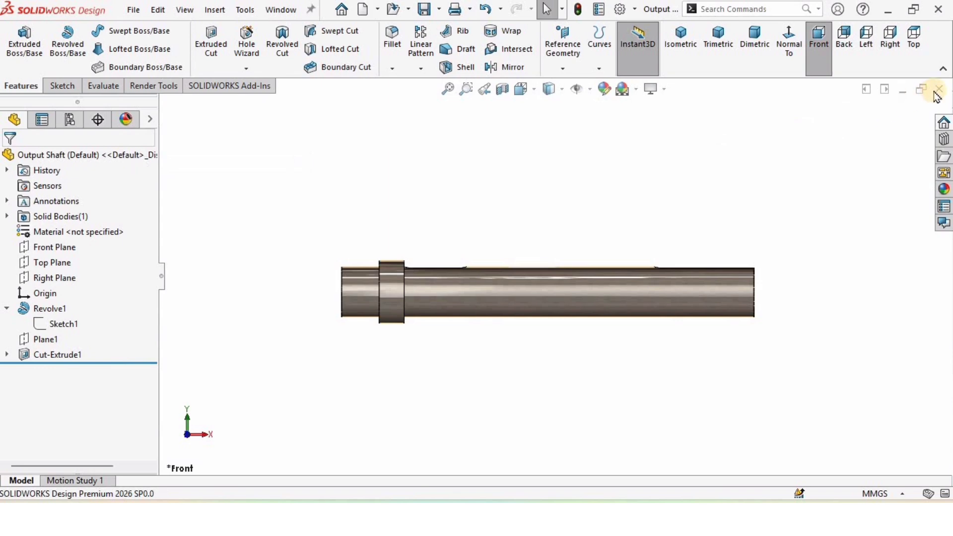
{"action": "key", "text": "ctrl+w"}
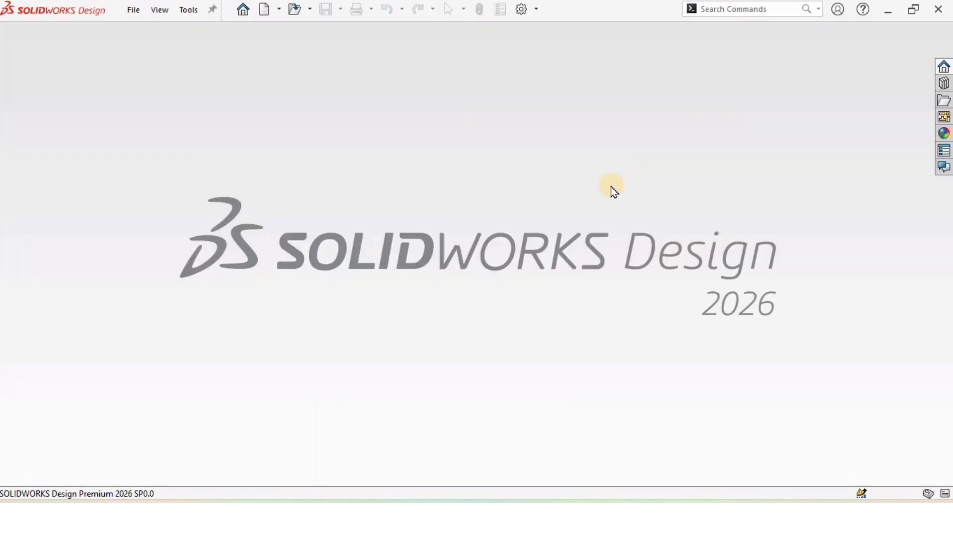